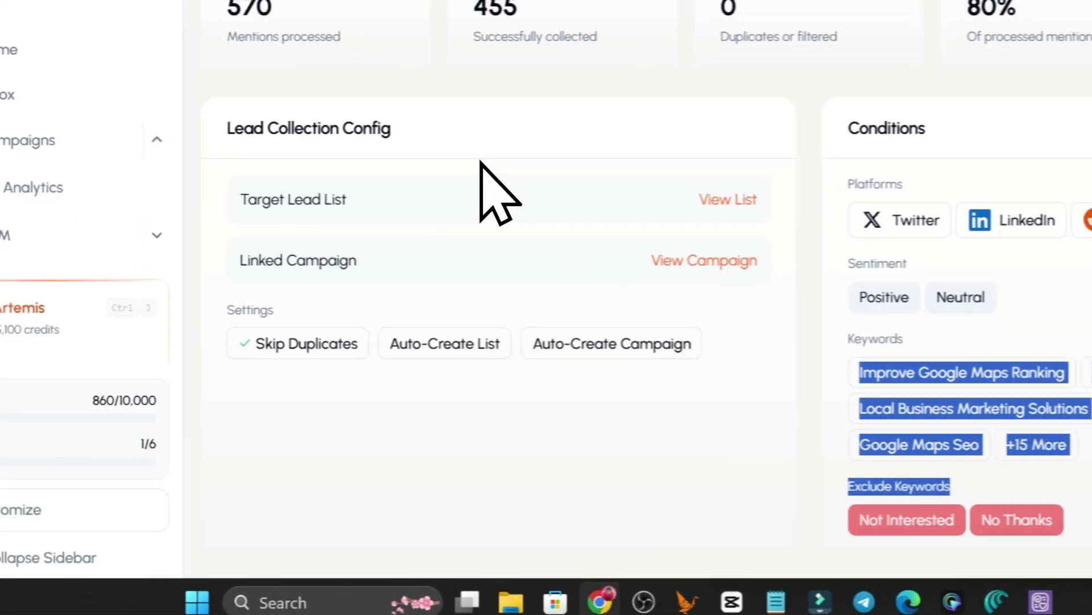
- Review the Localbizrise Lead Finder and Scraper agent's overview and look through the leads in its linked campaign
{"action": "scroll", "coordinate": [353, 230], "scroll_direction": "up", "scroll_amount": 3}
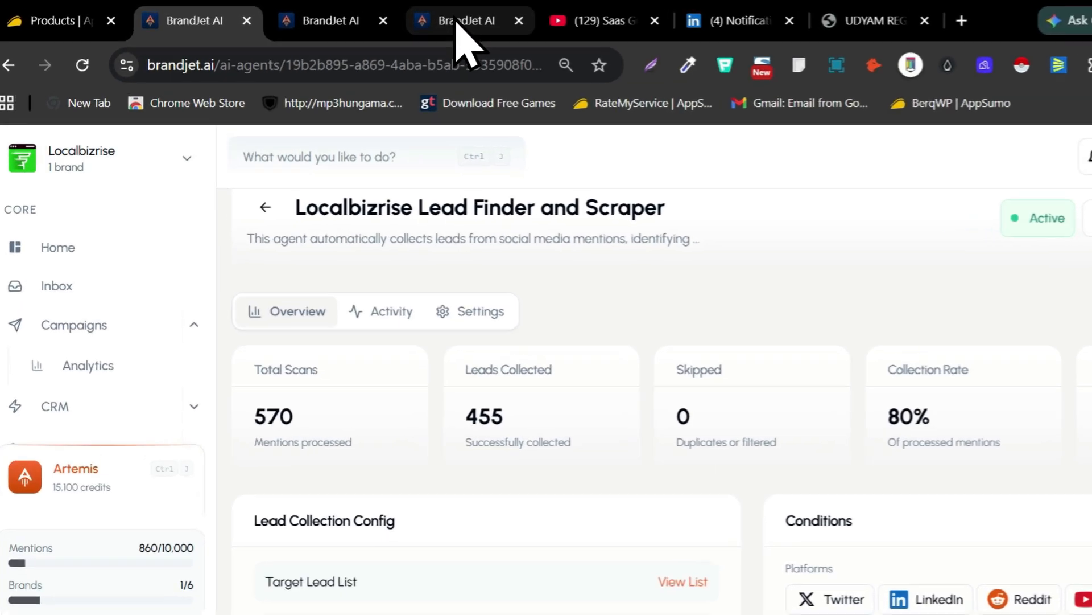
{"action": "left_click", "coordinate": [398, 17]}
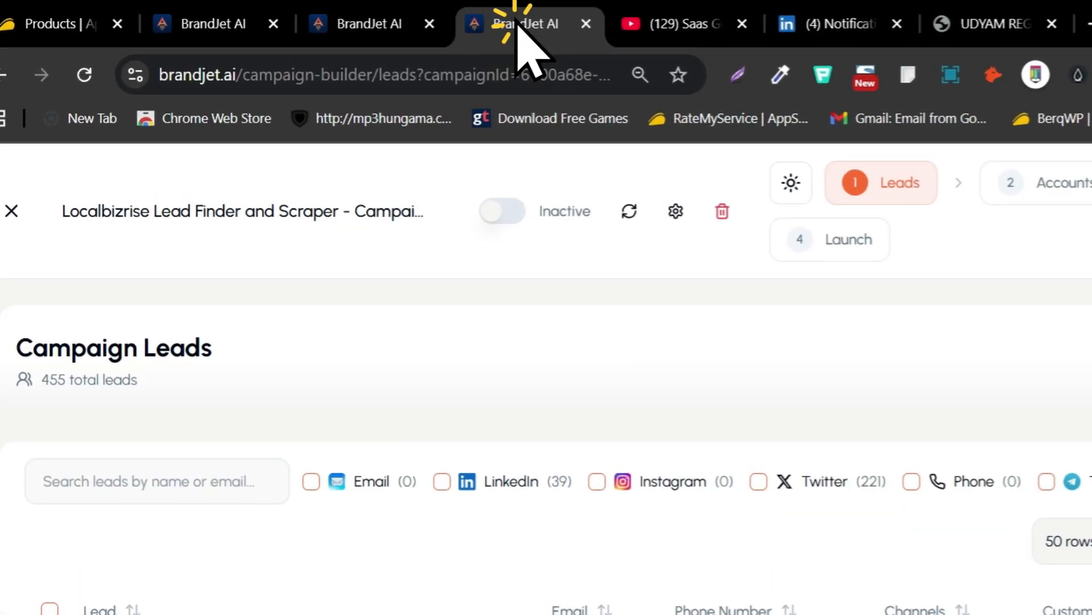
{"action": "left_click", "coordinate": [378, 18]}
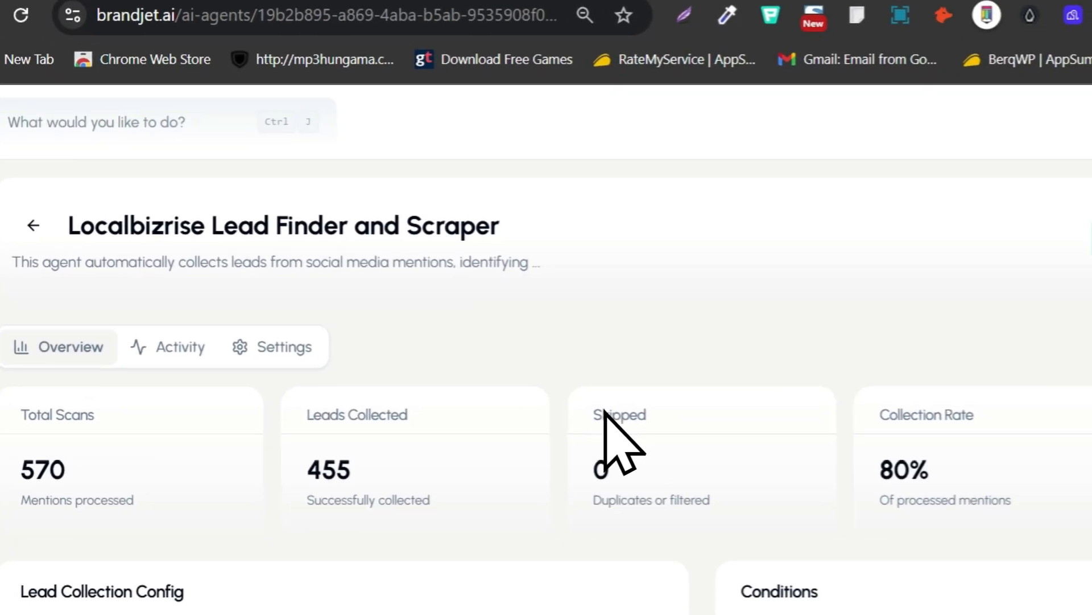
{"action": "left_click", "coordinate": [597, 22]}
{"action": "scroll", "coordinate": [647, 356], "scroll_direction": "down", "scroll_amount": 1}
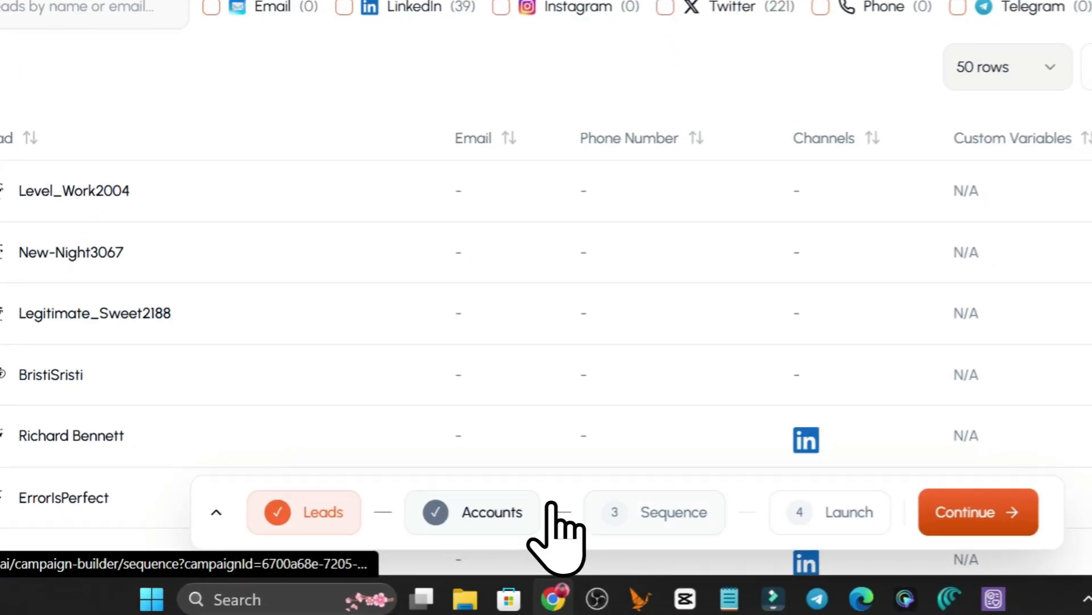
- Open the campaign's Sequence stage and examine the outreach flow from the X direct message through the email and LinkedIn branches
{"action": "left_click", "coordinate": [649, 494]}
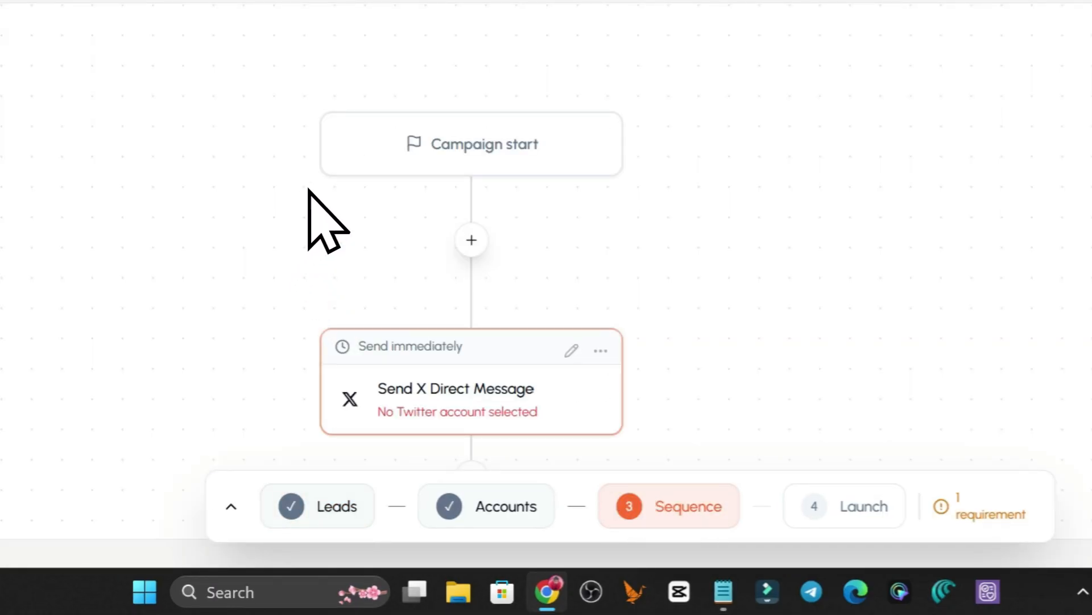
{"action": "scroll", "coordinate": [309, 189], "scroll_direction": "down", "scroll_amount": 2}
{"action": "left_click_drag", "start_coordinate": [201, 327], "coordinate": [328, 126]}
{"action": "left_click_drag", "start_coordinate": [369, 244], "coordinate": [369, 245]}
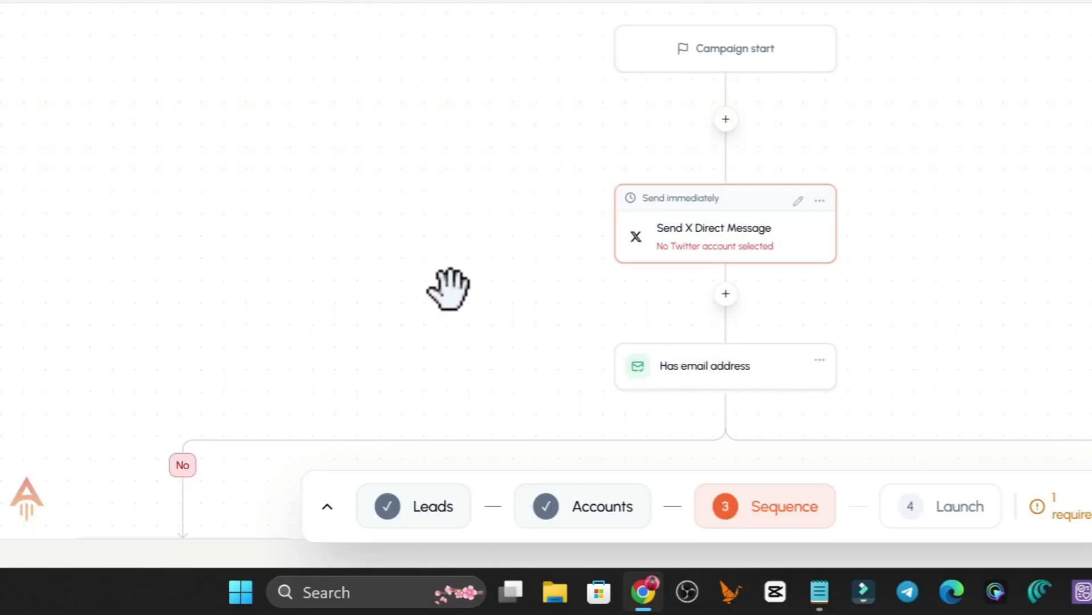
{"action": "left_click_drag", "start_coordinate": [484, 324], "coordinate": [530, 217]}
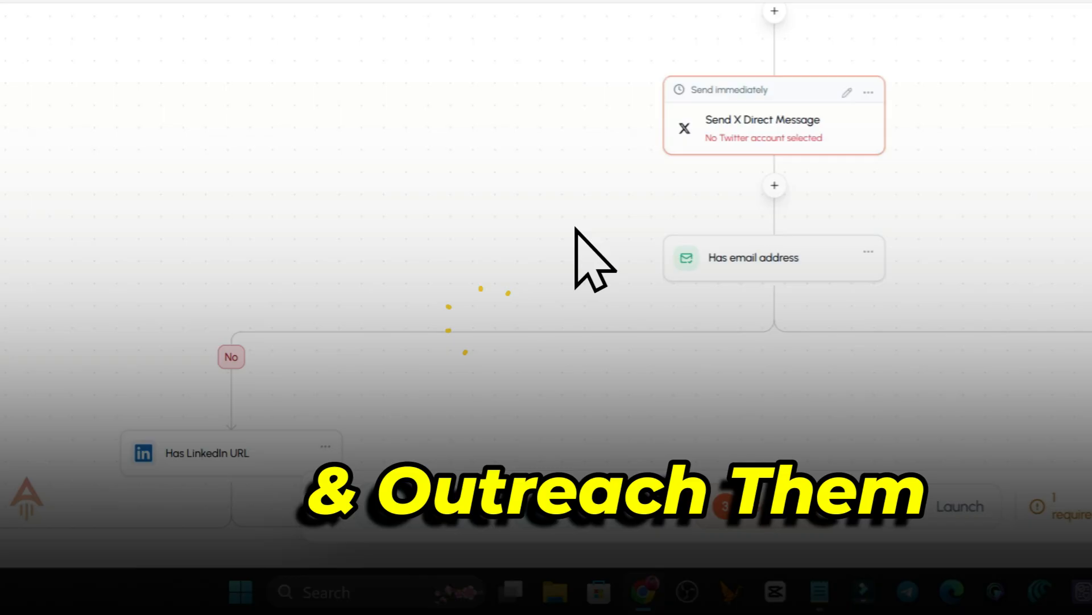
{"action": "left_click_drag", "start_coordinate": [502, 424], "coordinate": [714, 167]}
{"action": "left_click_drag", "start_coordinate": [1006, 335], "coordinate": [969, 96]}
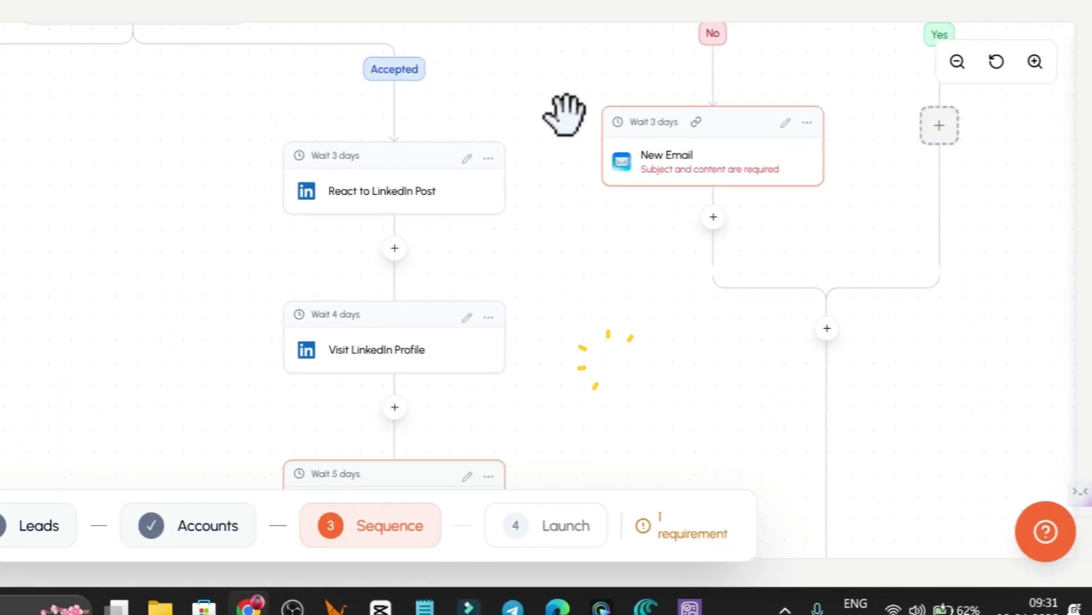
{"action": "left_click_drag", "start_coordinate": [952, 383], "coordinate": [968, 339]}
{"action": "left_click_drag", "start_coordinate": [556, 348], "coordinate": [600, 136]}
{"action": "scroll", "coordinate": [630, 236], "scroll_direction": "down", "scroll_amount": 3}
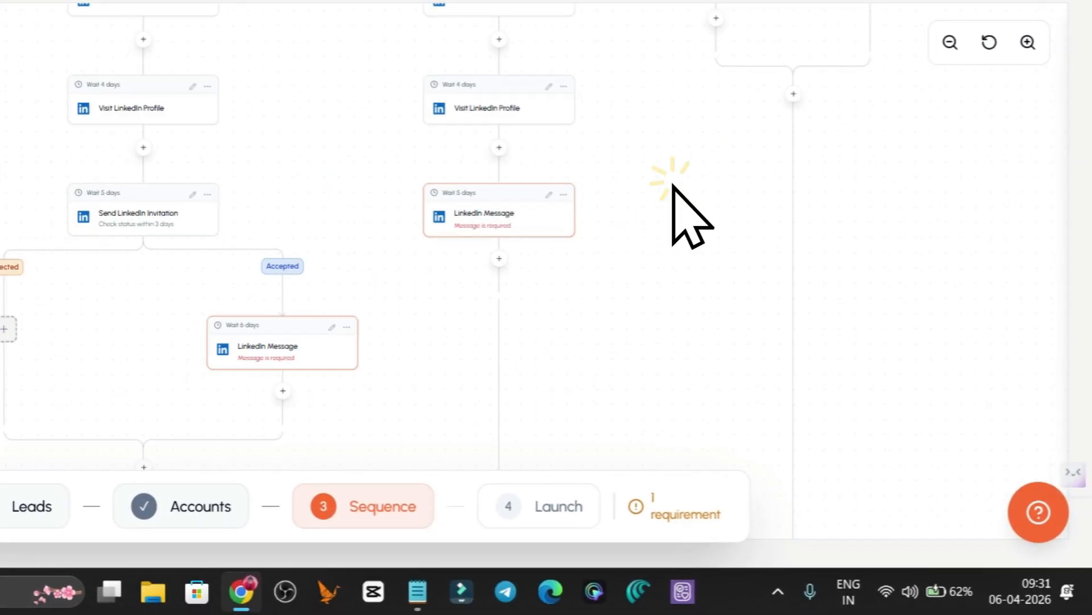
{"action": "left_click_drag", "start_coordinate": [672, 183], "coordinate": [629, 483]}
{"action": "scroll", "coordinate": [543, 147], "scroll_direction": "up", "scroll_amount": 3}
{"action": "left_click_drag", "start_coordinate": [505, 108], "coordinate": [568, 447]}
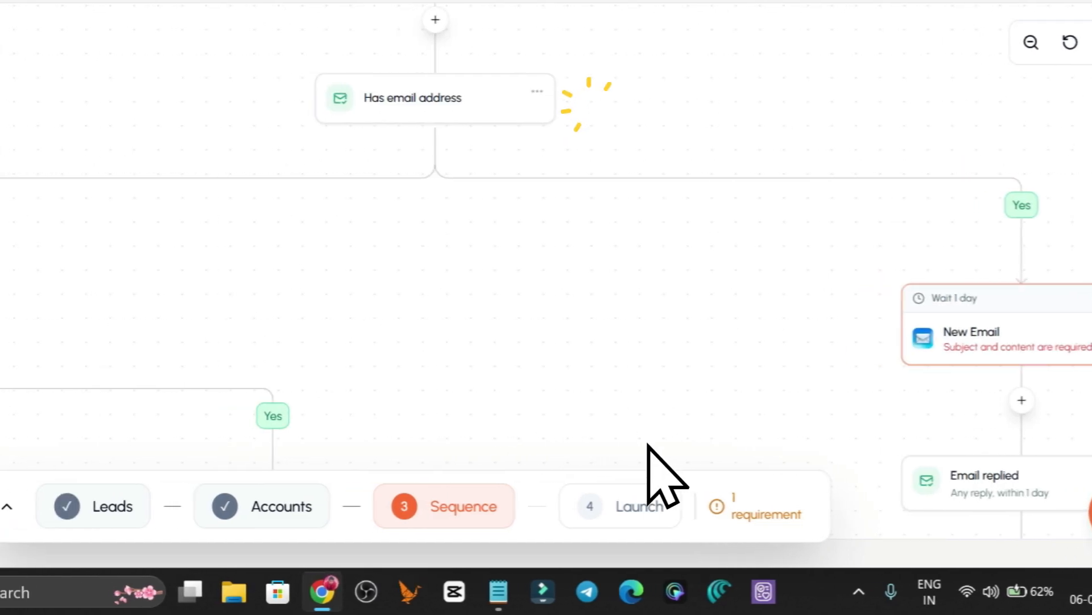
{"action": "left_click_drag", "start_coordinate": [118, 93], "coordinate": [275, 246]}
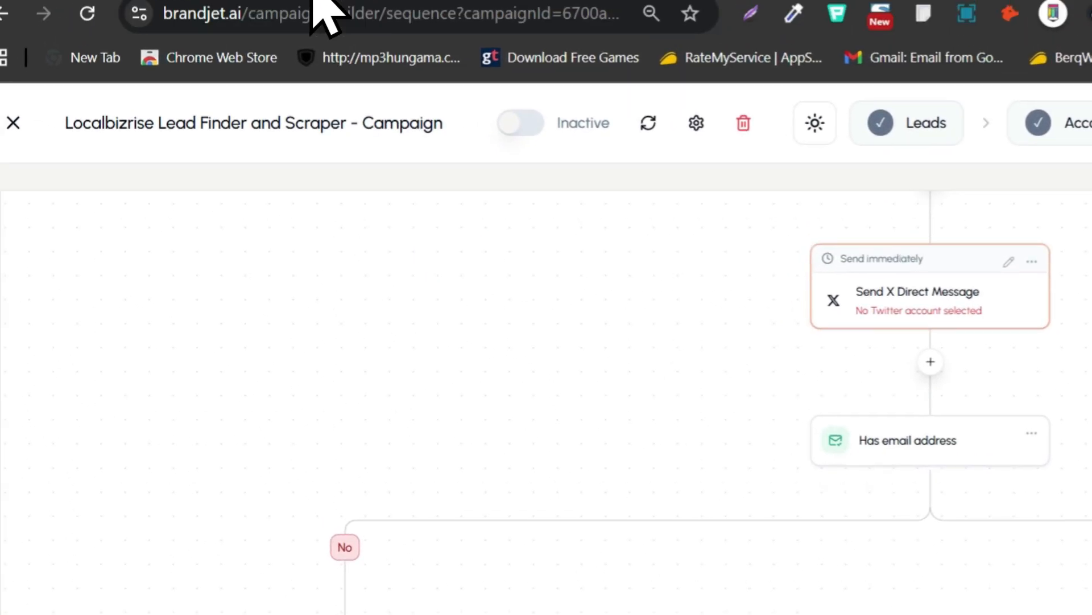
- Return to the lead finder agent's overview and review its statistics, lead collection config and conditions
{"action": "left_click", "coordinate": [256, 5]}
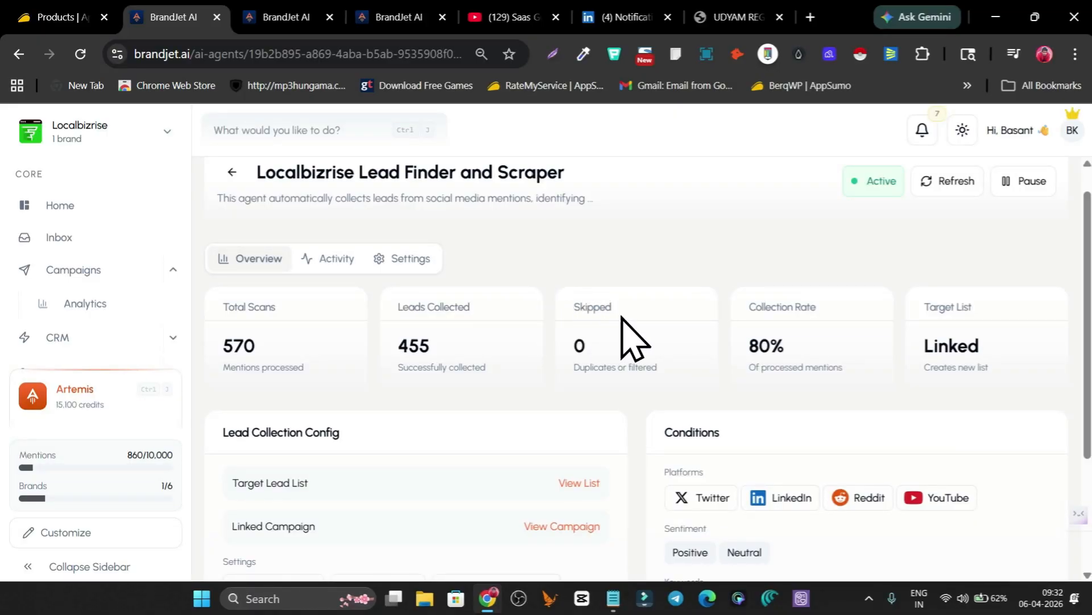
{"action": "scroll", "coordinate": [634, 340], "scroll_direction": "down", "scroll_amount": 3}
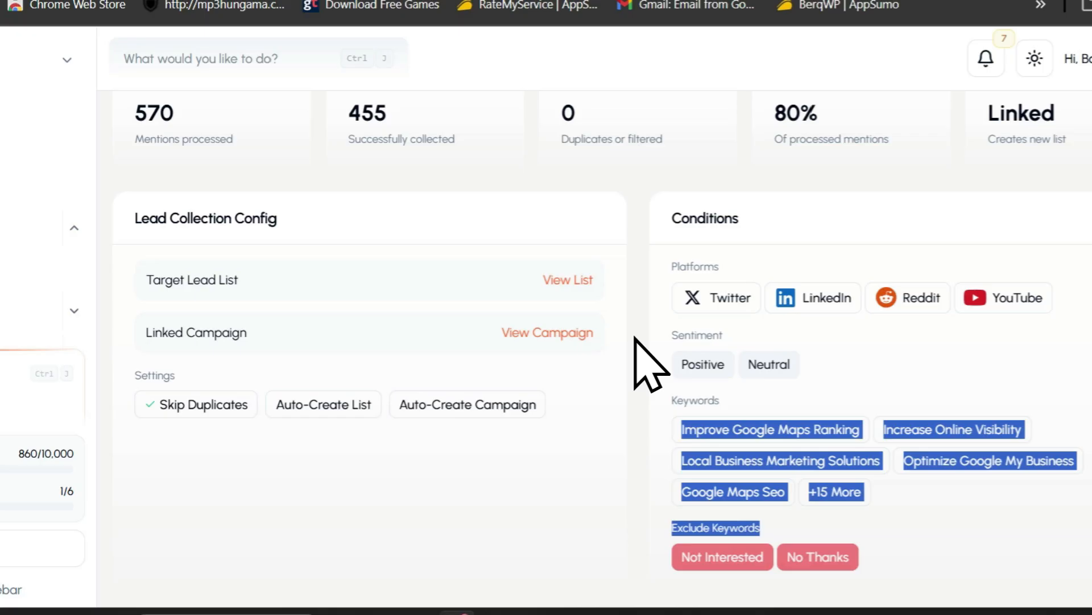
{"action": "left_click", "coordinate": [634, 360]}
{"action": "scroll", "coordinate": [635, 359], "scroll_direction": "up", "scroll_amount": 3}
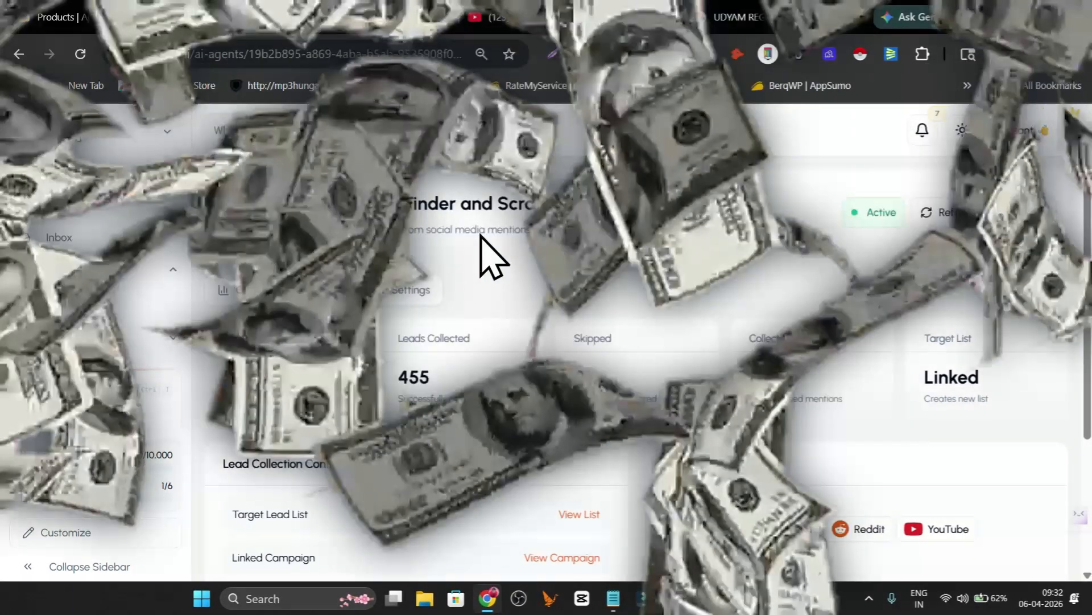
{"action": "scroll", "coordinate": [696, 252], "scroll_direction": "down", "scroll_amount": 3}
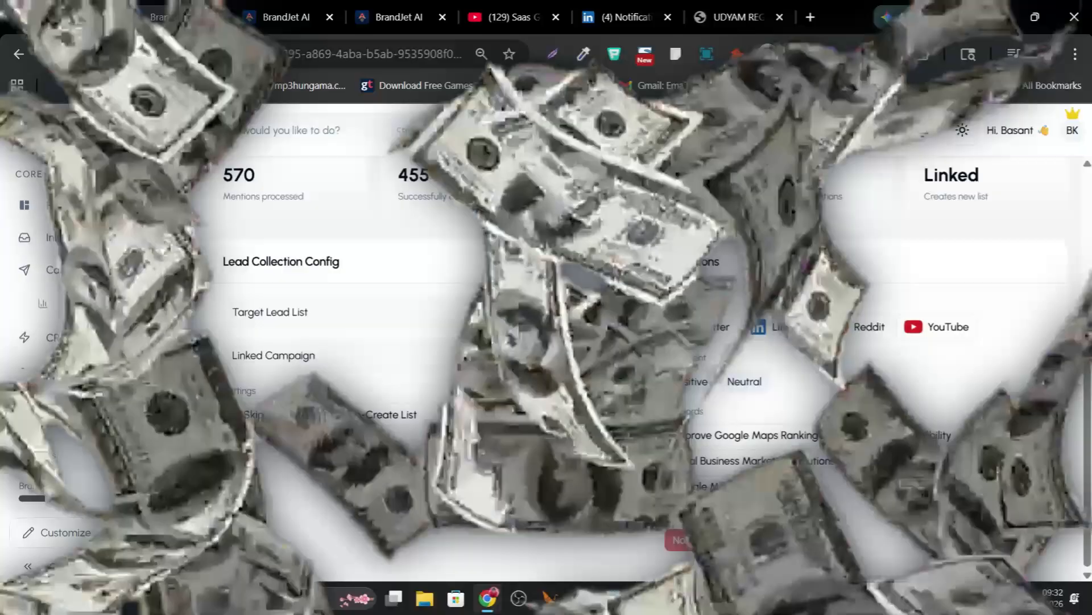
{"action": "scroll", "coordinate": [641, 341], "scroll_direction": "up", "scroll_amount": 3}
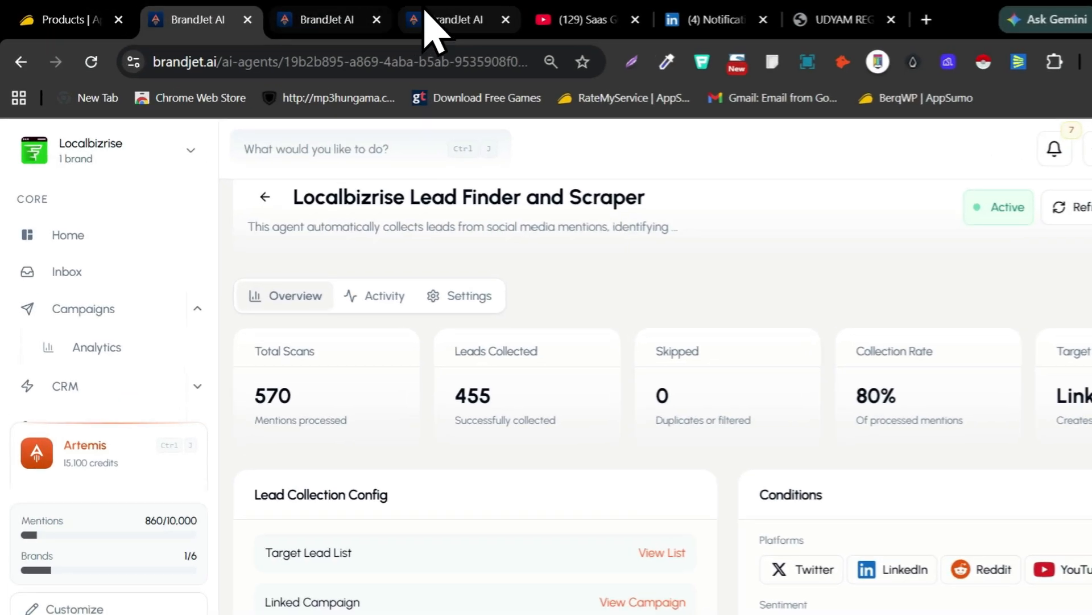
- Switch back to the campaign's outreach sequence and look at its opening nodes
{"action": "left_click", "coordinate": [429, 25]}
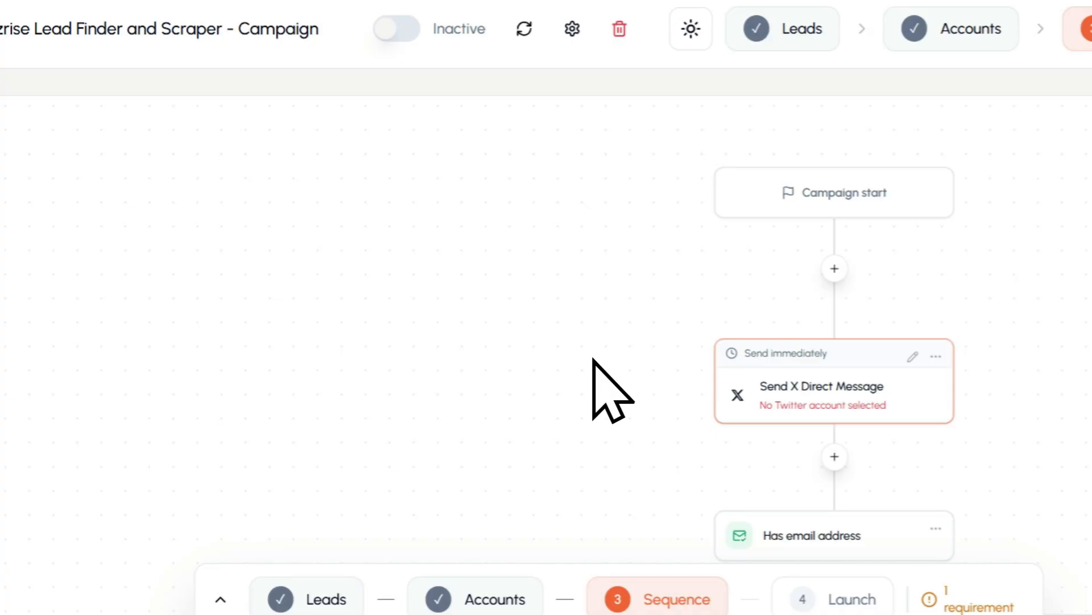
{"action": "scroll", "coordinate": [593, 360], "scroll_direction": "down", "scroll_amount": 1}
{"action": "scroll", "coordinate": [523, 363], "scroll_direction": "up", "scroll_amount": 2}
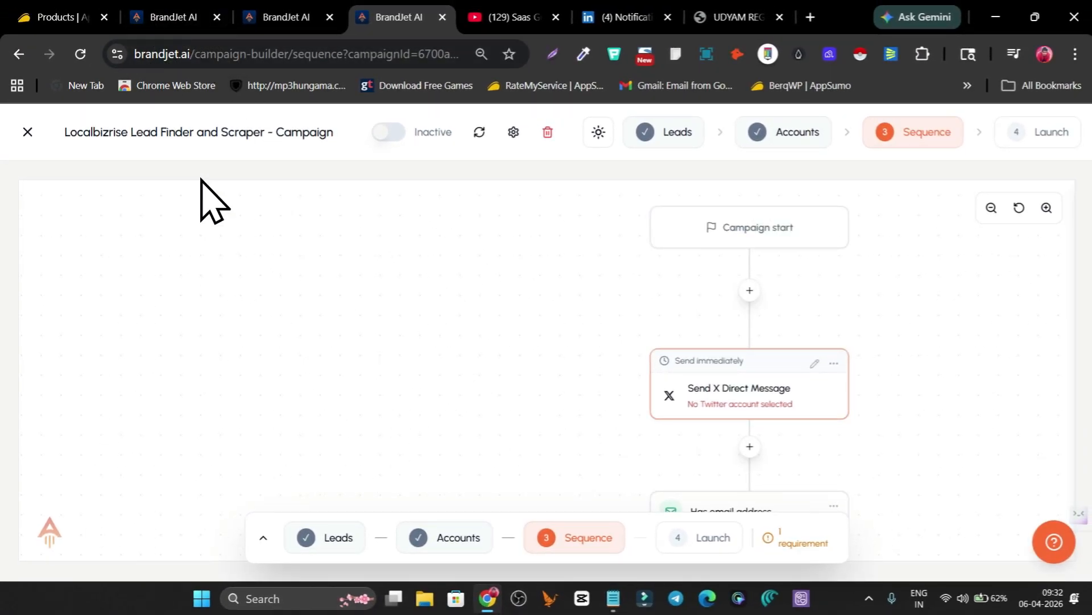
- Recheck the agent's statistics and collection conditions in its overview, and open the AI Agents page
{"action": "left_click", "coordinate": [285, 16]}
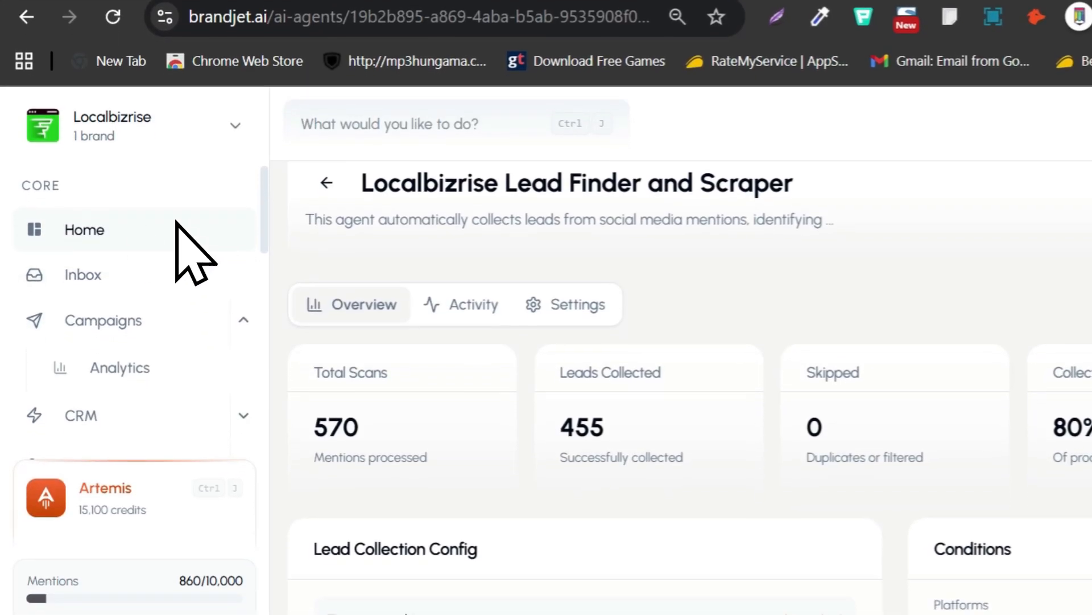
{"action": "left_click_drag", "start_coordinate": [264, 219], "coordinate": [261, 226]}
{"action": "left_click_drag", "start_coordinate": [260, 288], "coordinate": [260, 319]}
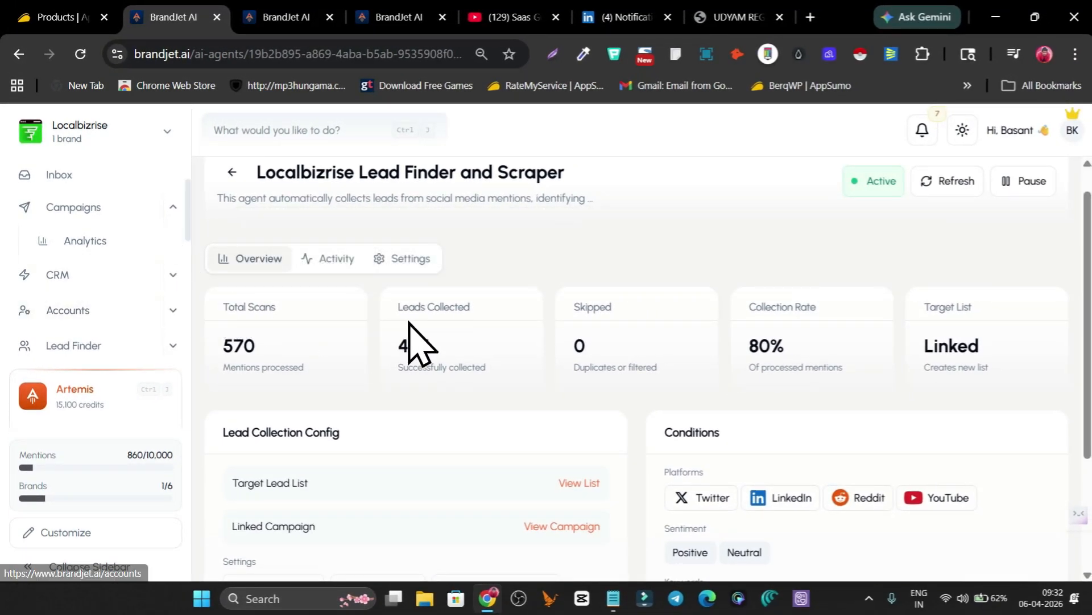
{"action": "scroll", "coordinate": [734, 358], "scroll_direction": "down", "scroll_amount": 3}
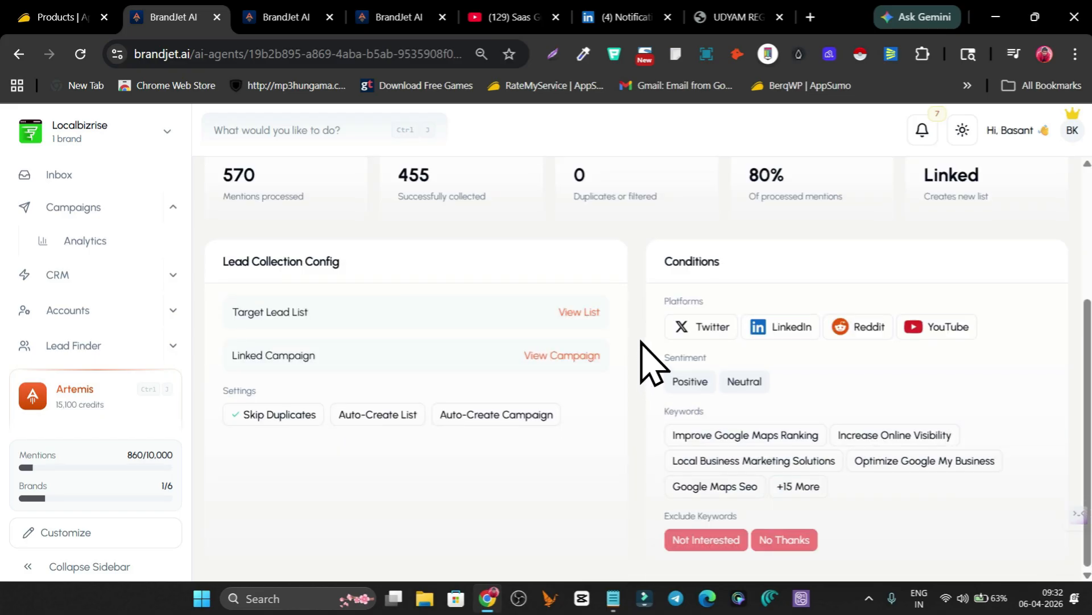
{"action": "scroll", "coordinate": [288, 207], "scroll_direction": "up", "scroll_amount": 3}
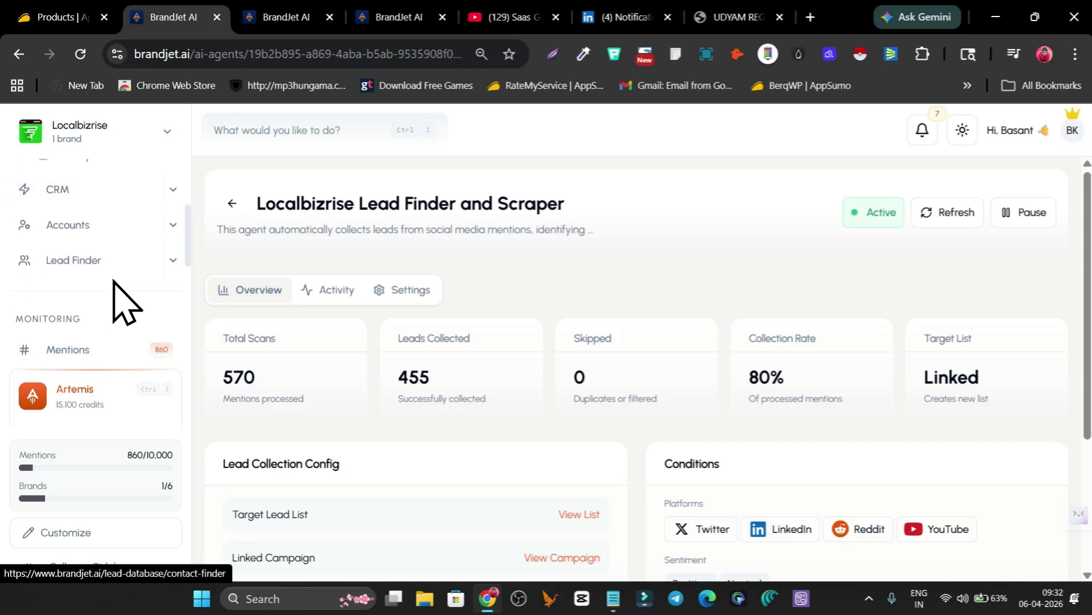
{"action": "scroll", "coordinate": [111, 287], "scroll_direction": "down", "scroll_amount": 3}
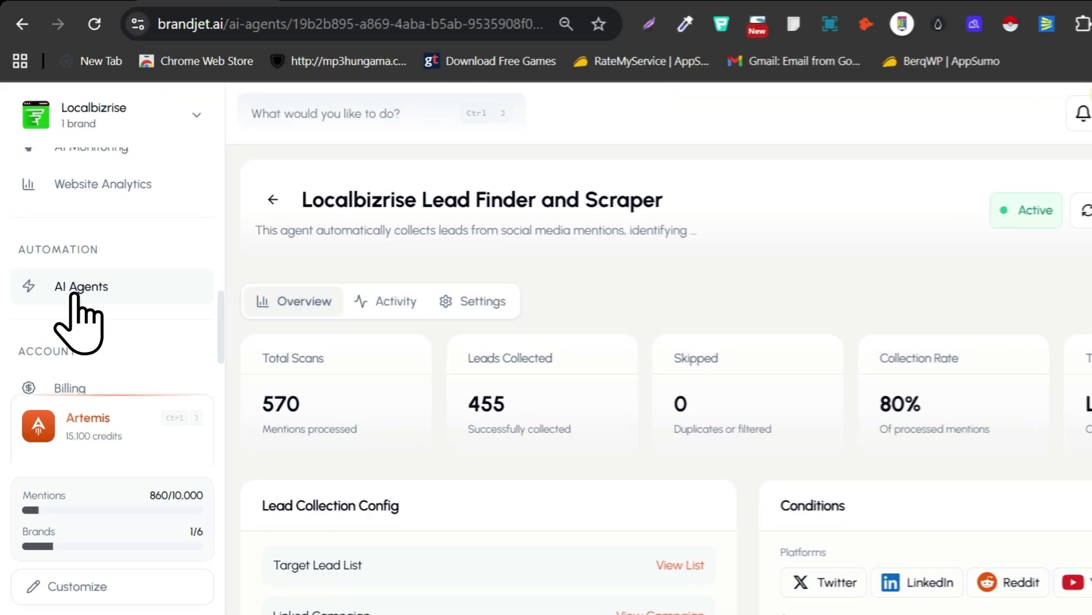
{"action": "left_click", "coordinate": [64, 279]}
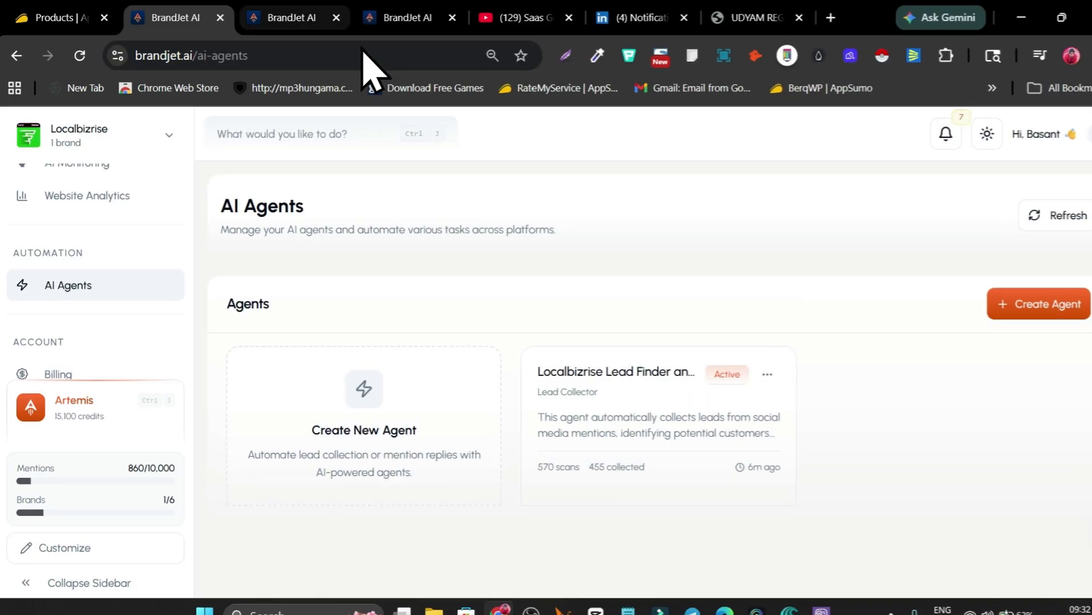
- Reopen the campaign sequence and inspect the X direct message node and the email address check below it
{"action": "left_click", "coordinate": [399, 17]}
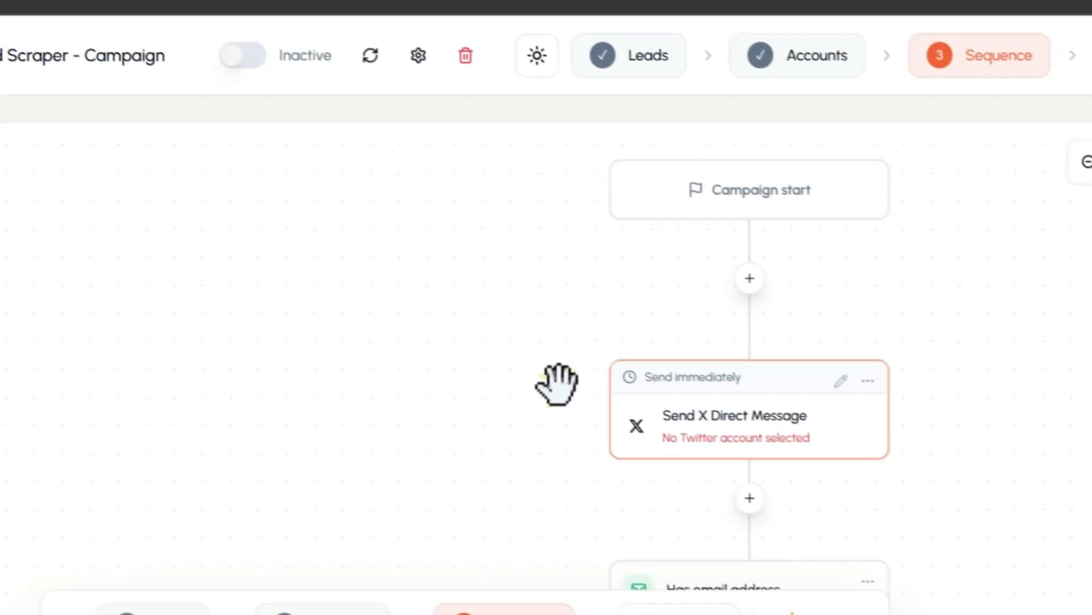
{"action": "left_click_drag", "start_coordinate": [557, 384], "coordinate": [286, 291]}
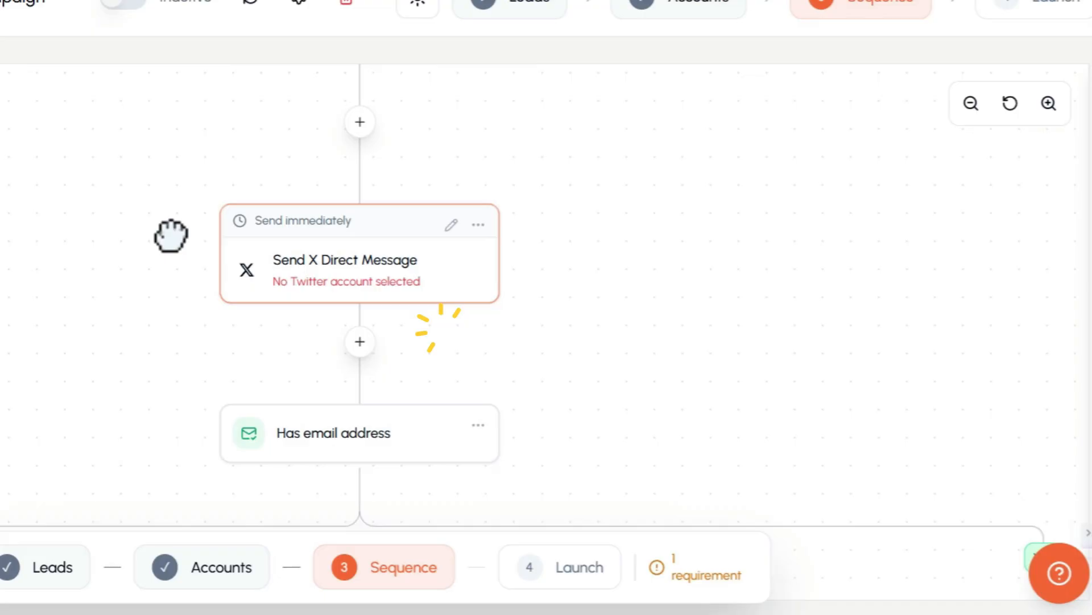
{"action": "left_click_drag", "start_coordinate": [658, 196], "coordinate": [693, 223]}
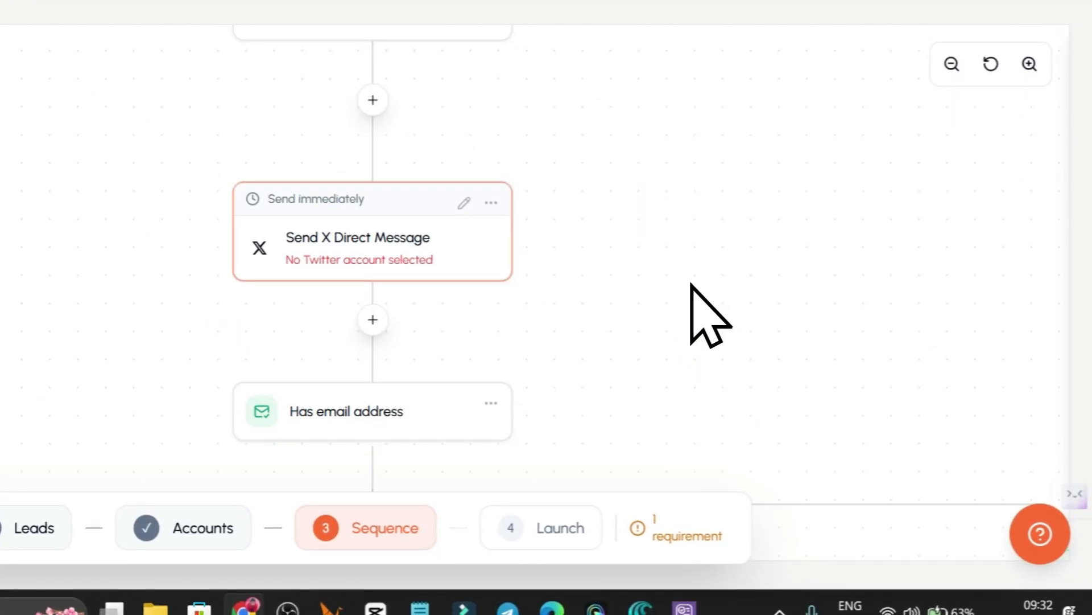
- Go back to the AI Agents page and highlight "brandjet" in the page address
{"action": "left_click", "coordinate": [244, 17]}
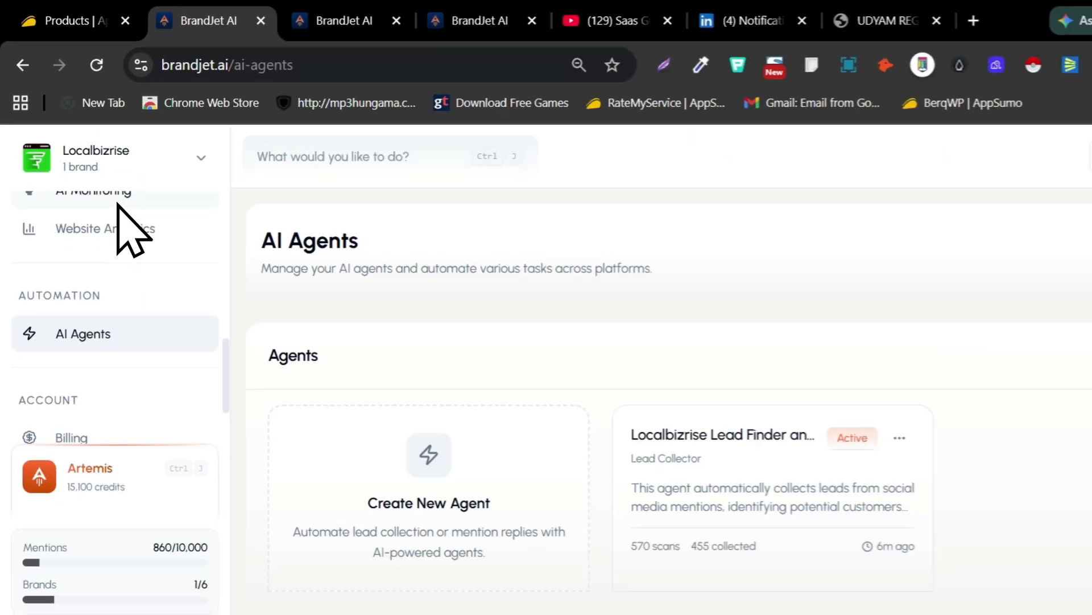
{"action": "scroll", "coordinate": [195, 233], "scroll_direction": "up", "scroll_amount": 5}
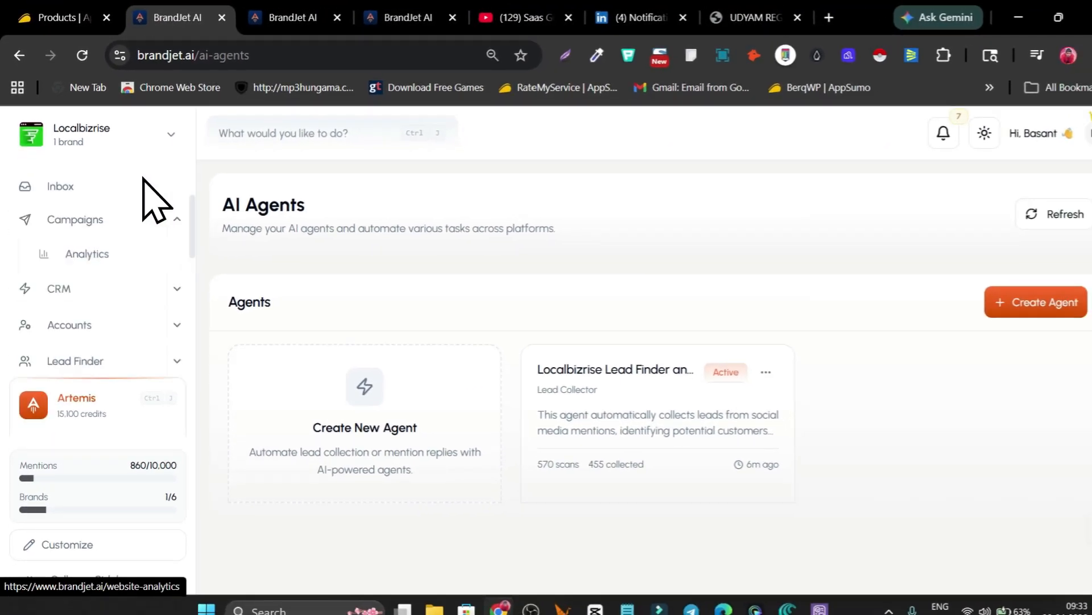
{"action": "scroll", "coordinate": [128, 221], "scroll_direction": "up", "scroll_amount": 2}
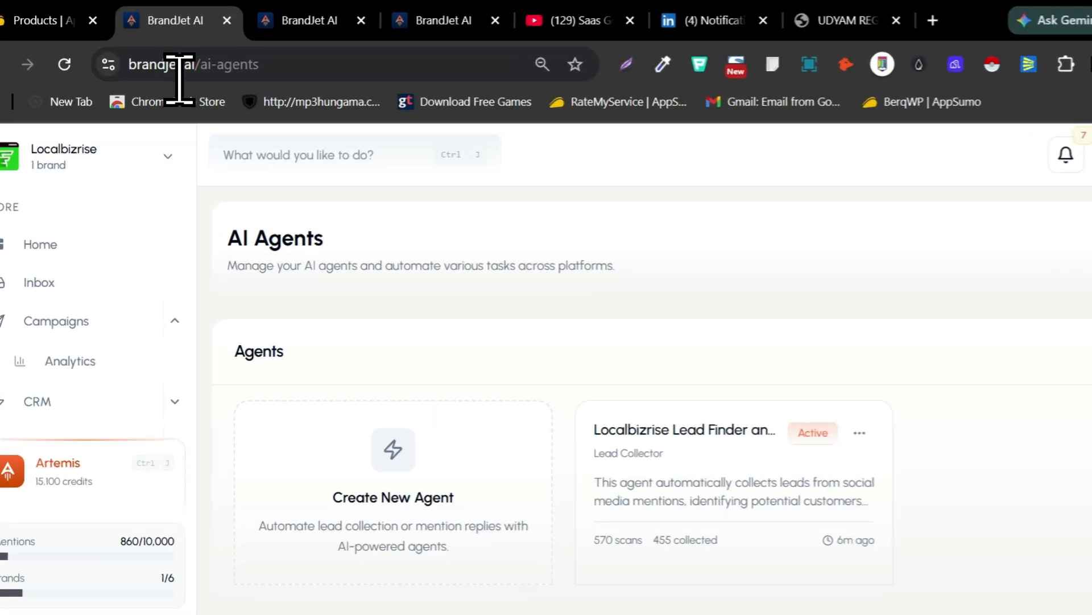
{"action": "double_click", "coordinate": [164, 53]}
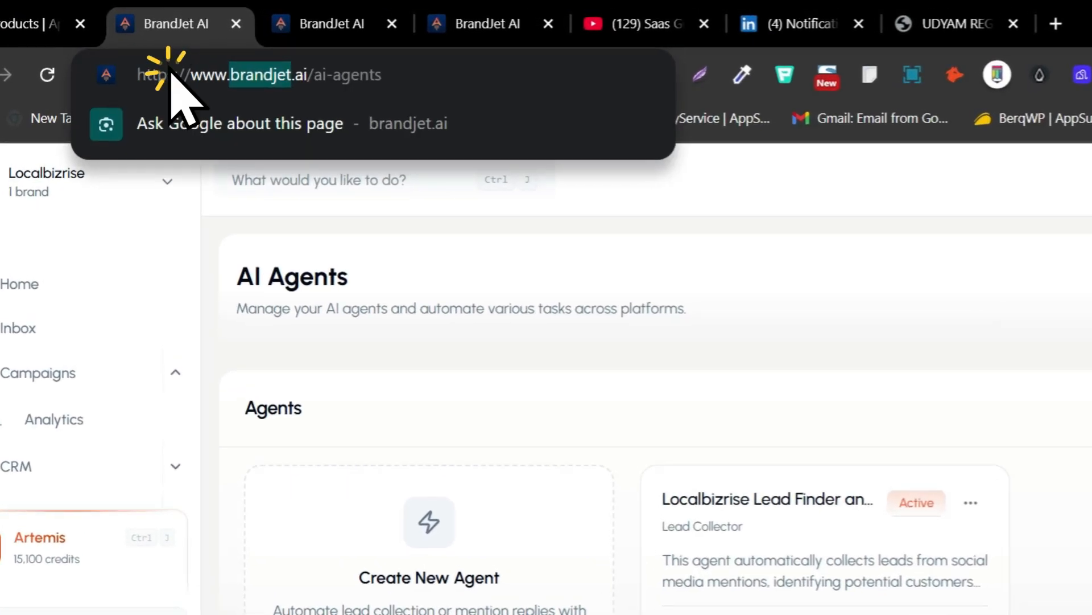
- Look over the YouTube channel's video list and switch to the AppSumo Products page
{"action": "left_click", "coordinate": [630, 29]}
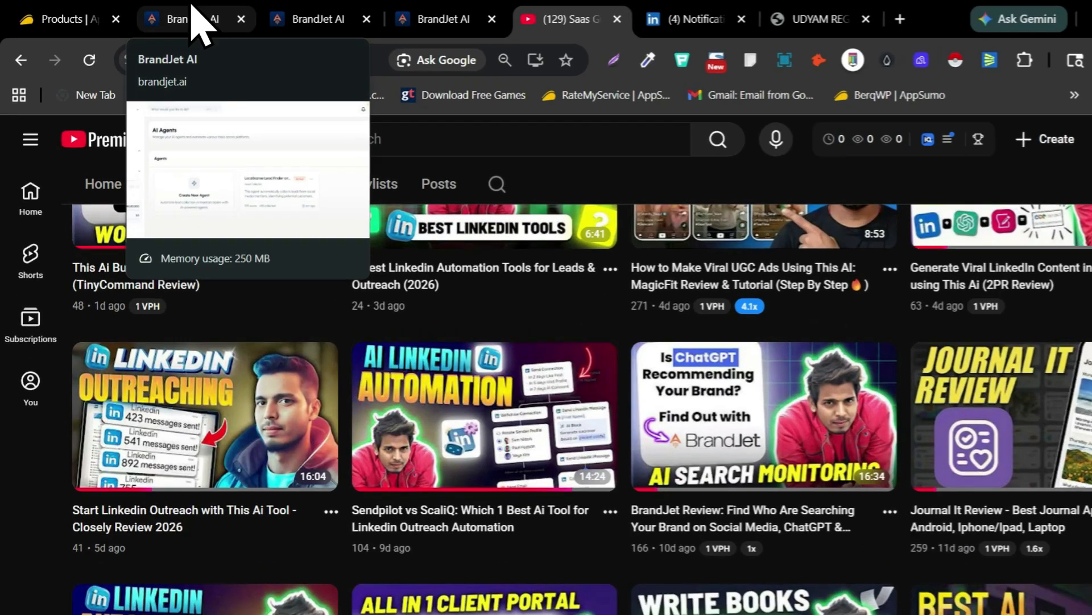
{"action": "left_click", "coordinate": [183, 17]}
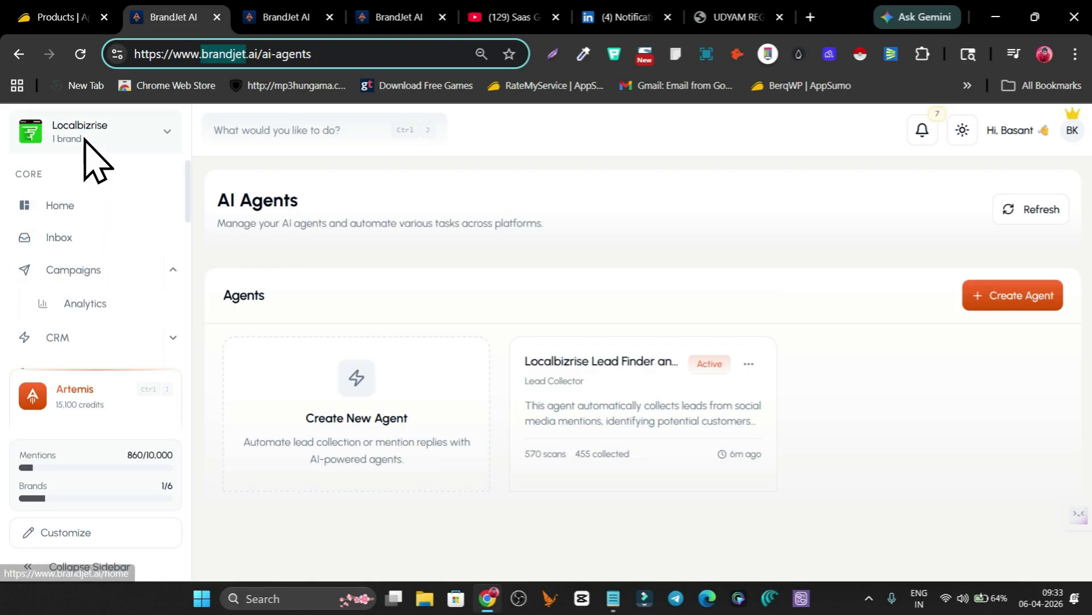
{"action": "scroll", "coordinate": [103, 232], "scroll_direction": "down", "scroll_amount": 2}
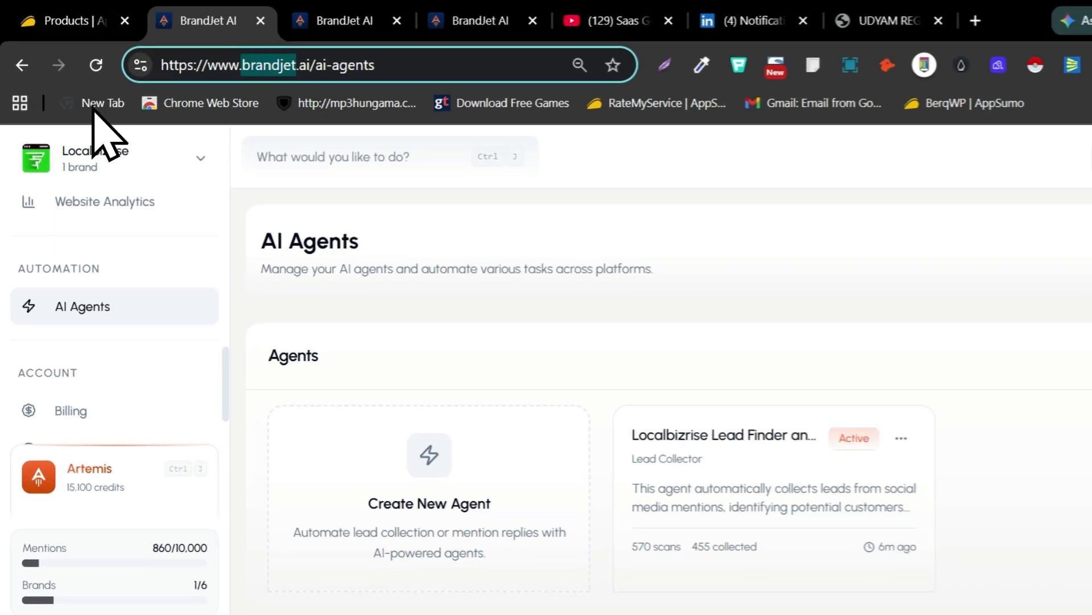
{"action": "left_click", "coordinate": [85, 18]}
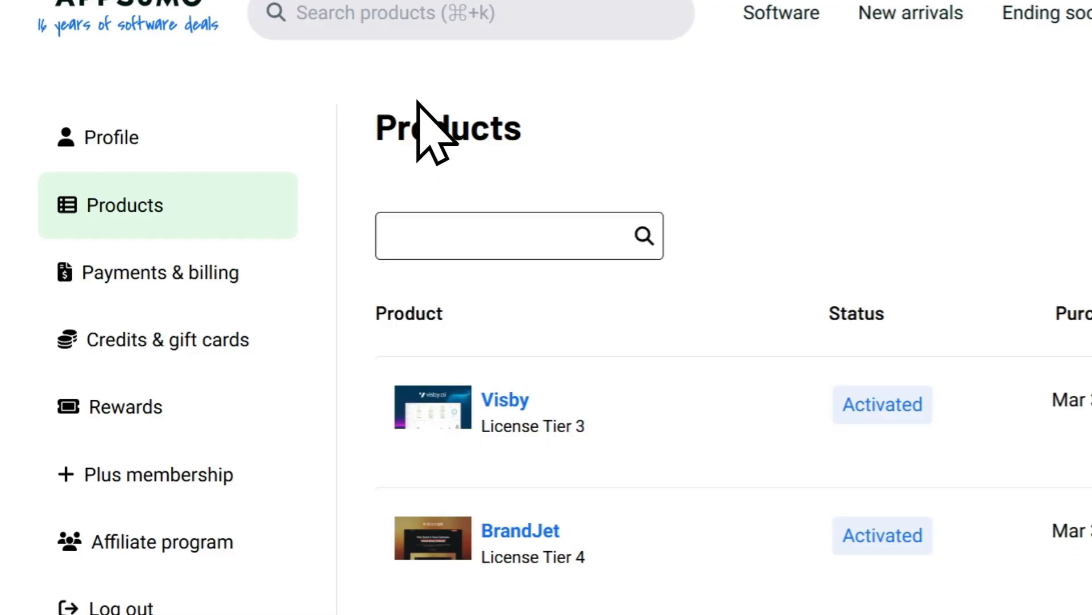
- Open BrandJet's product details from the purchased products list and read its AppSumo deal overview, including the TL;DR and At-a-glance sections
{"action": "left_click", "coordinate": [523, 526]}
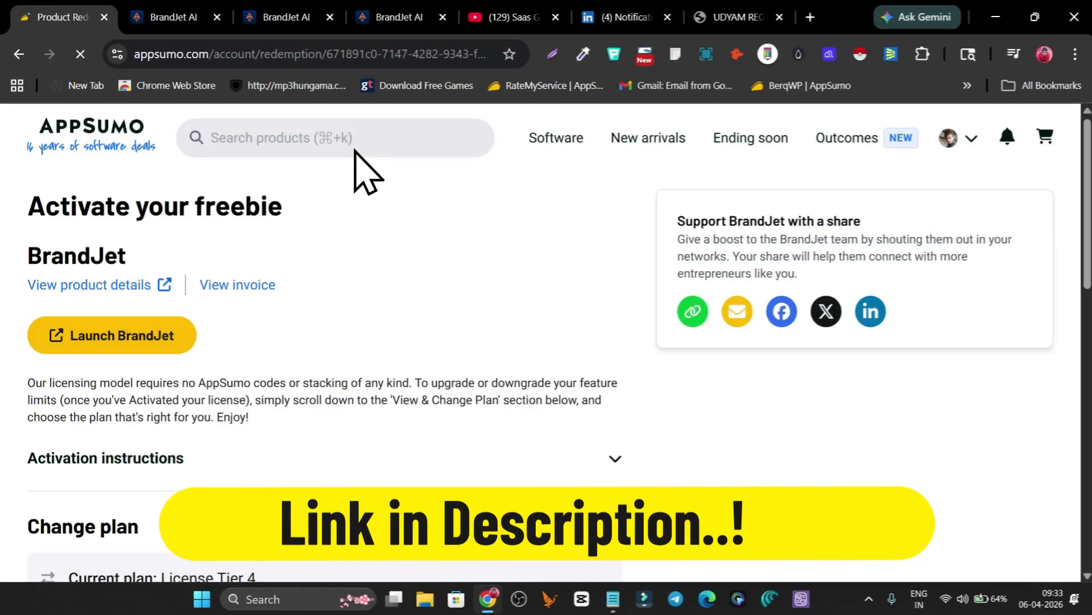
{"action": "left_click", "coordinate": [84, 287]}
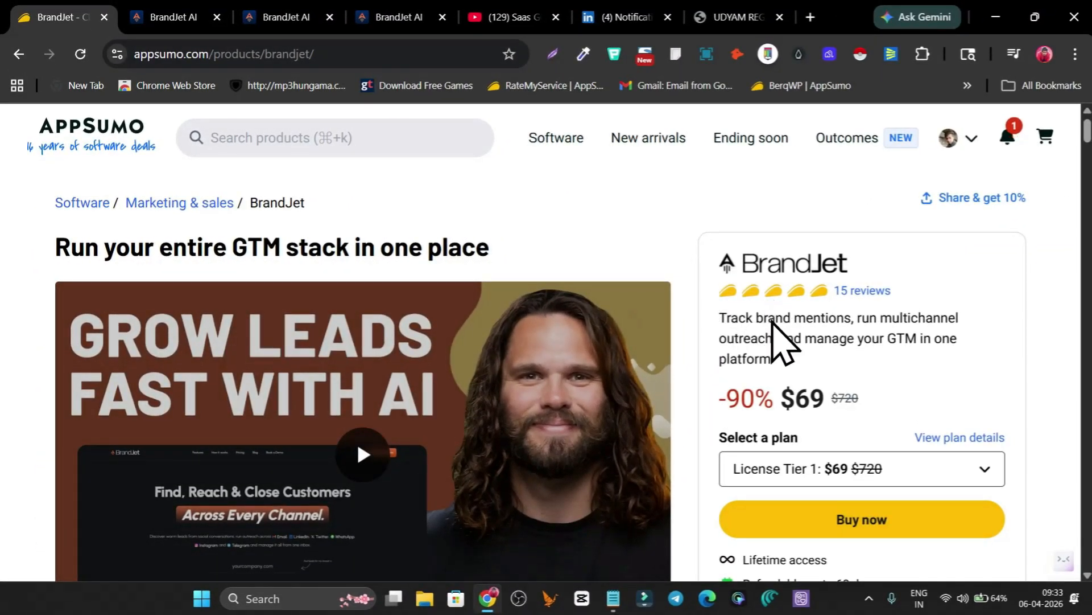
{"action": "scroll", "coordinate": [692, 324], "scroll_direction": "down", "scroll_amount": 2}
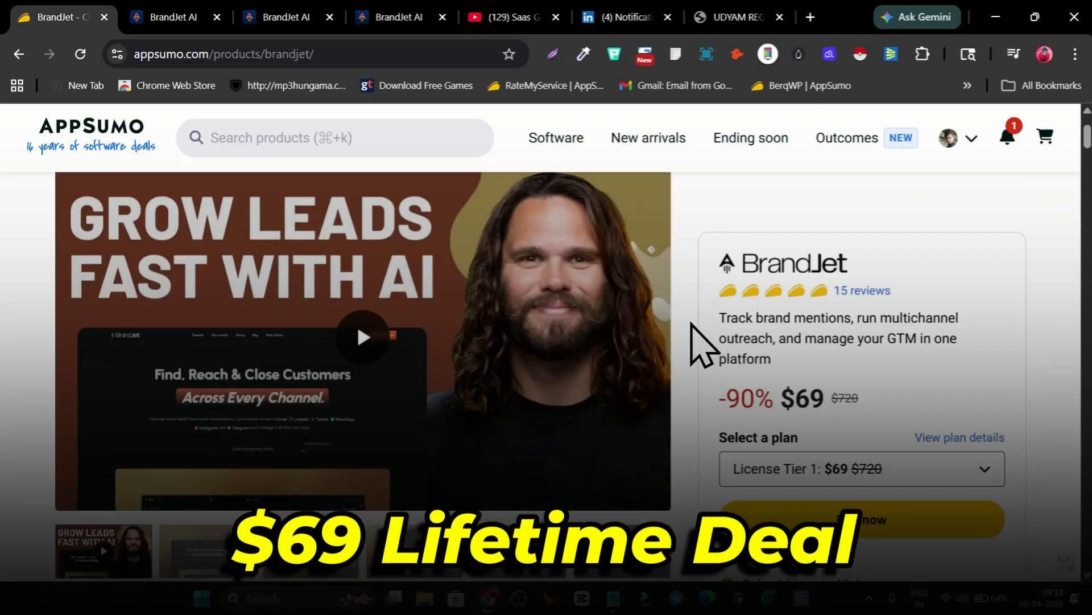
{"action": "scroll", "coordinate": [691, 324], "scroll_direction": "down", "scroll_amount": 4}
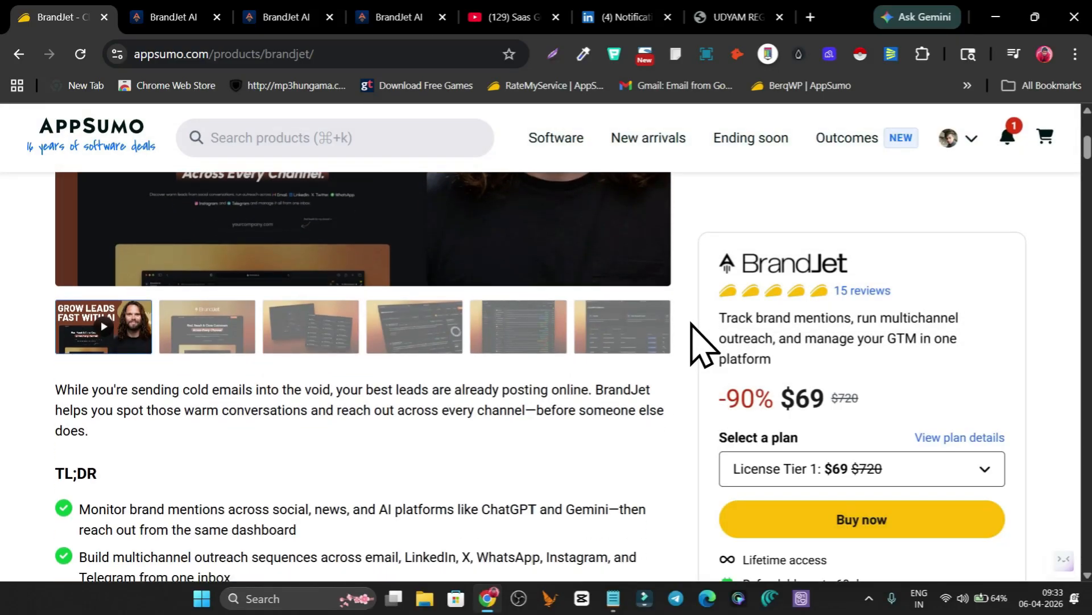
{"action": "scroll", "coordinate": [692, 323], "scroll_direction": "down", "scroll_amount": 2}
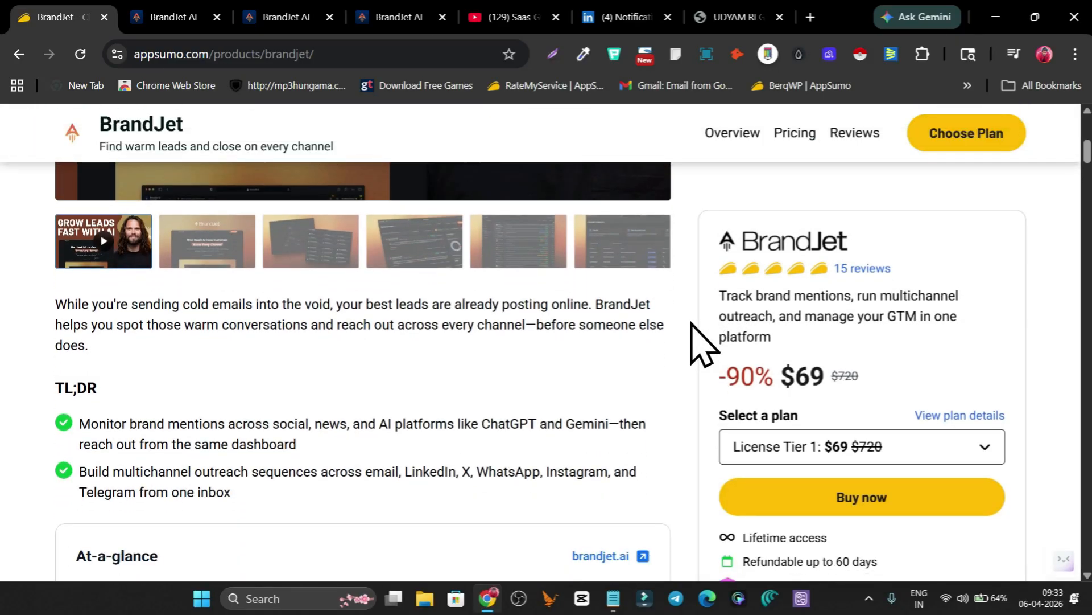
{"action": "scroll", "coordinate": [693, 324], "scroll_direction": "down", "scroll_amount": 1}
{"action": "scroll", "coordinate": [705, 344], "scroll_direction": "down", "scroll_amount": 2}
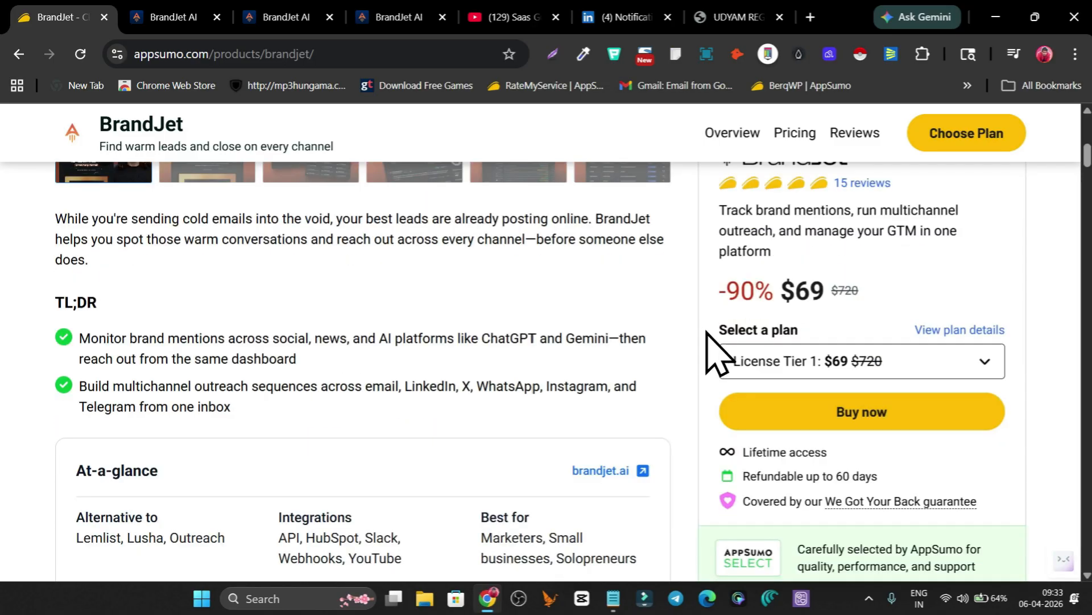
{"action": "scroll", "coordinate": [796, 307], "scroll_direction": "down", "scroll_amount": 6}
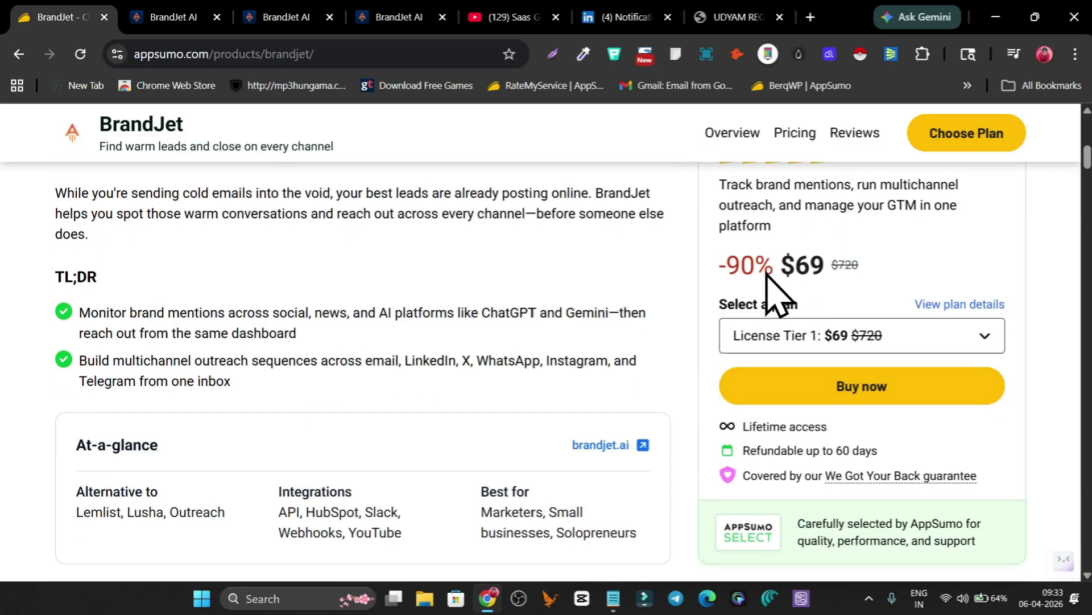
- Go to the BrandJet deal's pricing section and compare the prices, limits and features of License Tiers 1 to 4
{"action": "left_click", "coordinate": [795, 132]}
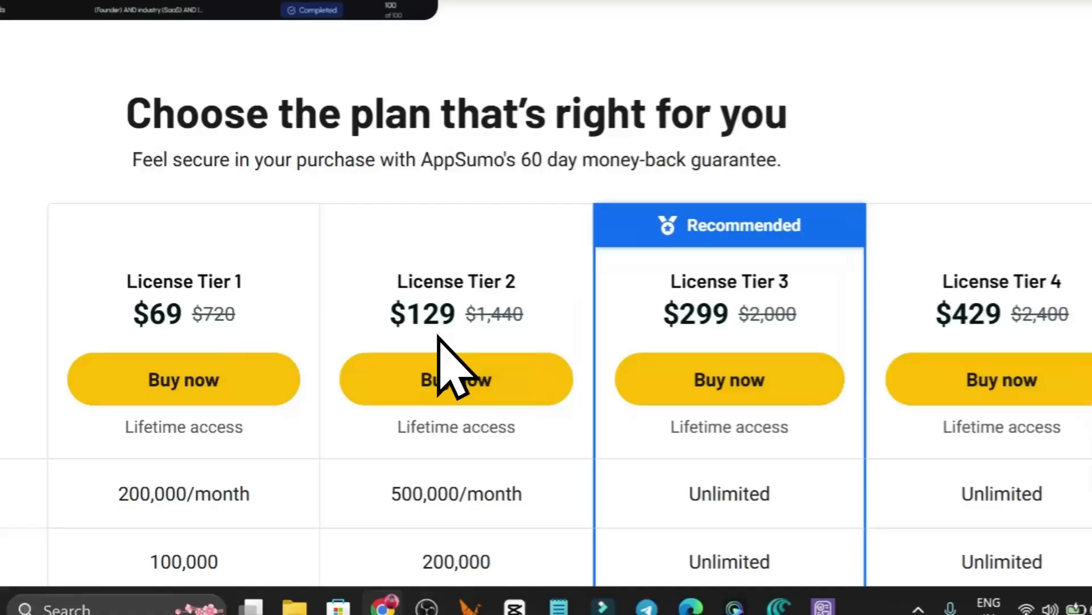
{"action": "scroll", "coordinate": [711, 381], "scroll_direction": "up", "scroll_amount": 5}
{"action": "scroll", "coordinate": [643, 398], "scroll_direction": "down", "scroll_amount": 5}
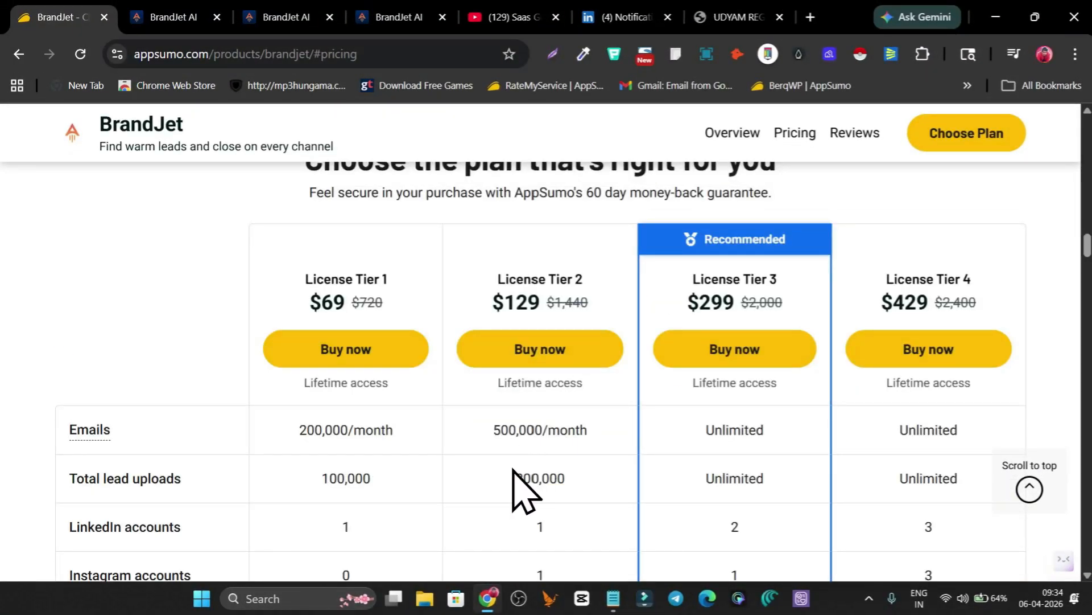
{"action": "scroll", "coordinate": [540, 473], "scroll_direction": "down", "scroll_amount": 3}
{"action": "scroll", "coordinate": [570, 456], "scroll_direction": "up", "scroll_amount": 5}
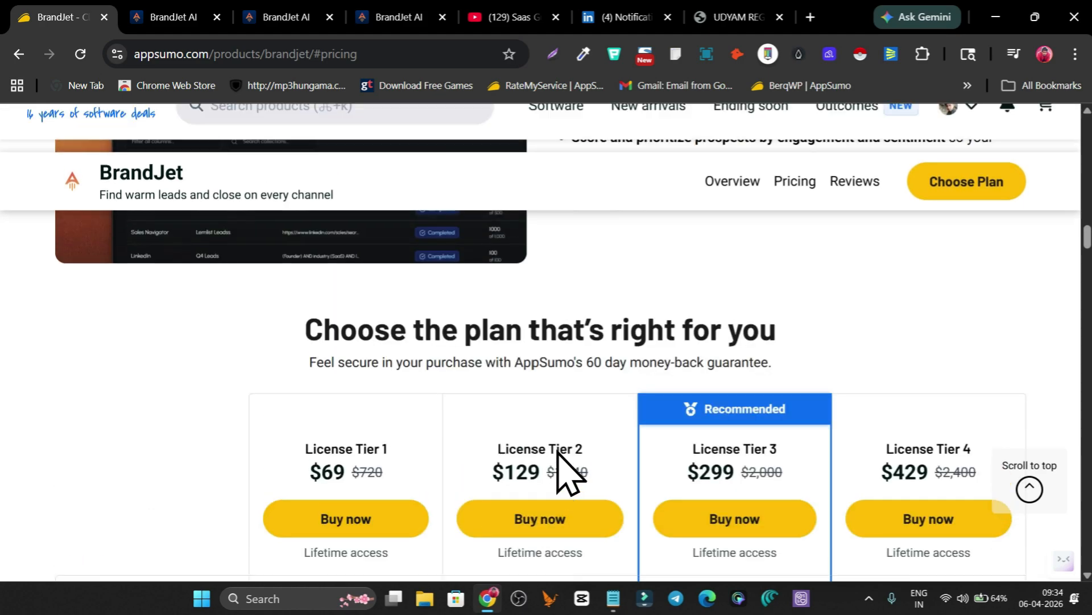
{"action": "scroll", "coordinate": [488, 438], "scroll_direction": "down", "scroll_amount": 6}
{"action": "scroll", "coordinate": [421, 449], "scroll_direction": "down", "scroll_amount": 3}
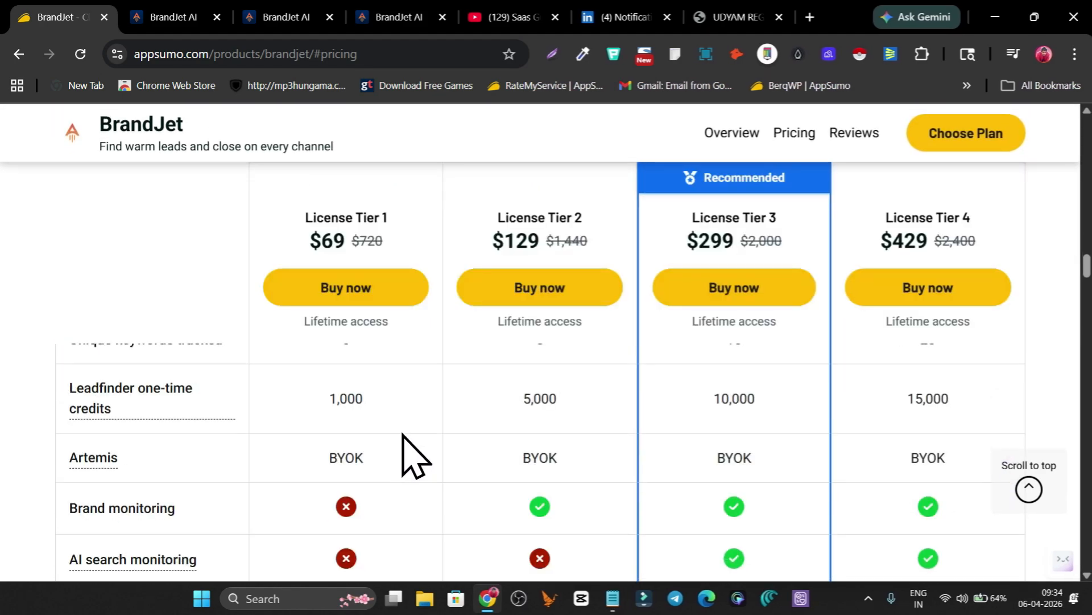
{"action": "scroll", "coordinate": [597, 452], "scroll_direction": "up", "scroll_amount": 5}
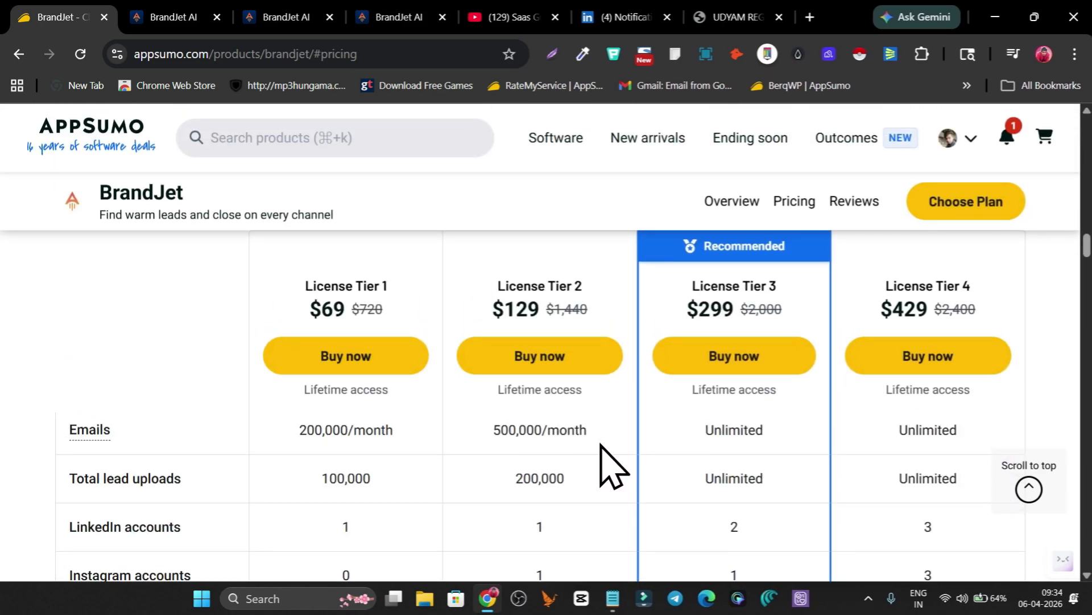
{"action": "scroll", "coordinate": [611, 465], "scroll_direction": "up", "scroll_amount": 5}
{"action": "scroll", "coordinate": [626, 466], "scroll_direction": "up", "scroll_amount": 5}
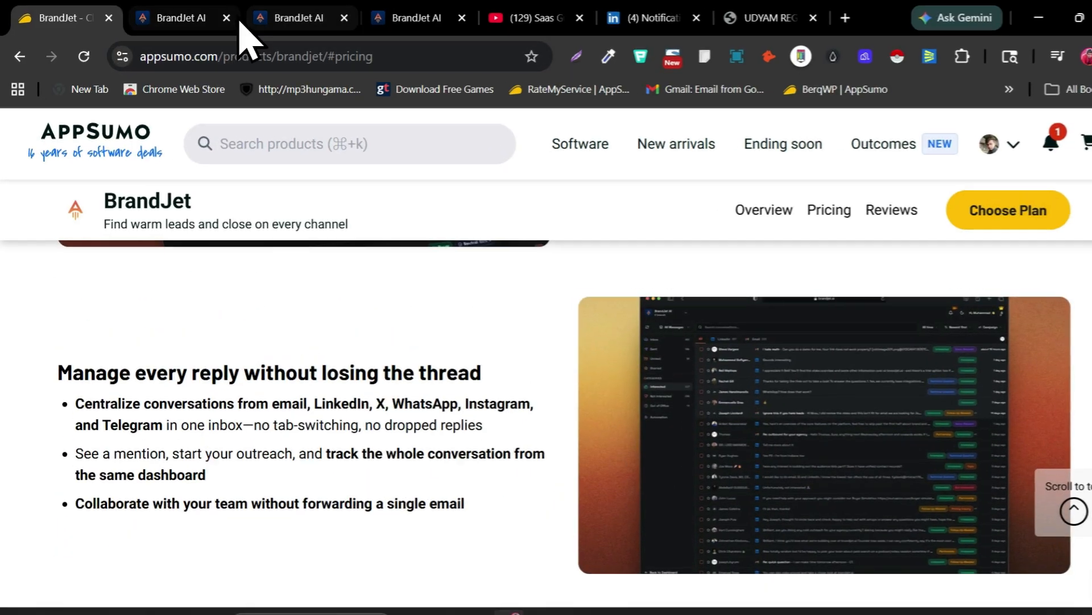
- Return to the Localbizrise Lead Finder and Scraper agent in BrandJet and refresh its data
{"action": "left_click", "coordinate": [181, 17]}
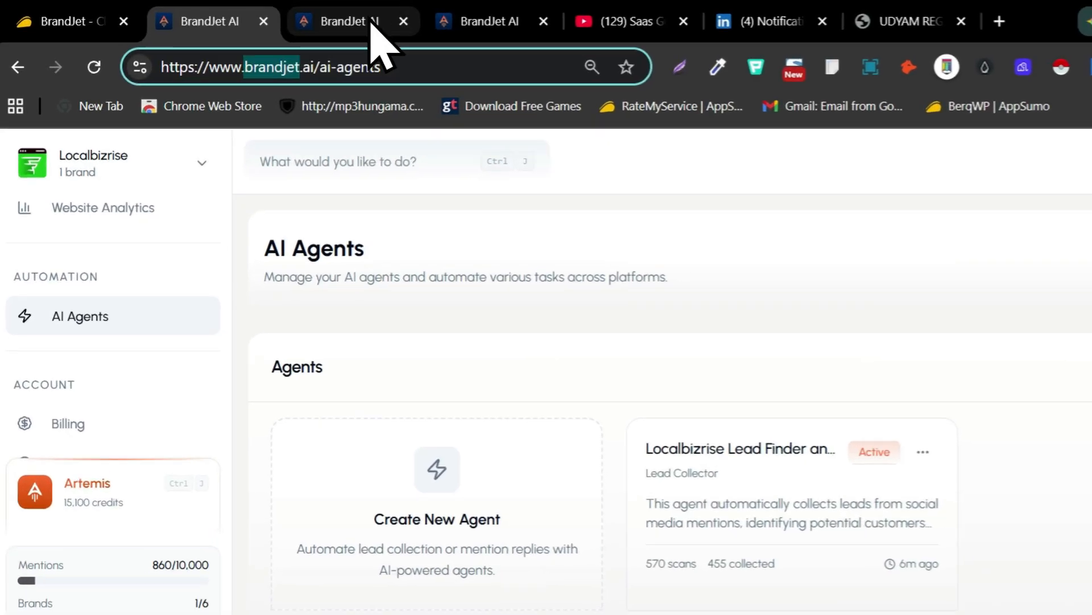
{"action": "left_click", "coordinate": [398, 17]}
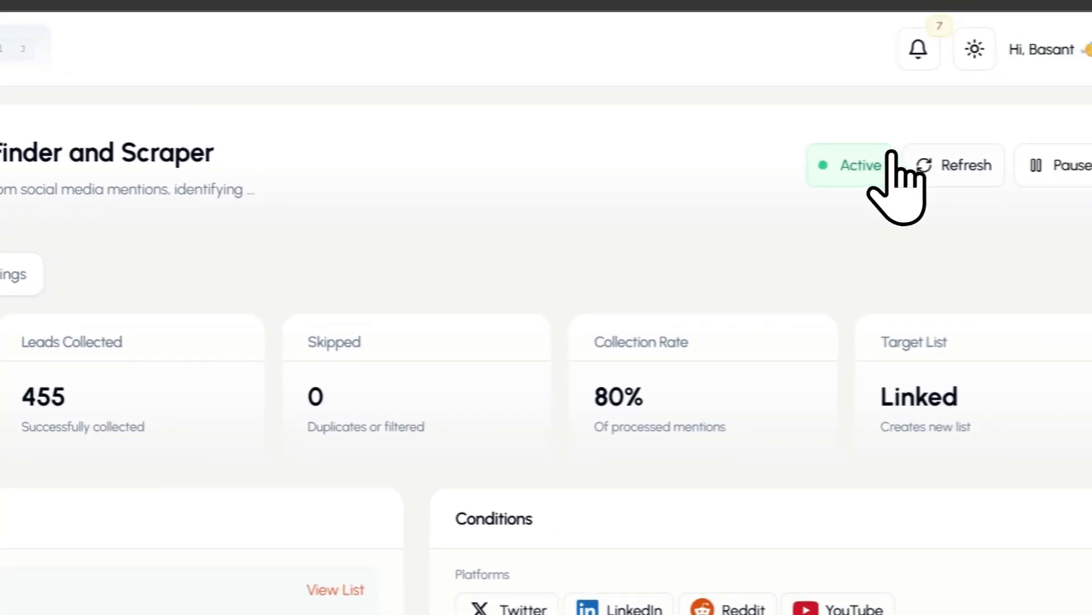
{"action": "left_click", "coordinate": [924, 165]}
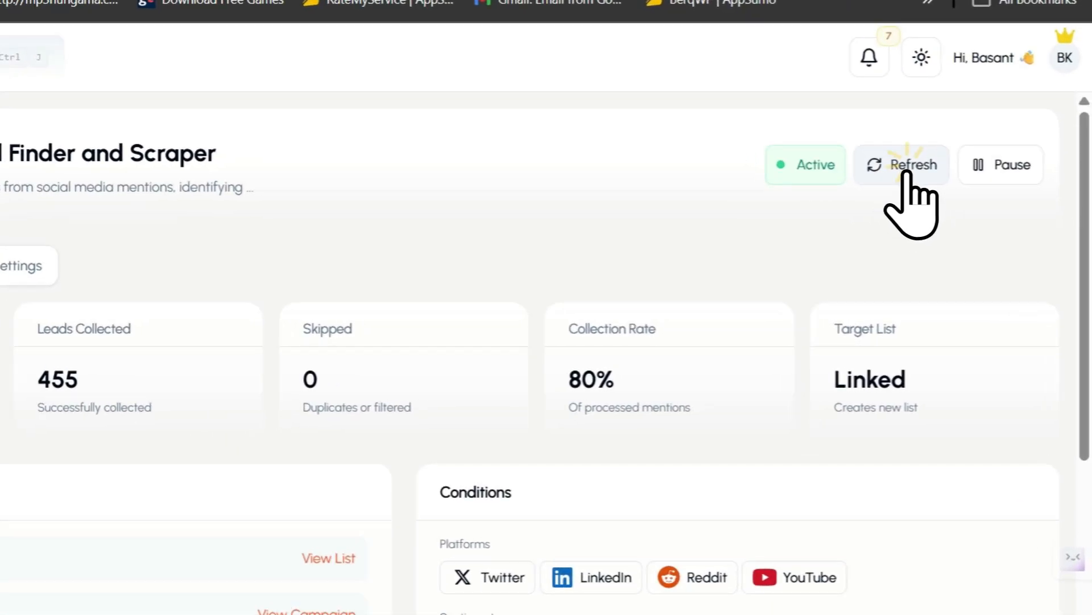
{"action": "left_click", "coordinate": [944, 212]}
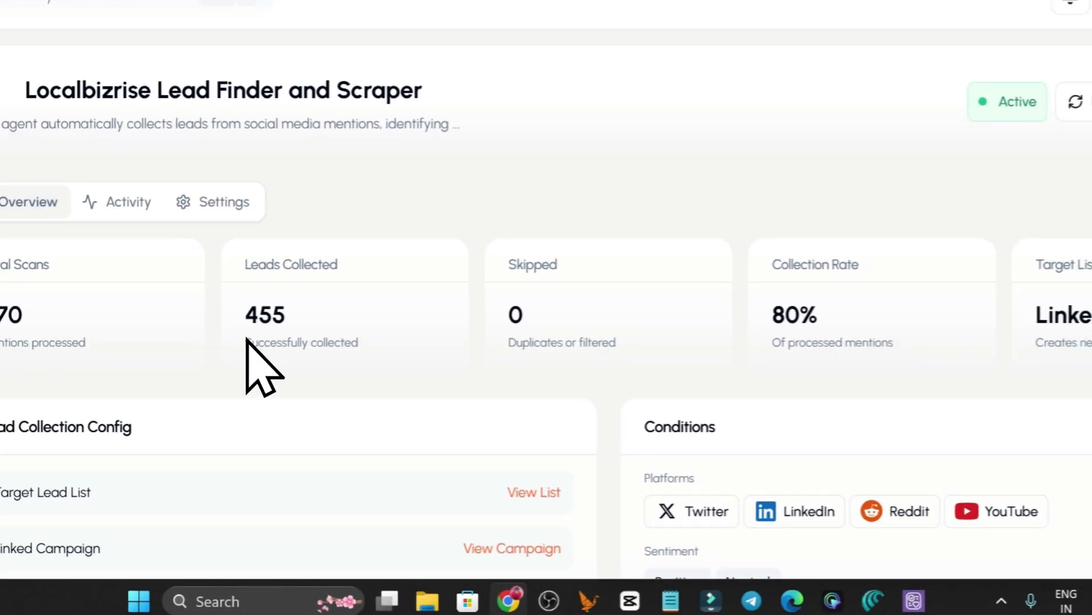
- Highlight the agent's Leads Collected figure, and review its collection rate, lead collection config and platform conditions
{"action": "scroll", "coordinate": [237, 337], "scroll_direction": "down", "scroll_amount": 2}
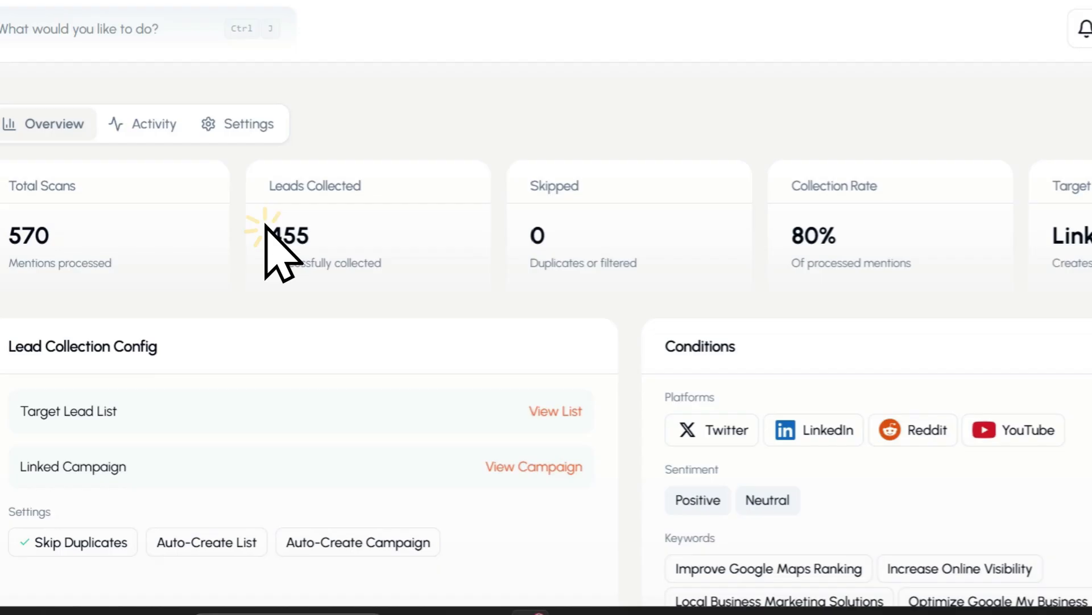
{"action": "double_click", "coordinate": [295, 291]}
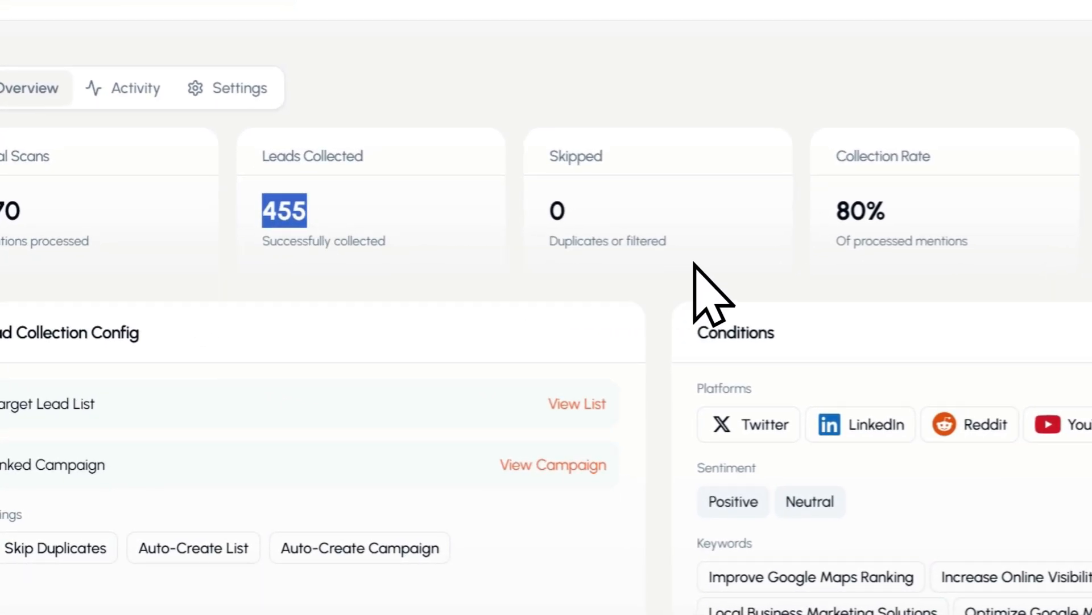
{"action": "left_click", "coordinate": [899, 222]}
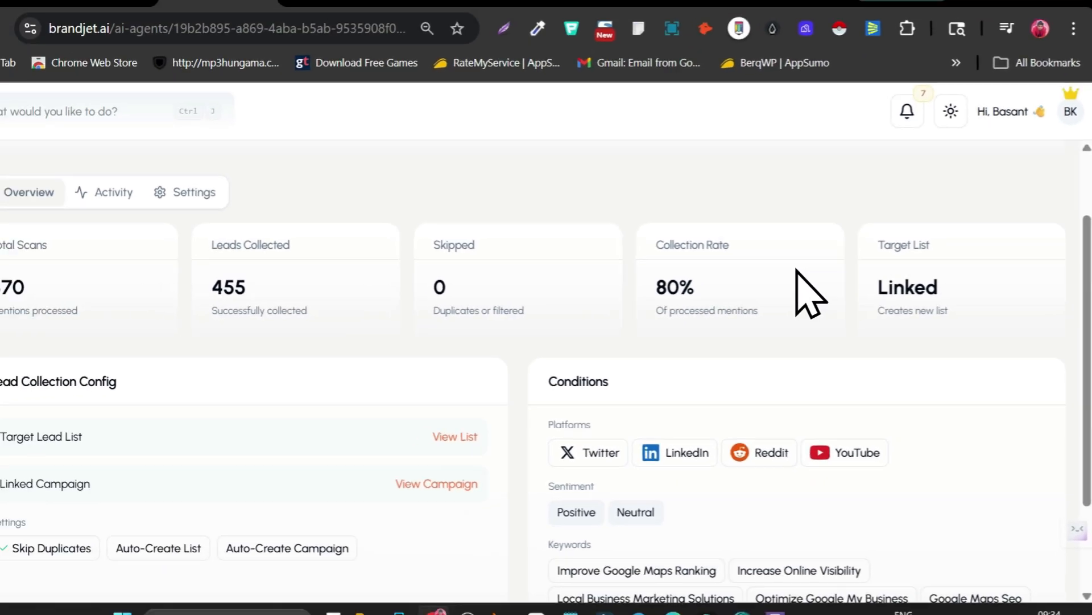
{"action": "scroll", "coordinate": [802, 268], "scroll_direction": "down", "scroll_amount": 2}
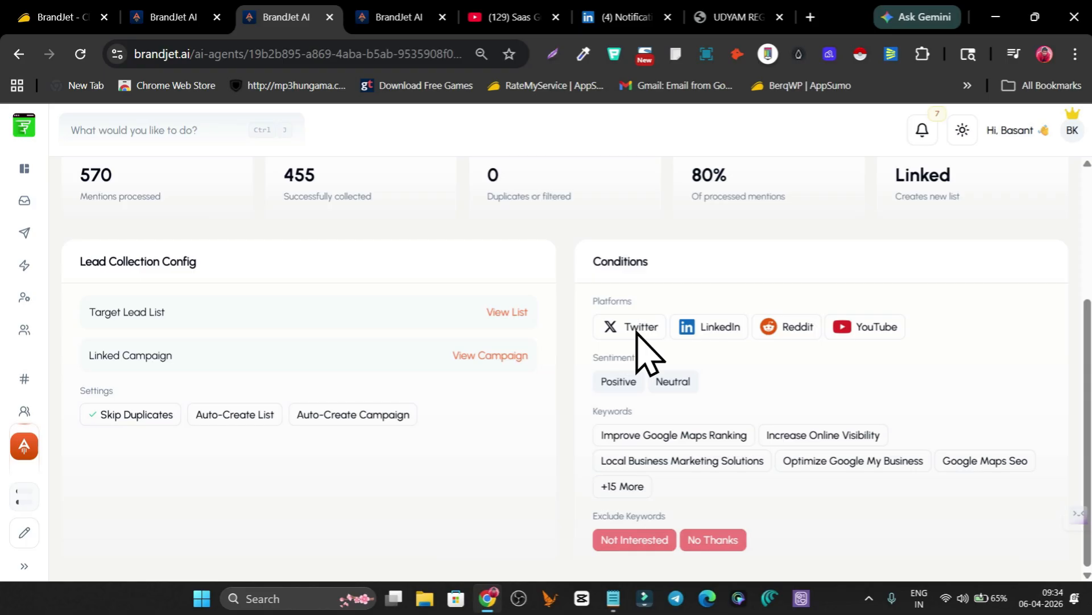
{"action": "scroll", "coordinate": [875, 335], "scroll_direction": "up", "scroll_amount": 5}
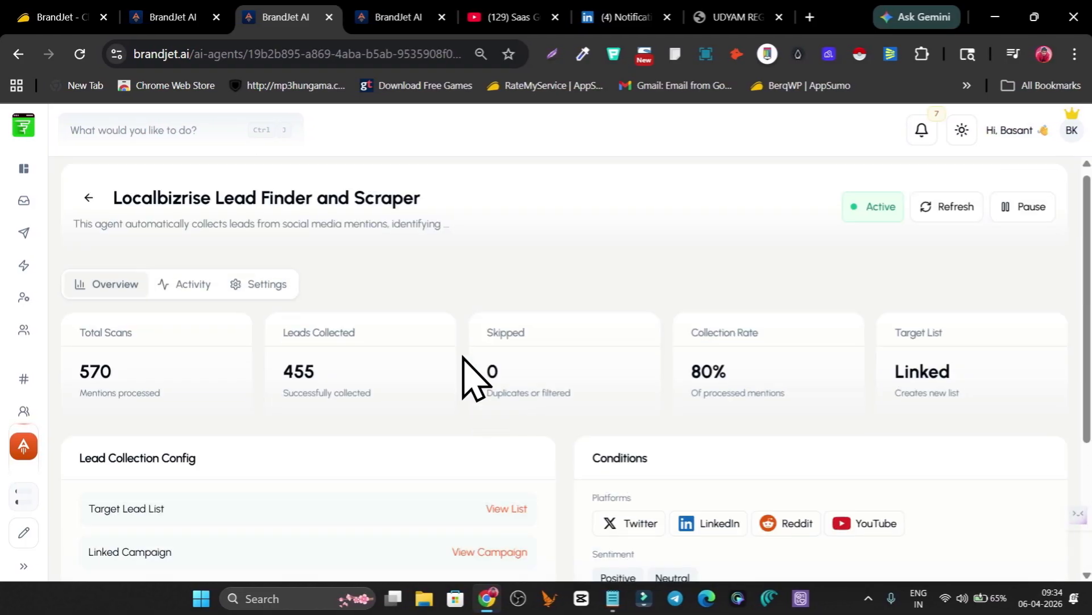
- Open the agent's activity, review the execution history by platform, mention and result, and go to its next page
{"action": "left_click", "coordinate": [191, 282]}
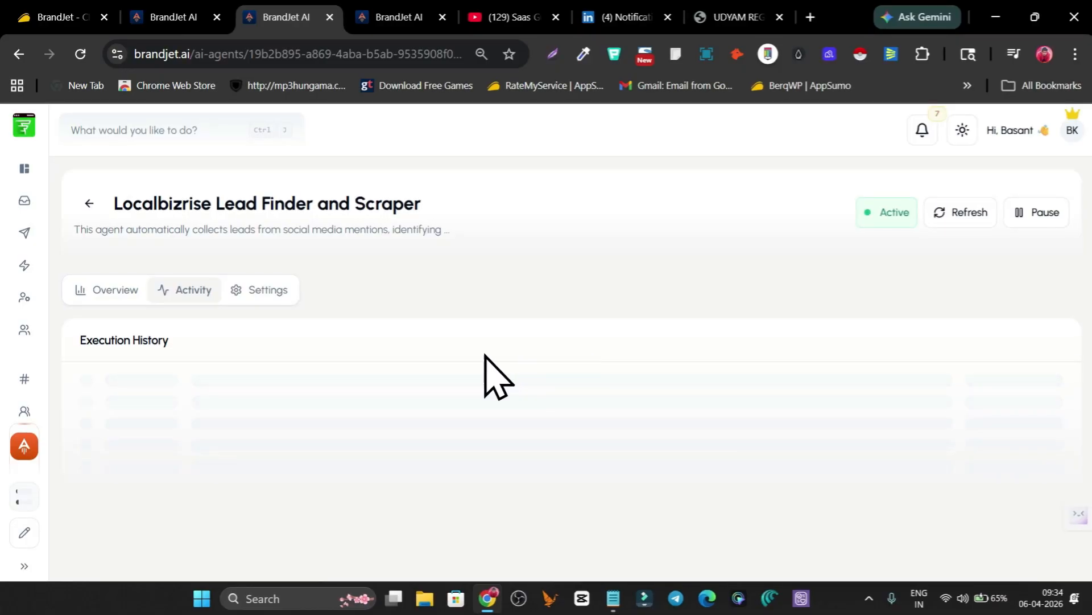
{"action": "scroll", "coordinate": [825, 347], "scroll_direction": "up", "scroll_amount": 5}
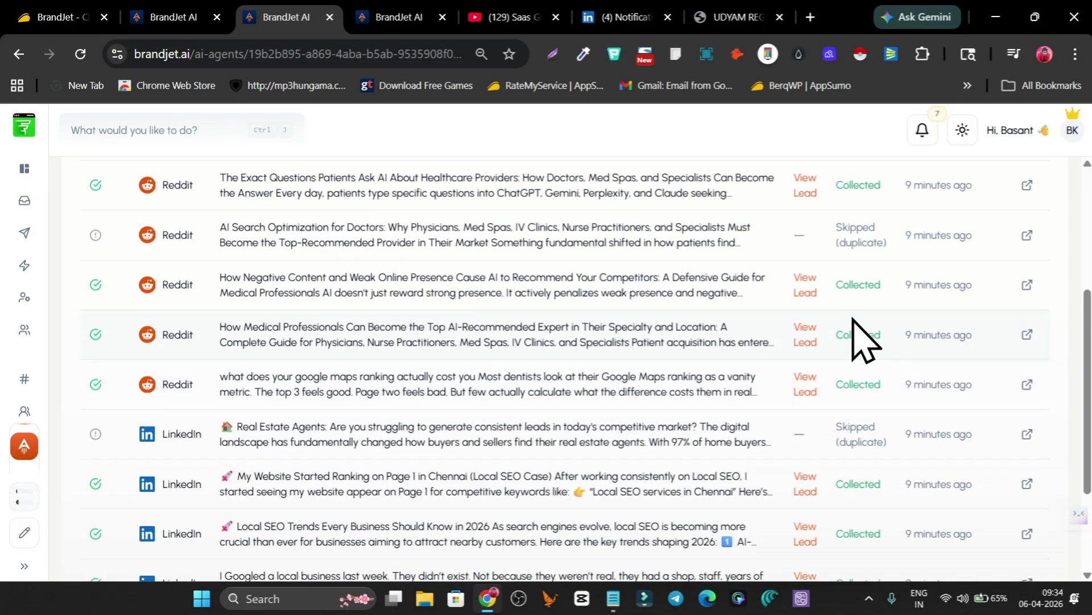
{"action": "scroll", "coordinate": [825, 359], "scroll_direction": "down", "scroll_amount": 3}
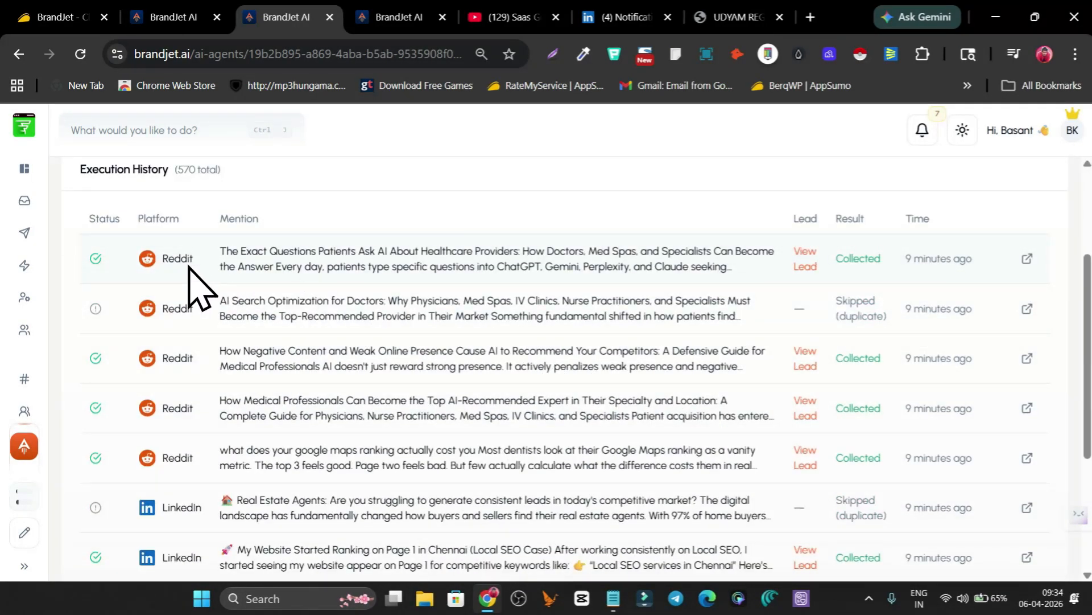
{"action": "scroll", "coordinate": [194, 290], "scroll_direction": "down", "scroll_amount": 4}
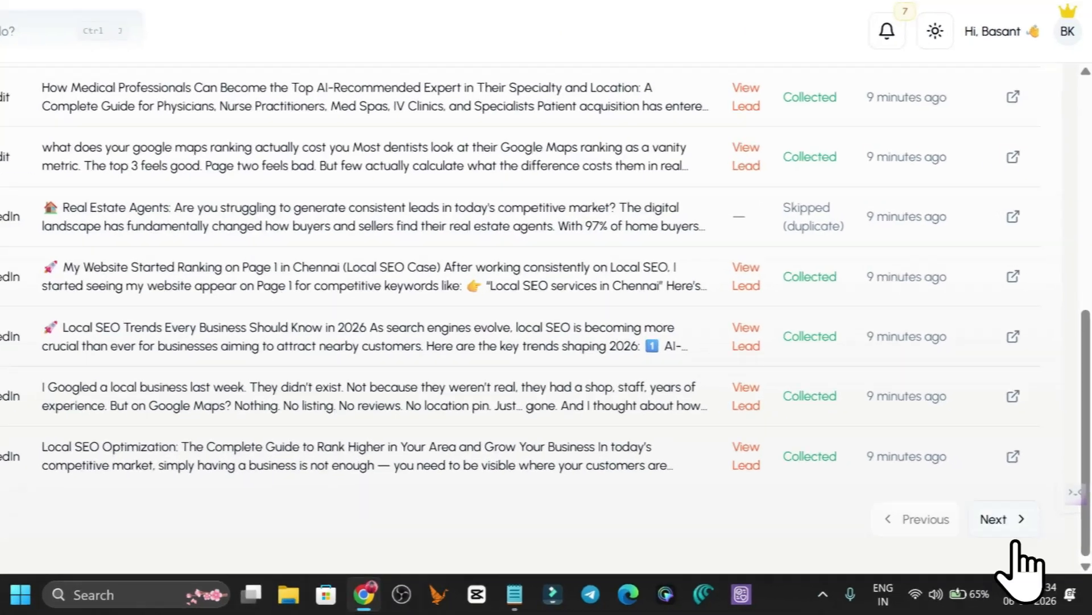
{"action": "left_click", "coordinate": [1016, 535]}
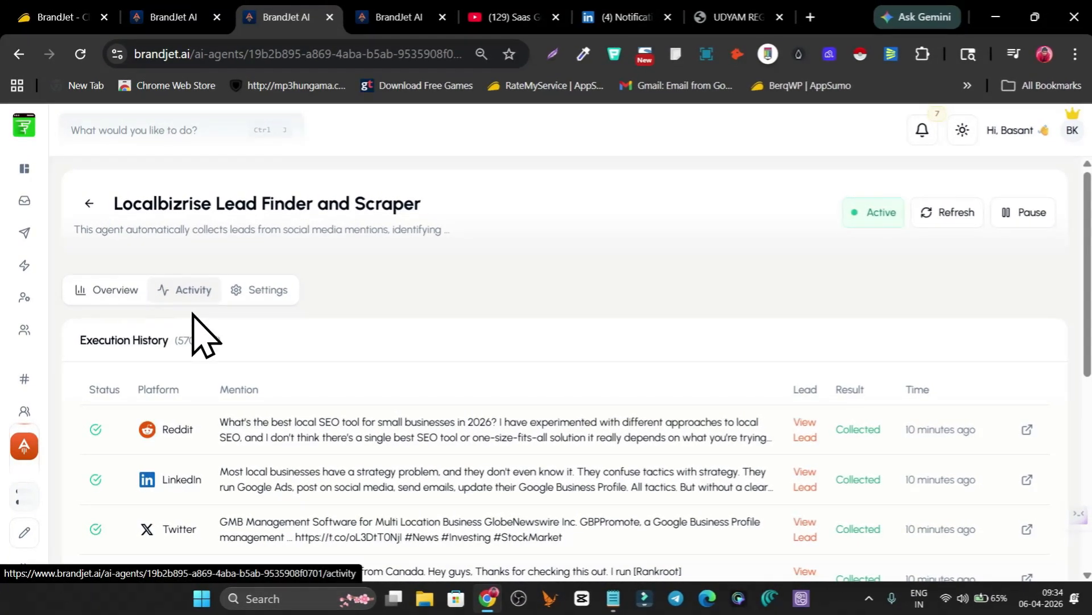
- Return to the agent's overview and highlight the keyword "Improve Google Maps Ranking" in its conditions
{"action": "left_click", "coordinate": [116, 290]}
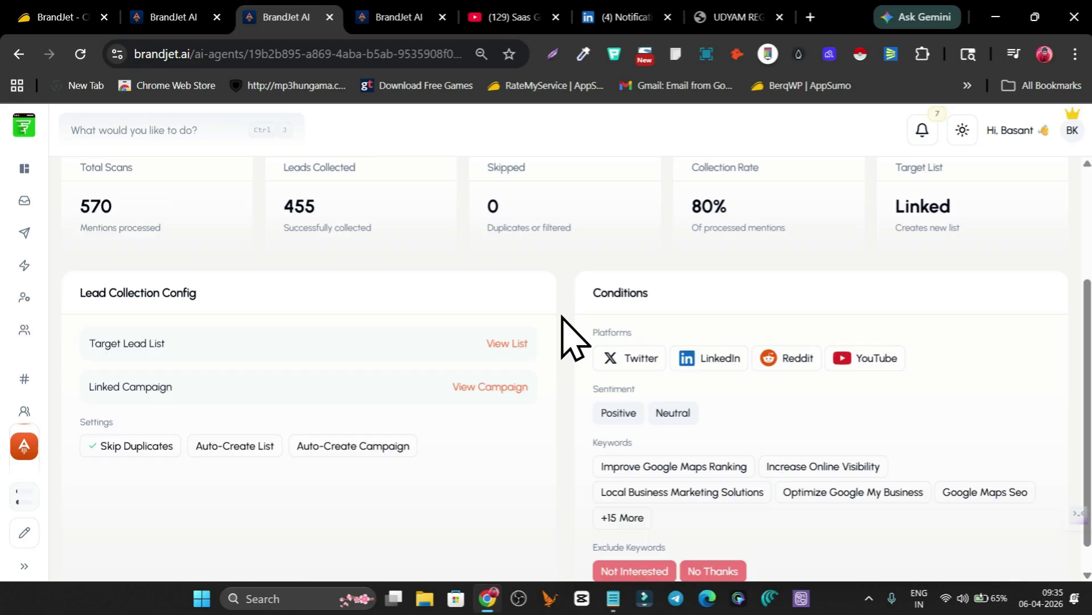
{"action": "scroll", "coordinate": [591, 414], "scroll_direction": "down", "scroll_amount": 1}
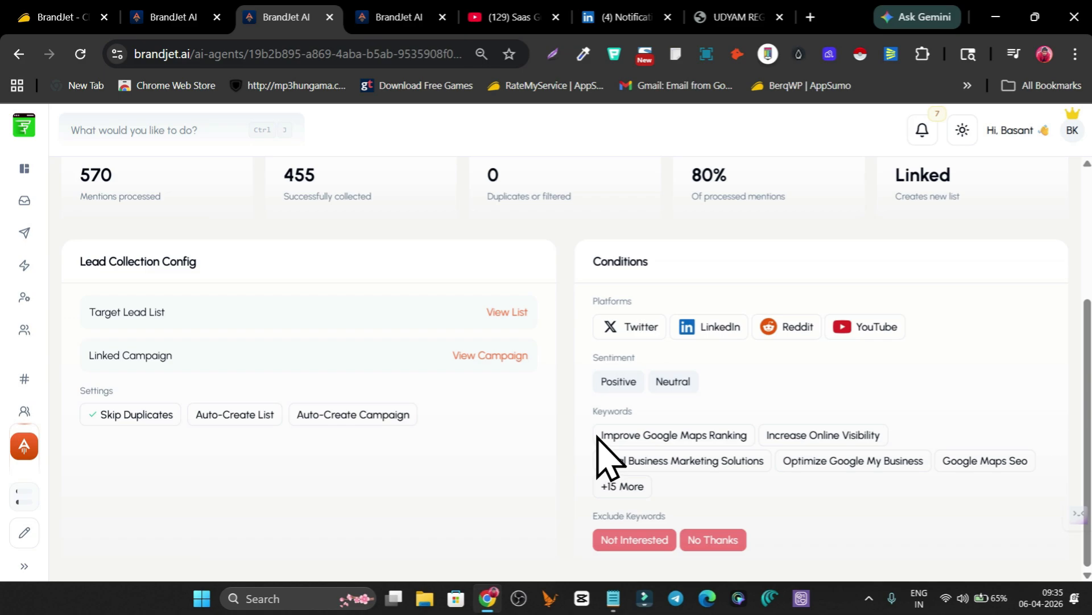
{"action": "left_click_drag", "start_coordinate": [597, 435], "coordinate": [747, 433]}
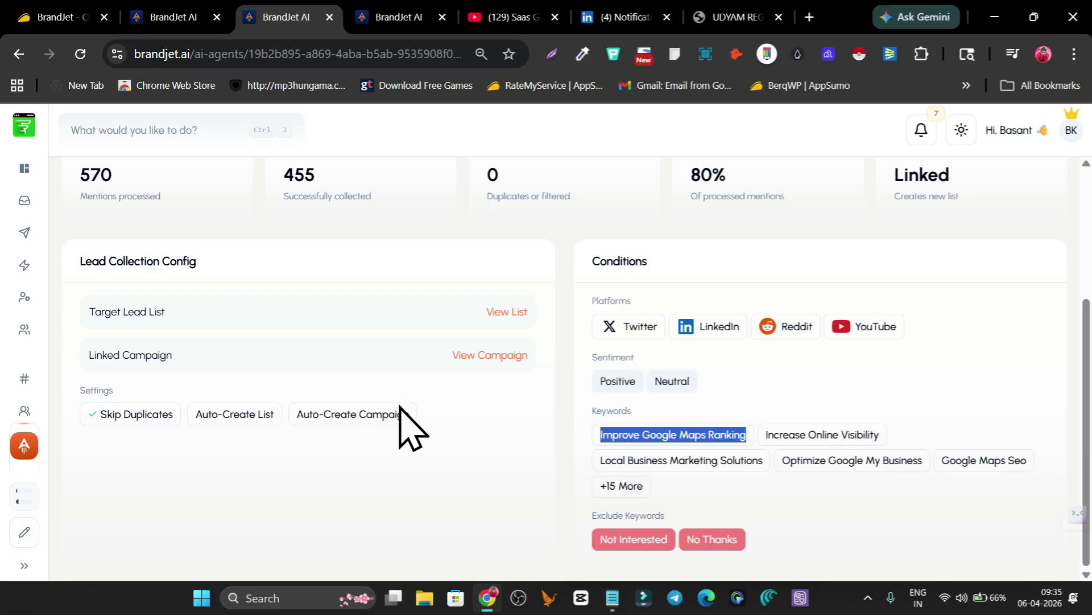
- Reopen the campaign sequence and follow it from the X direct message through the email address check to the LinkedIn URL check
{"action": "left_click", "coordinate": [399, 16]}
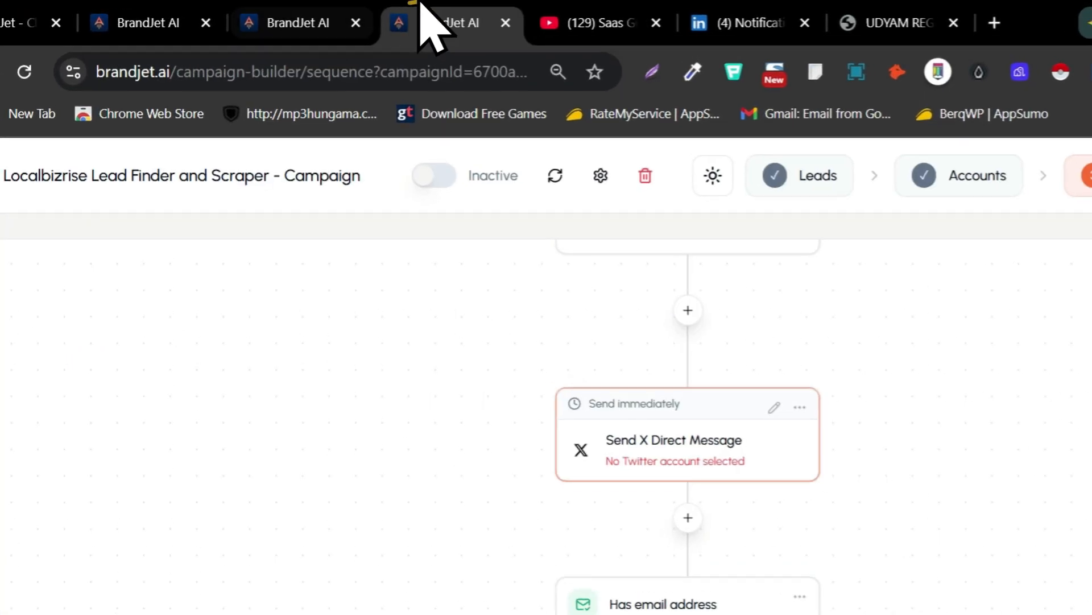
{"action": "left_click_drag", "start_coordinate": [612, 330], "coordinate": [723, 237]}
{"action": "left_click_drag", "start_coordinate": [593, 261], "coordinate": [764, 110]}
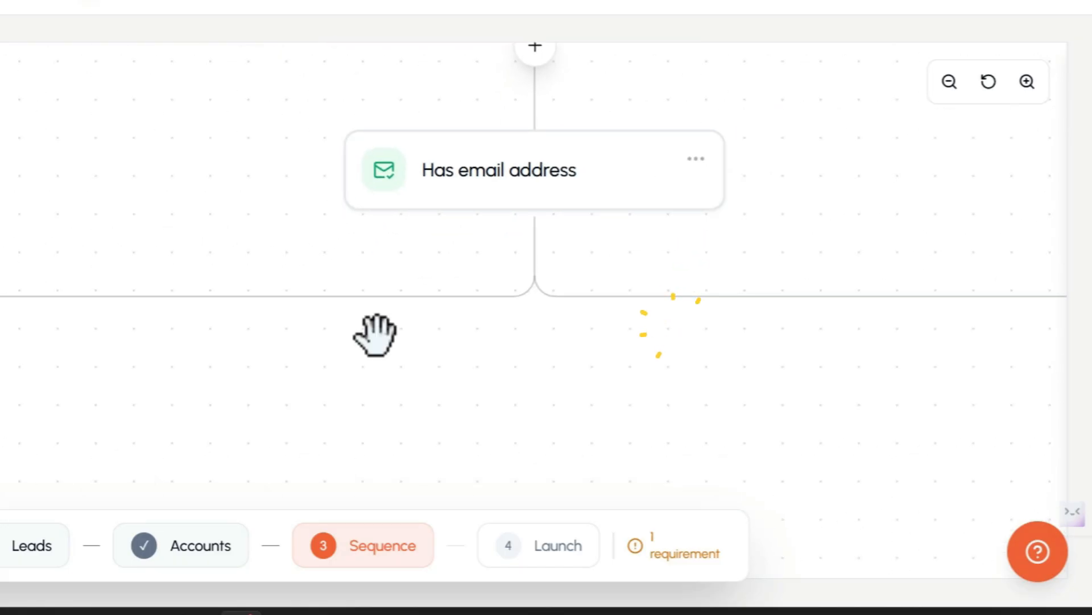
{"action": "scroll", "coordinate": [5, 451], "scroll_direction": "down", "scroll_amount": 1}
{"action": "left_click_drag", "start_coordinate": [5, 452], "coordinate": [276, 177]}
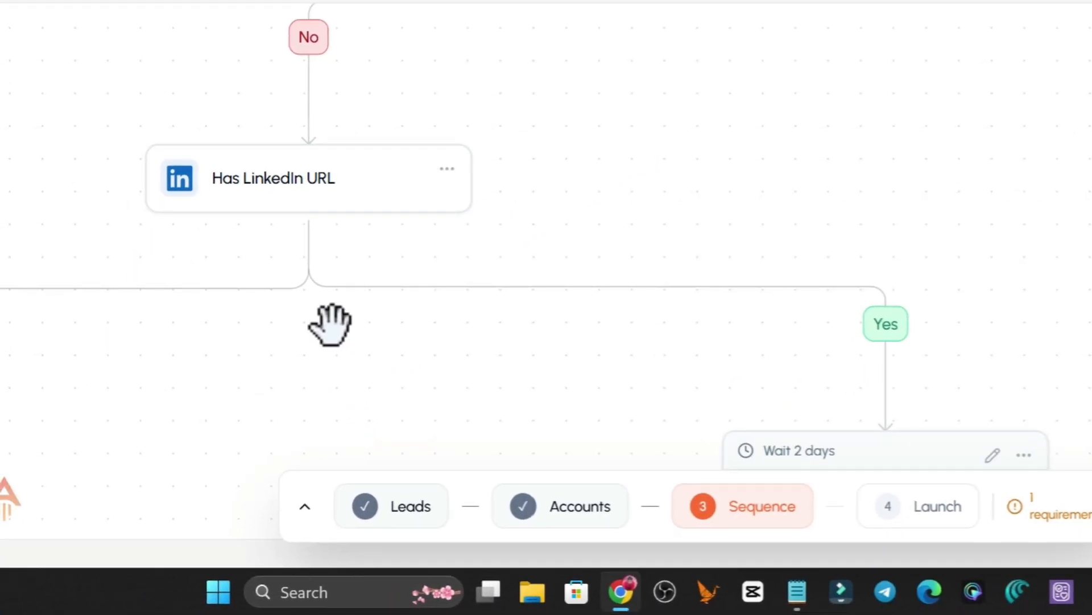
- Inspect the LinkedIn branches of the sequence, from the invitation and its Rejected and Accepted paths to the profile visit and LinkedIn message
{"action": "left_click_drag", "start_coordinate": [330, 324], "coordinate": [283, 113]}
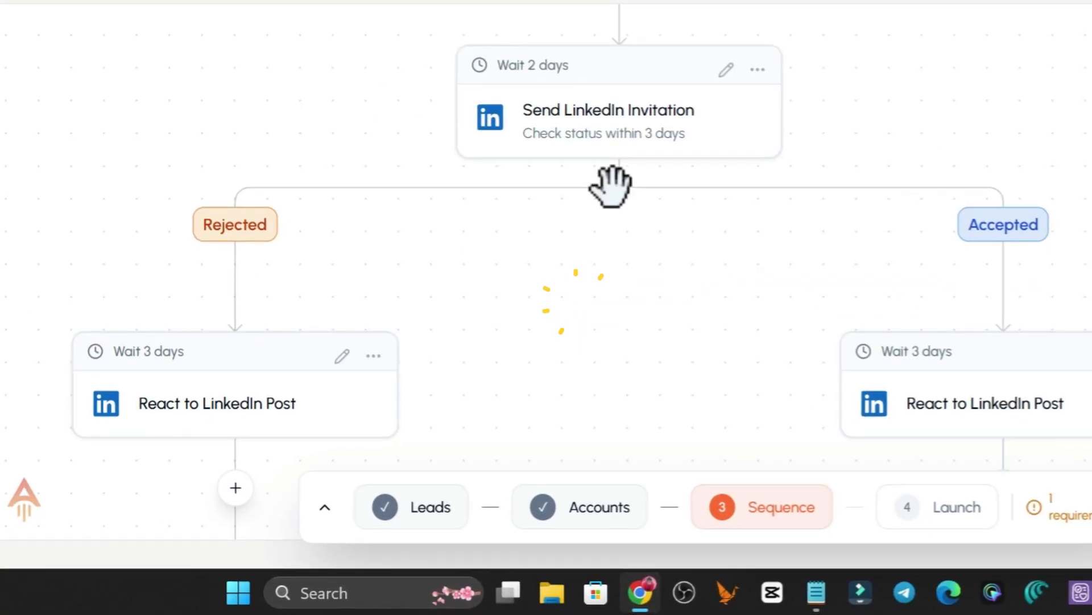
{"action": "left_click_drag", "start_coordinate": [697, 363], "coordinate": [653, 75]}
{"action": "left_click_drag", "start_coordinate": [557, 121], "coordinate": [545, 349]}
{"action": "left_click_drag", "start_coordinate": [463, 429], "coordinate": [608, 217]}
{"action": "left_click_drag", "start_coordinate": [736, 294], "coordinate": [524, 147]}
{"action": "left_click_drag", "start_coordinate": [405, 146], "coordinate": [405, 141]}
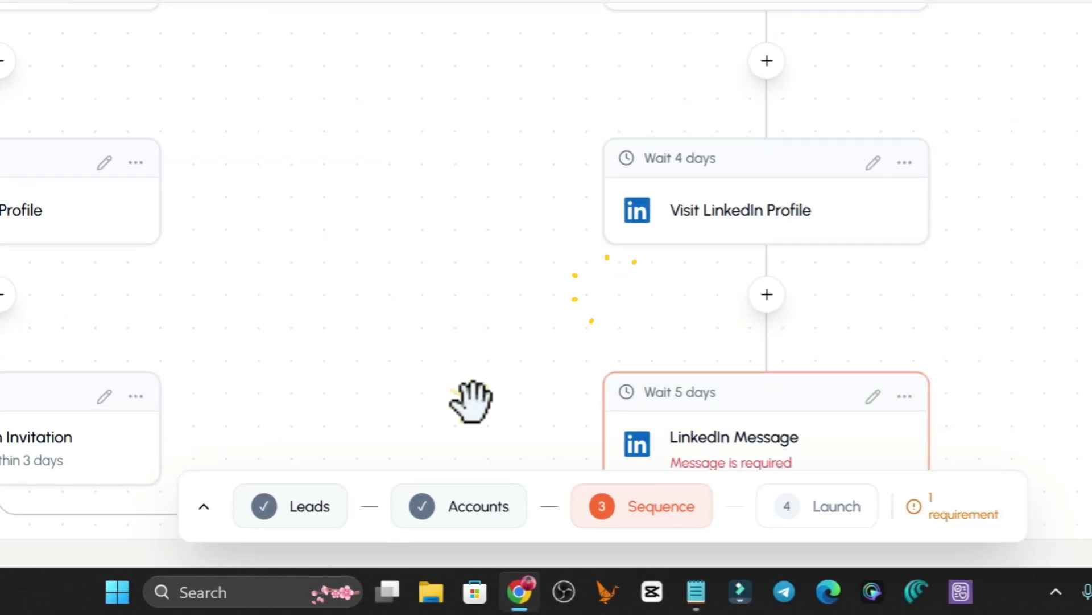
- Examine the email branches of the sequence, including the New Email steps and the No and Yes paths of the Email replied check
{"action": "left_click_drag", "start_coordinate": [472, 405], "coordinate": [785, 114]}
{"action": "left_click_drag", "start_coordinate": [1059, 401], "coordinate": [450, 577]}
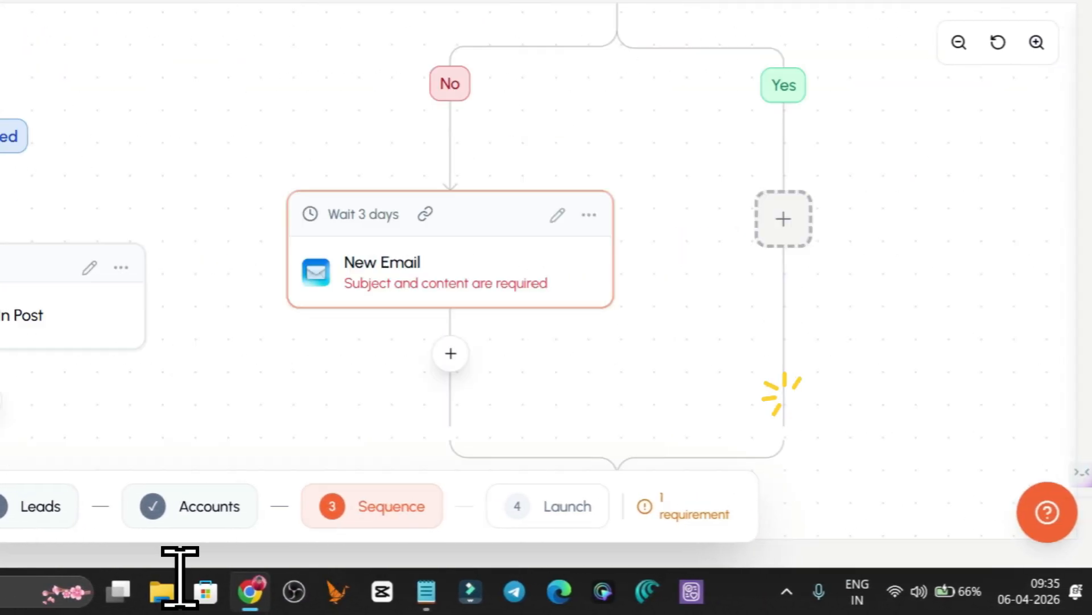
{"action": "left_click_drag", "start_coordinate": [179, 578], "coordinate": [182, 458]}
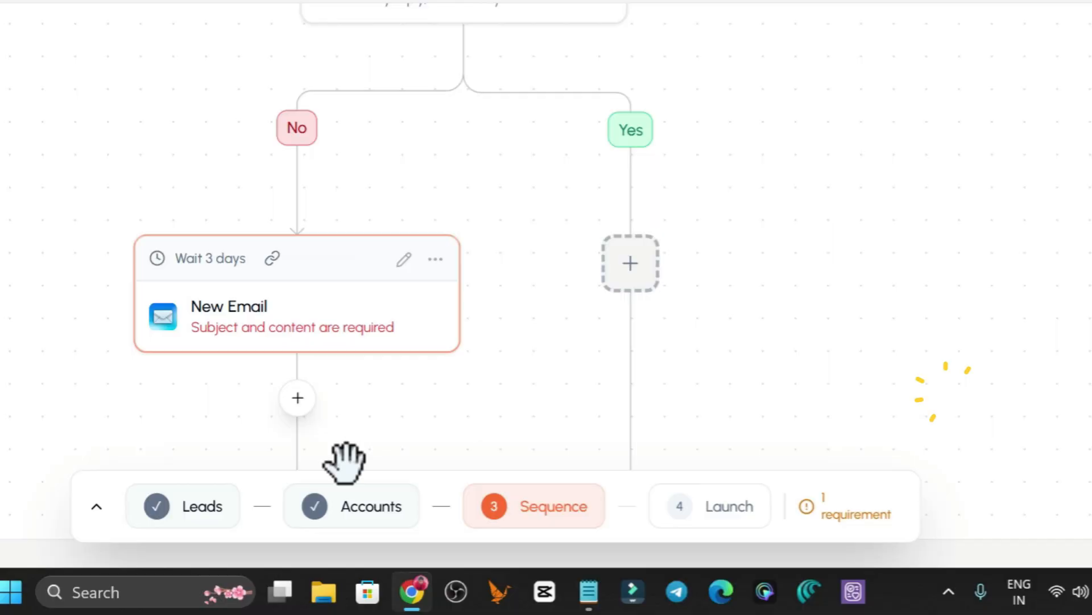
{"action": "scroll", "coordinate": [637, 230], "scroll_direction": "down", "scroll_amount": 3}
{"action": "left_click_drag", "start_coordinate": [664, 174], "coordinate": [716, 415]}
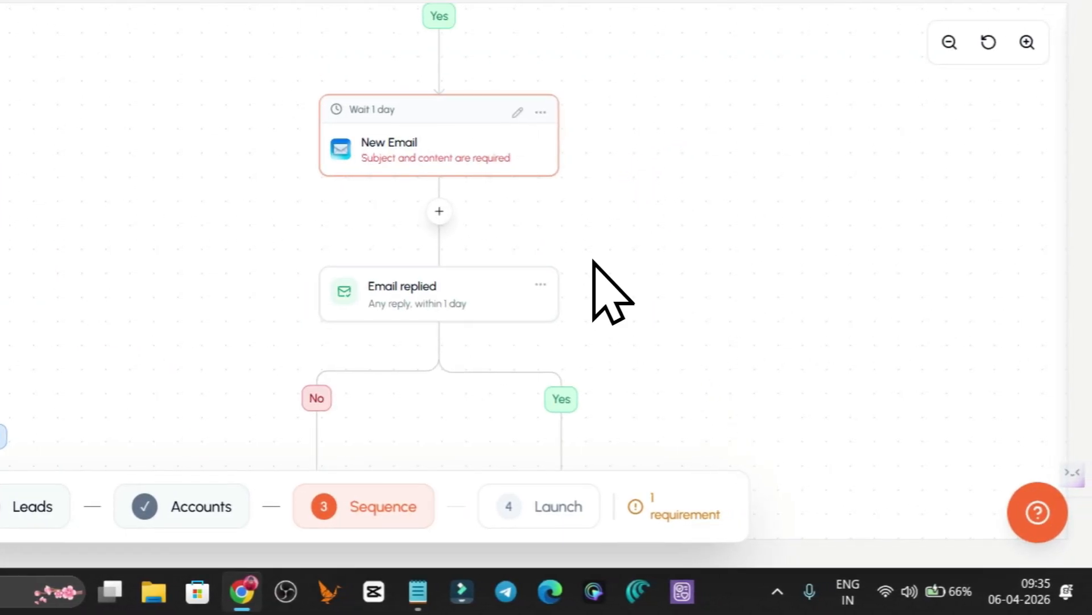
- Return to the AI Agents page and start a new agent of the Lead Collector type
{"action": "left_click", "coordinate": [378, 14]}
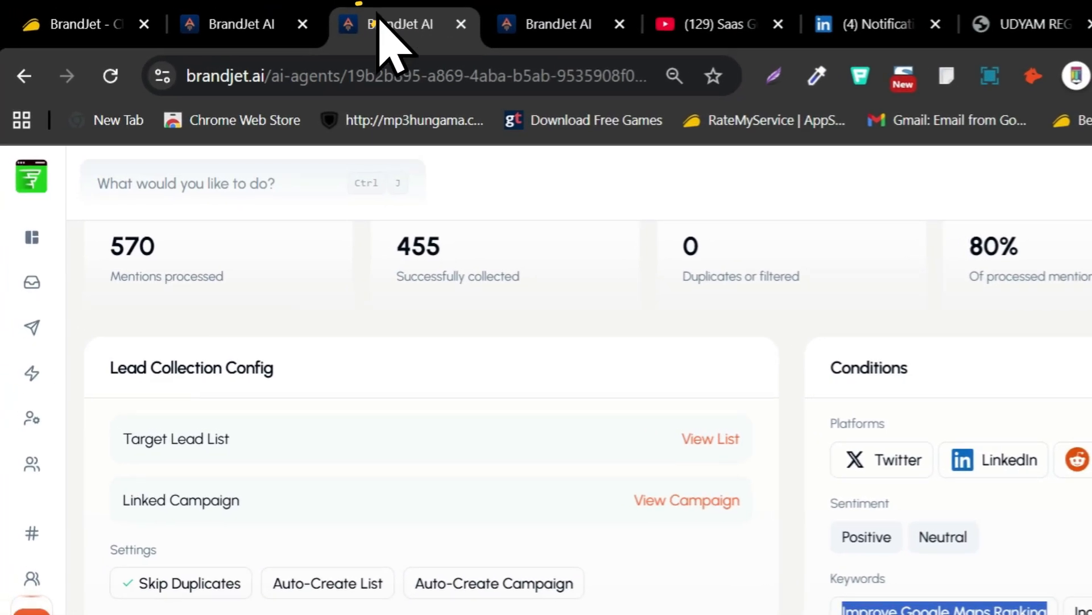
{"action": "left_click", "coordinate": [227, 17]}
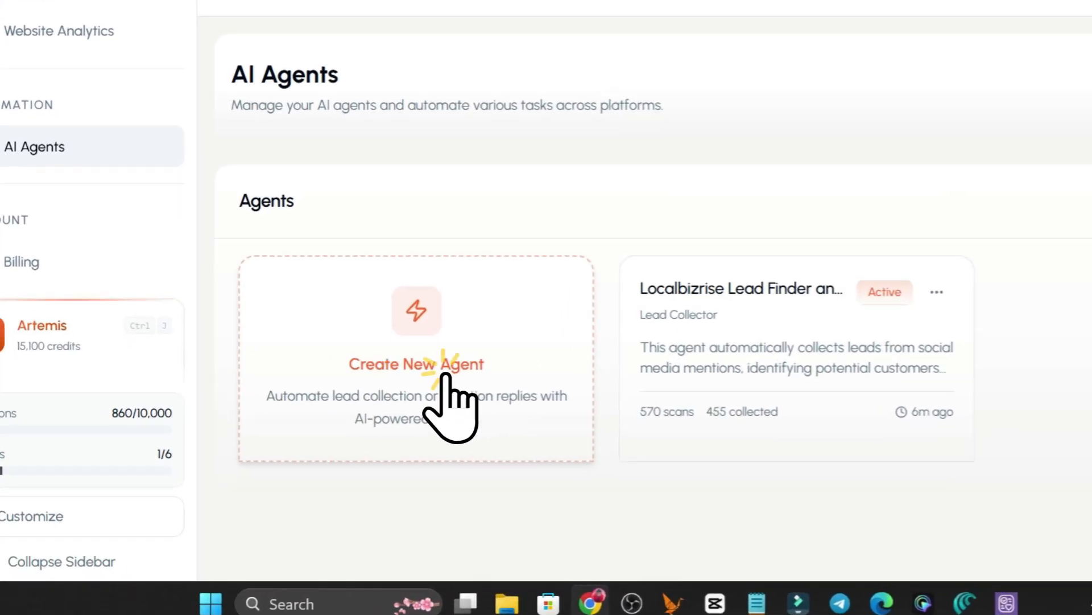
{"action": "left_click", "coordinate": [379, 446]}
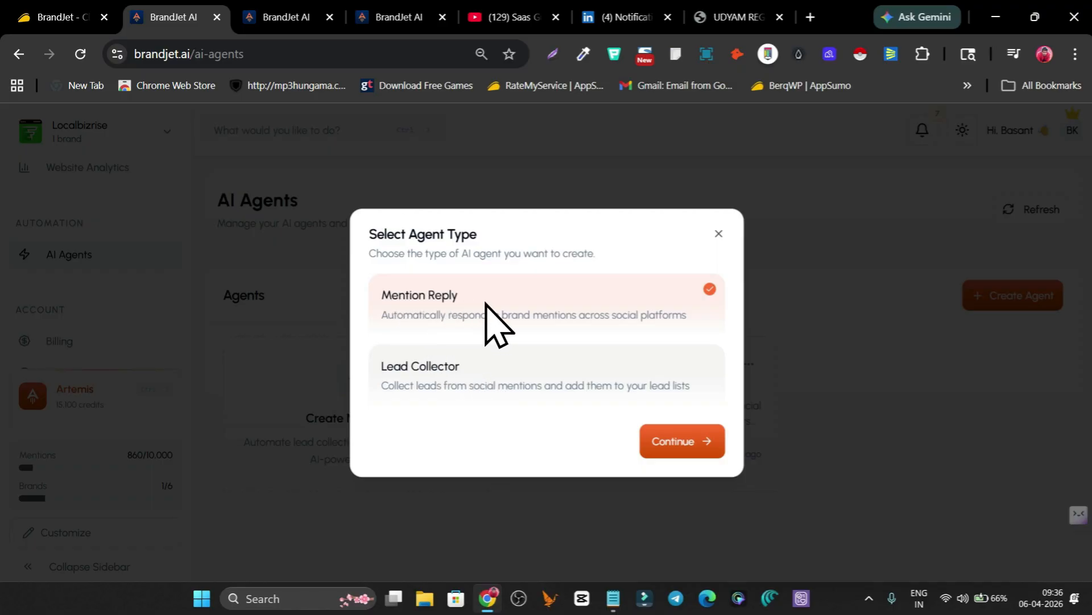
{"action": "left_click", "coordinate": [472, 393]}
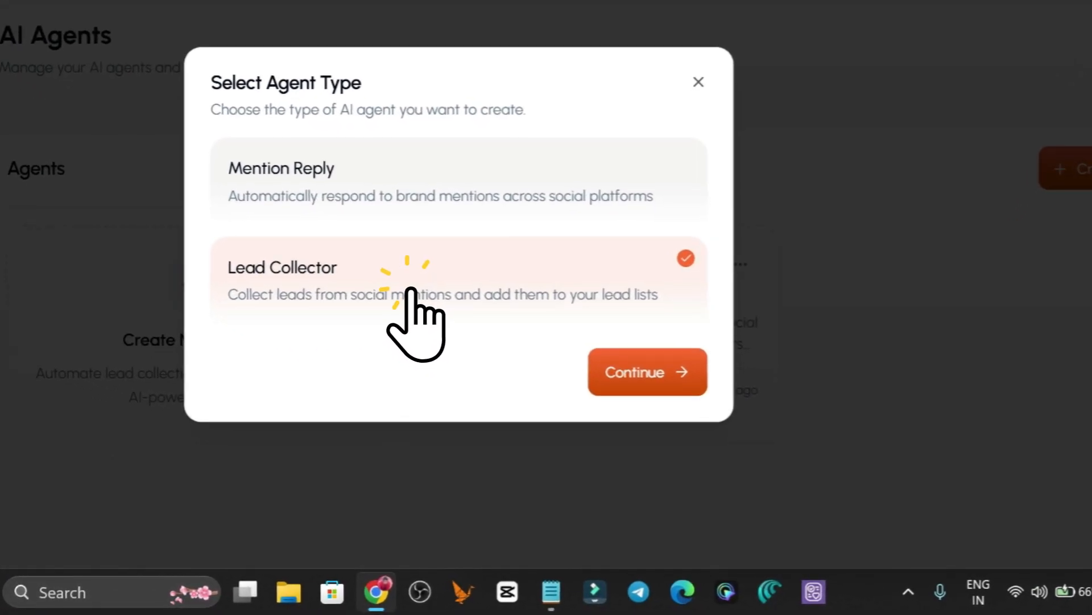
{"action": "left_click", "coordinate": [677, 439]}
- Describe the agent as "this agent is collect leads for my services" and generate its configuration
{"action": "left_click", "coordinate": [344, 245]}
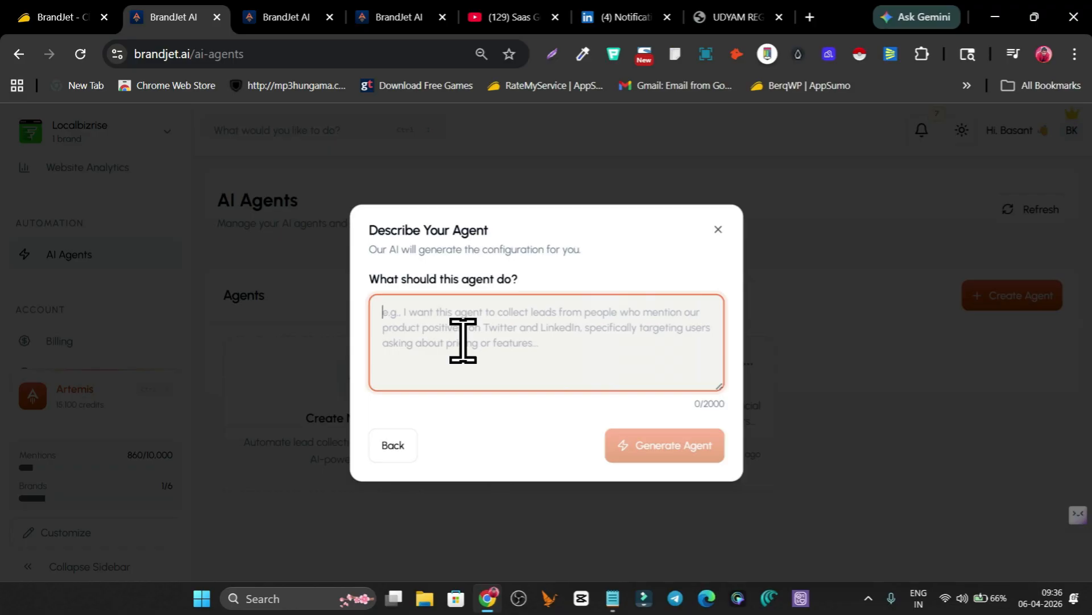
{"action": "type", "text": "this agent is collect leadds"}
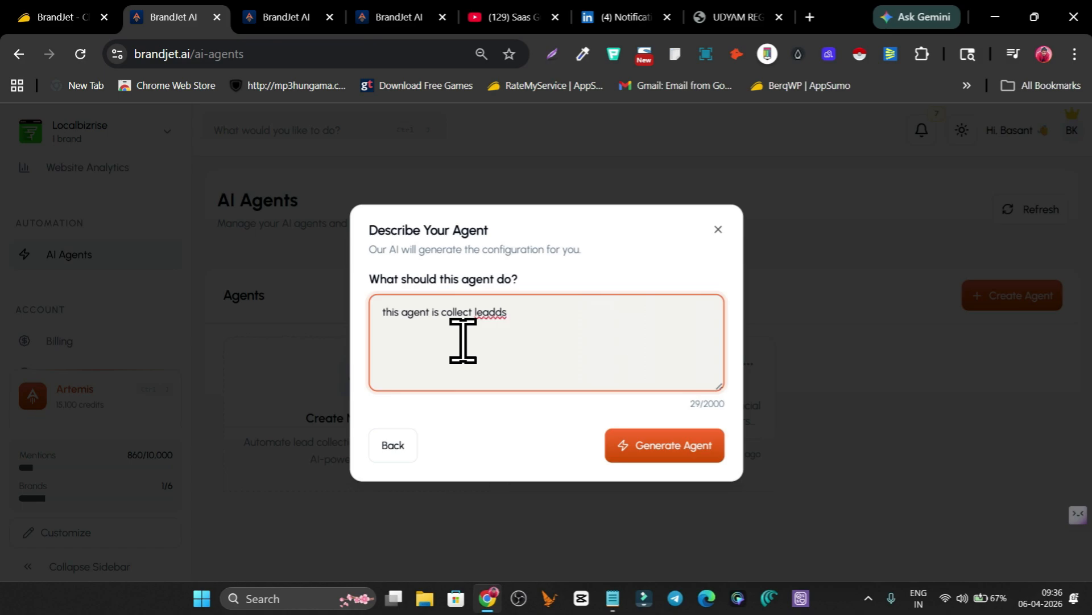
{"action": "key", "text": "BackSpace"}
{"action": "key", "text": "BackSpace"}
{"action": "type", "text": "s for my services"}
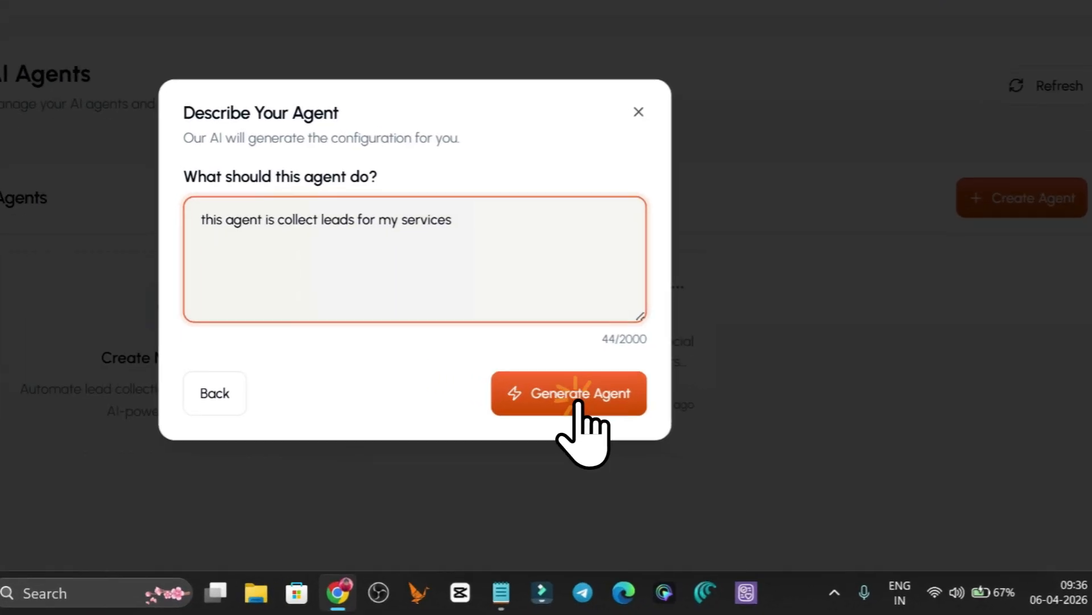
{"action": "left_click", "coordinate": [671, 447]}
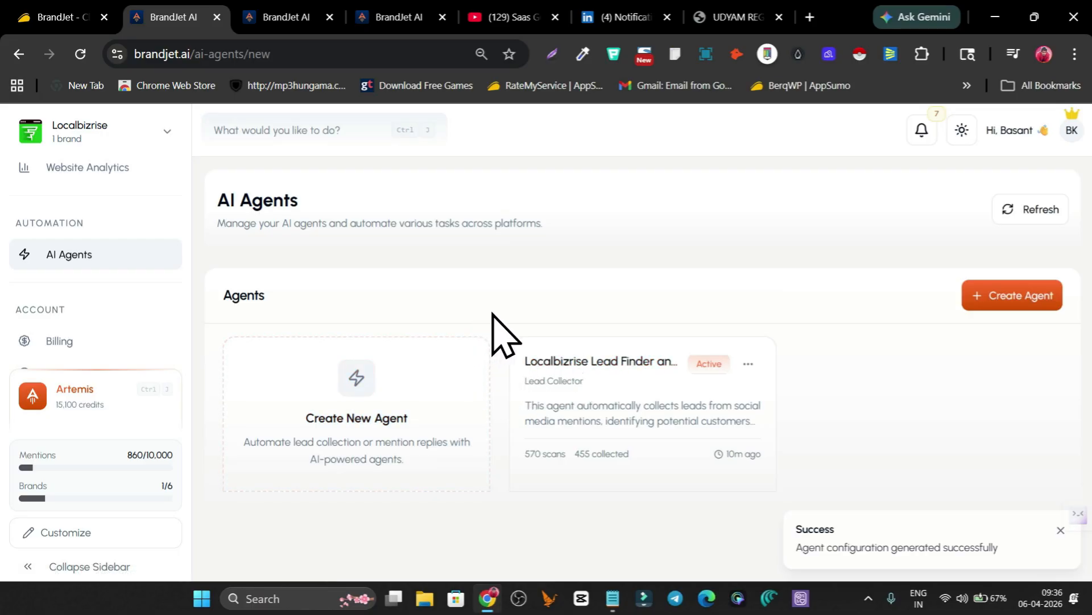
- Review the generated agent name, description and type, and try to create the agent
{"action": "scroll", "coordinate": [494, 315], "scroll_direction": "down", "scroll_amount": 1}
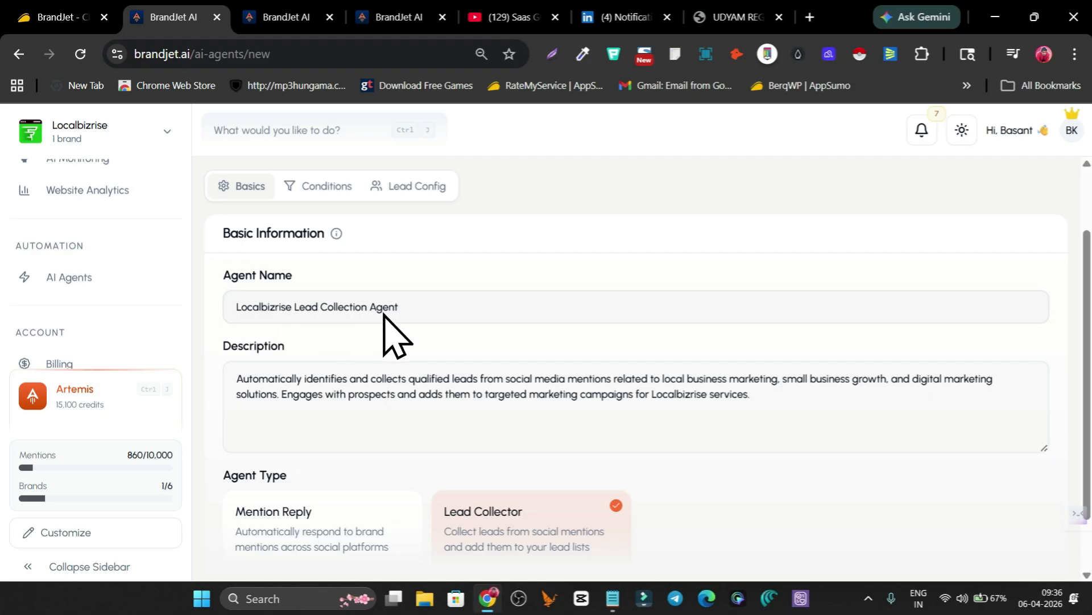
{"action": "scroll", "coordinate": [387, 322], "scroll_direction": "down", "scroll_amount": 1}
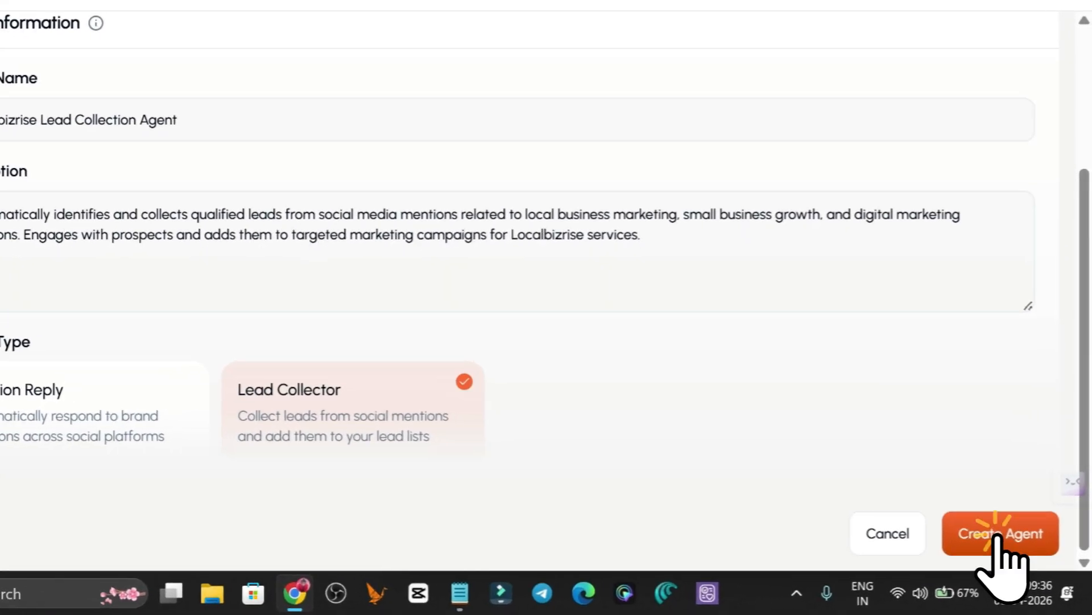
{"action": "left_click", "coordinate": [1019, 554]}
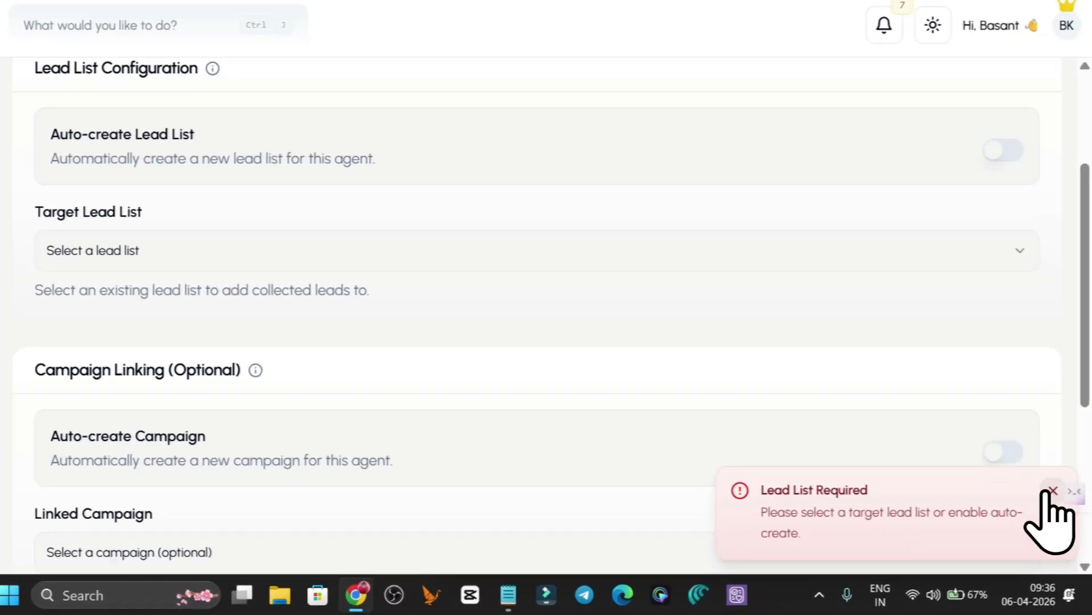
- Dismiss the notification and choose "Onboard - First Prospects" as the target lead list for collected leads
{"action": "left_click", "coordinate": [1060, 511]}
{"action": "left_click", "coordinate": [172, 196]}
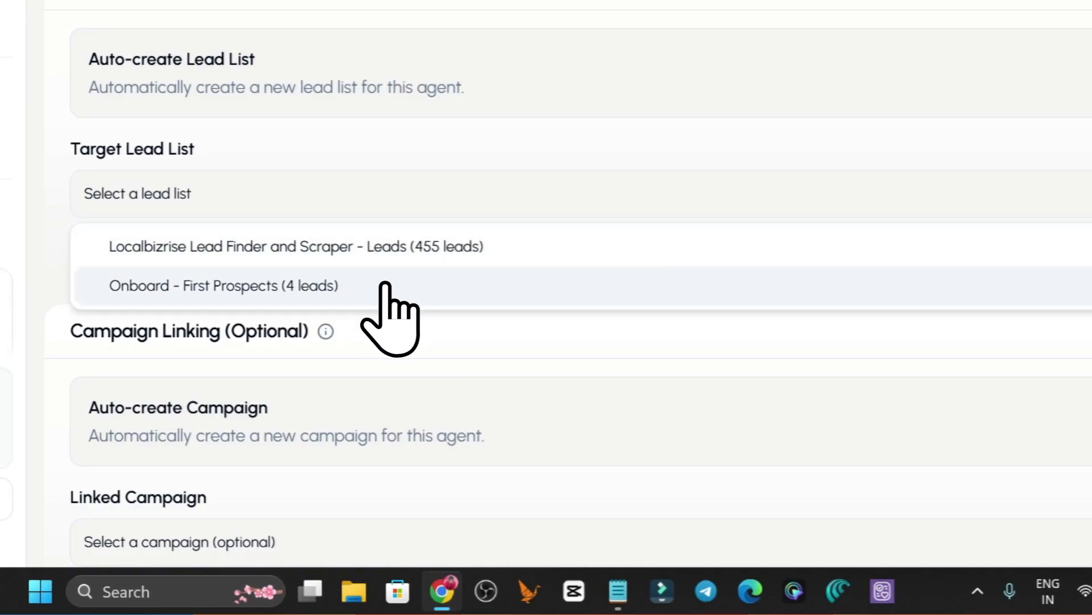
{"action": "left_click", "coordinate": [318, 278]}
{"action": "scroll", "coordinate": [421, 202], "scroll_direction": "down", "scroll_amount": 2}
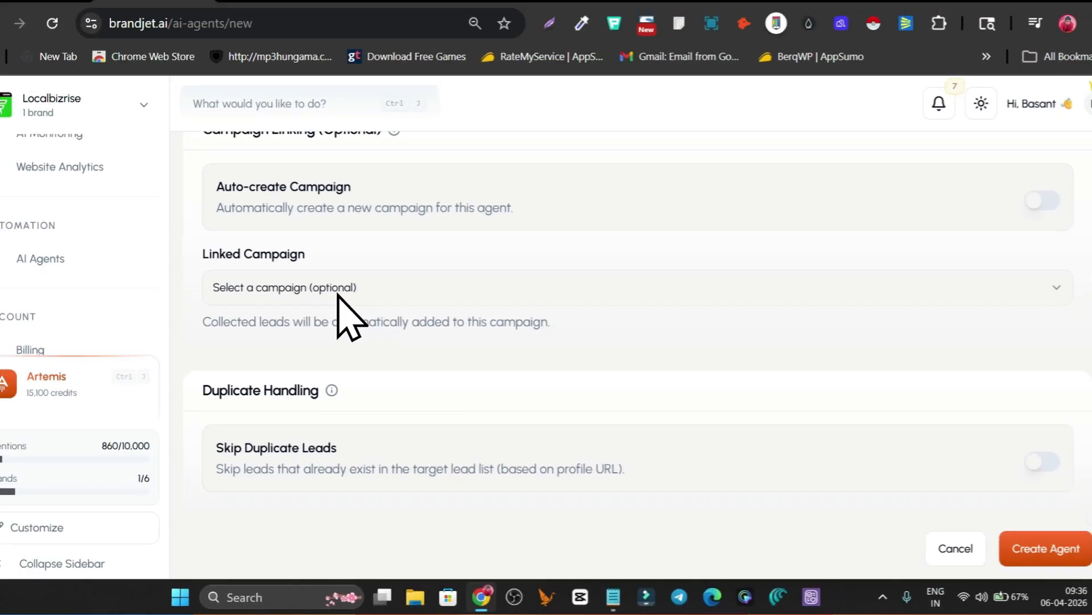
{"action": "scroll", "coordinate": [336, 274], "scroll_direction": "up", "scroll_amount": 2}
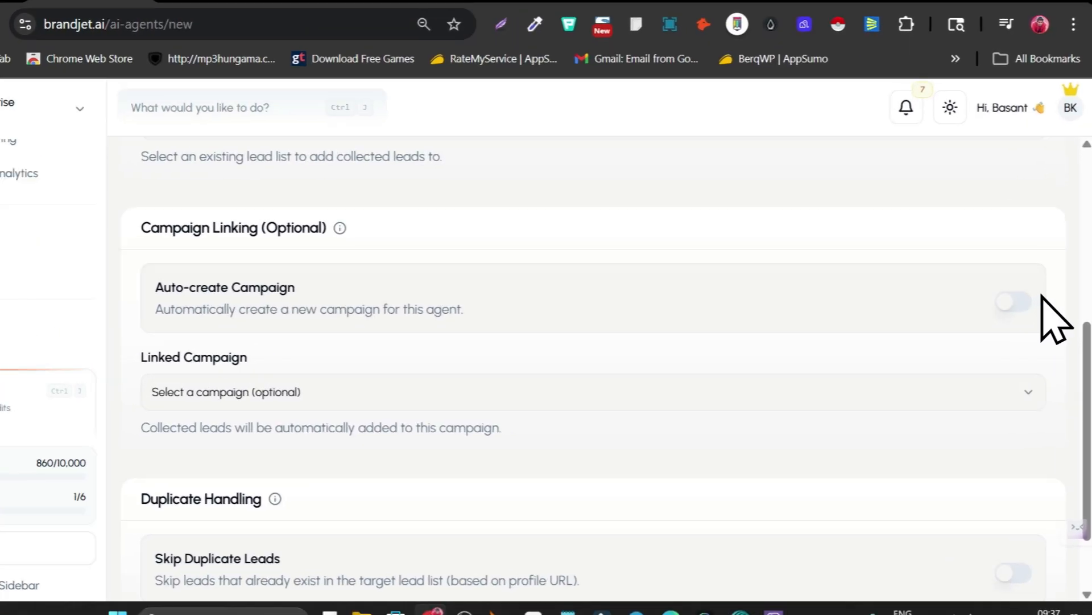
- Enable Auto-create Campaign and Skip Duplicate Leads, and create the agent
{"action": "left_click", "coordinate": [1018, 308]}
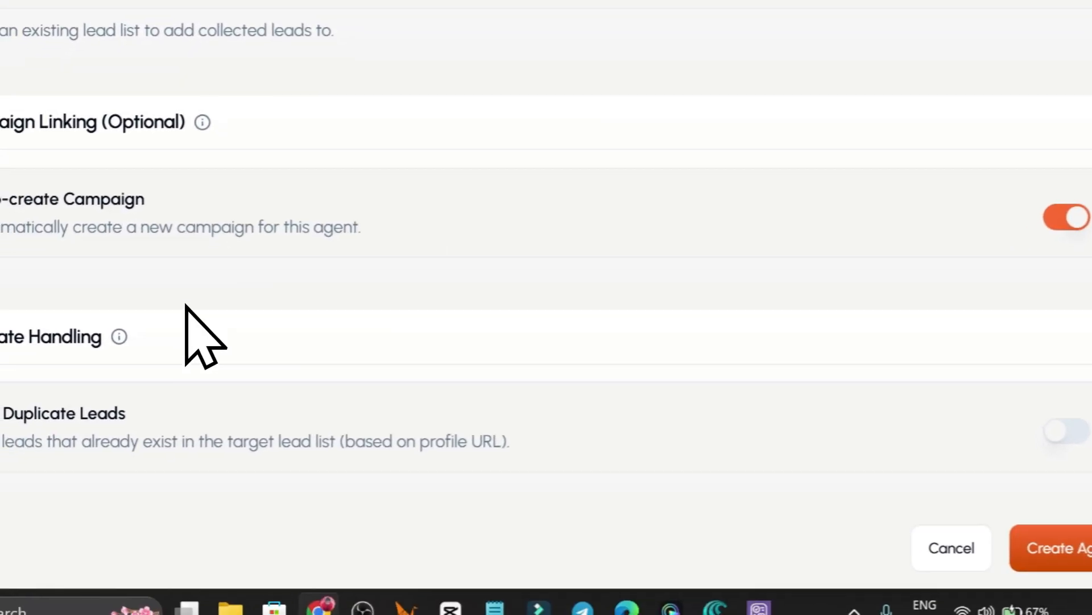
{"action": "left_click", "coordinate": [1065, 431]}
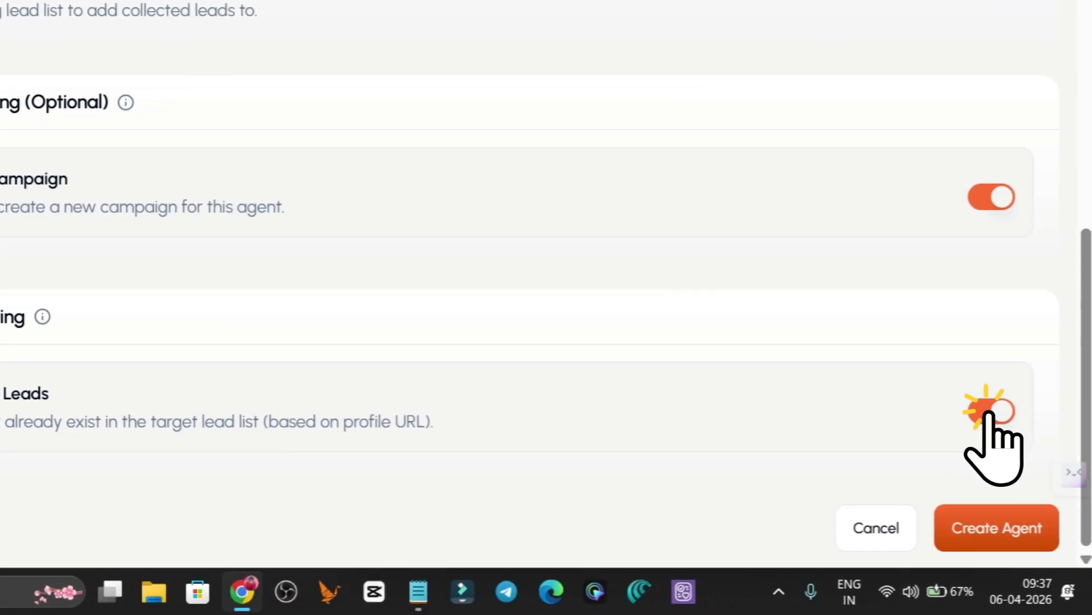
{"action": "left_click", "coordinate": [976, 518]}
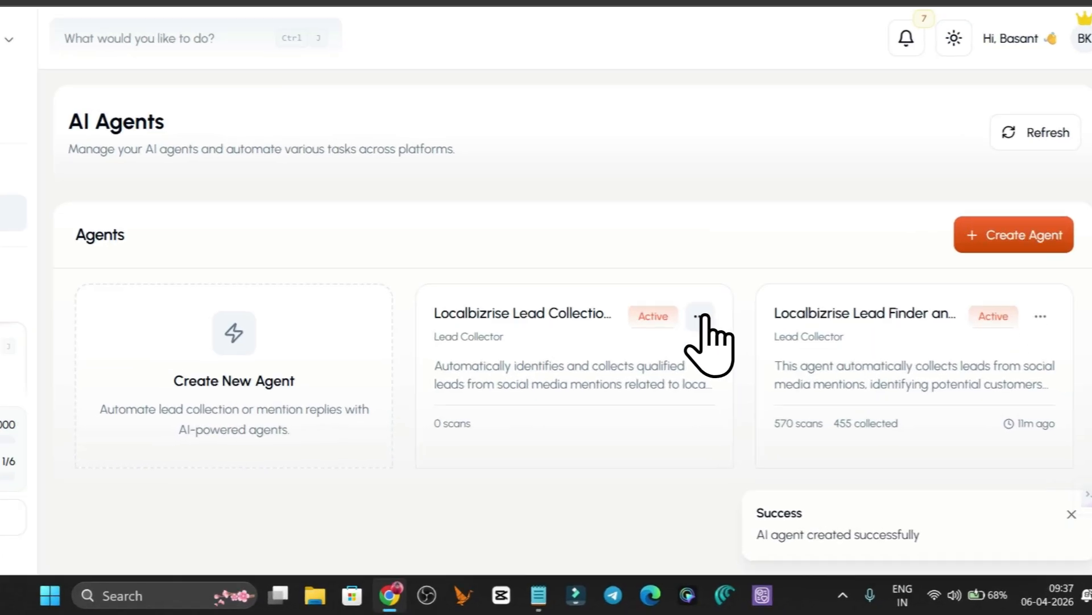
- Open the settings of the new Localbizrise Lead Collection Agent and review its schedule and basic information
{"action": "left_click", "coordinate": [748, 363]}
{"action": "left_click", "coordinate": [559, 341]}
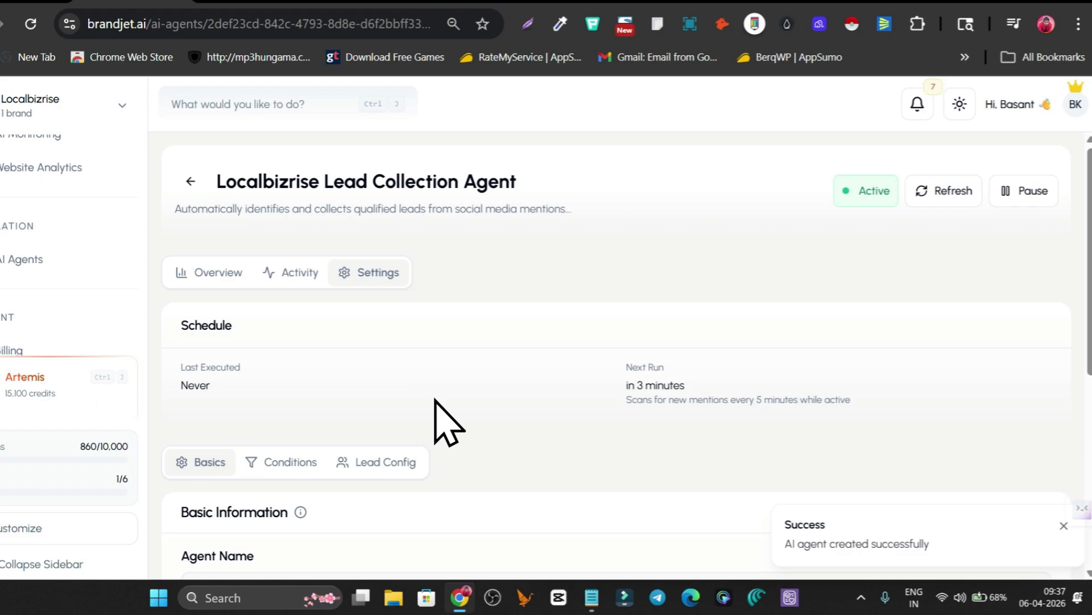
{"action": "scroll", "coordinate": [433, 403], "scroll_direction": "down", "scroll_amount": 3}
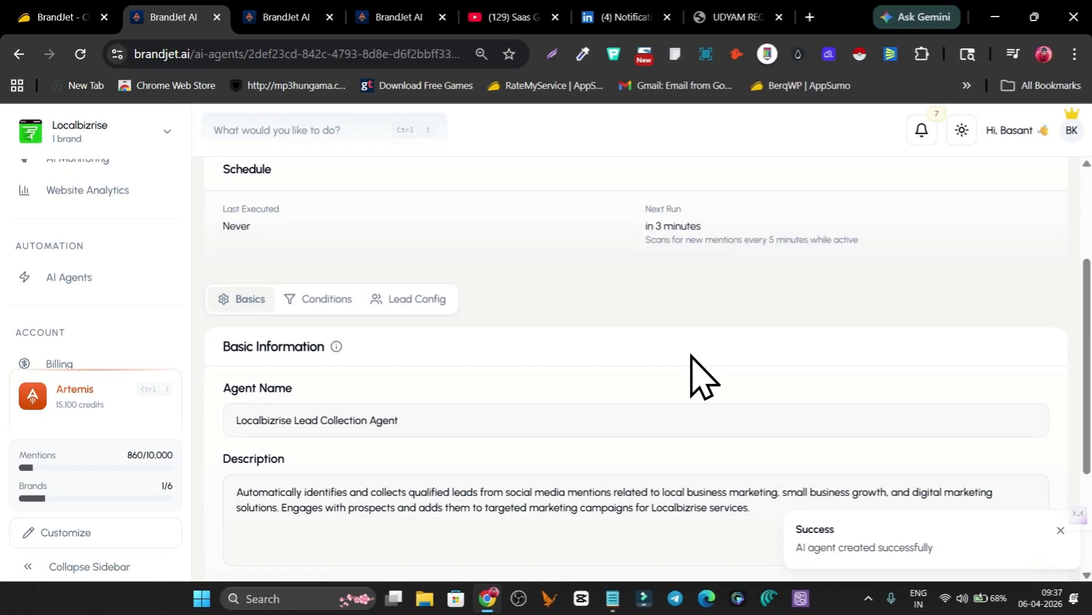
{"action": "scroll", "coordinate": [625, 353], "scroll_direction": "down", "scroll_amount": 3}
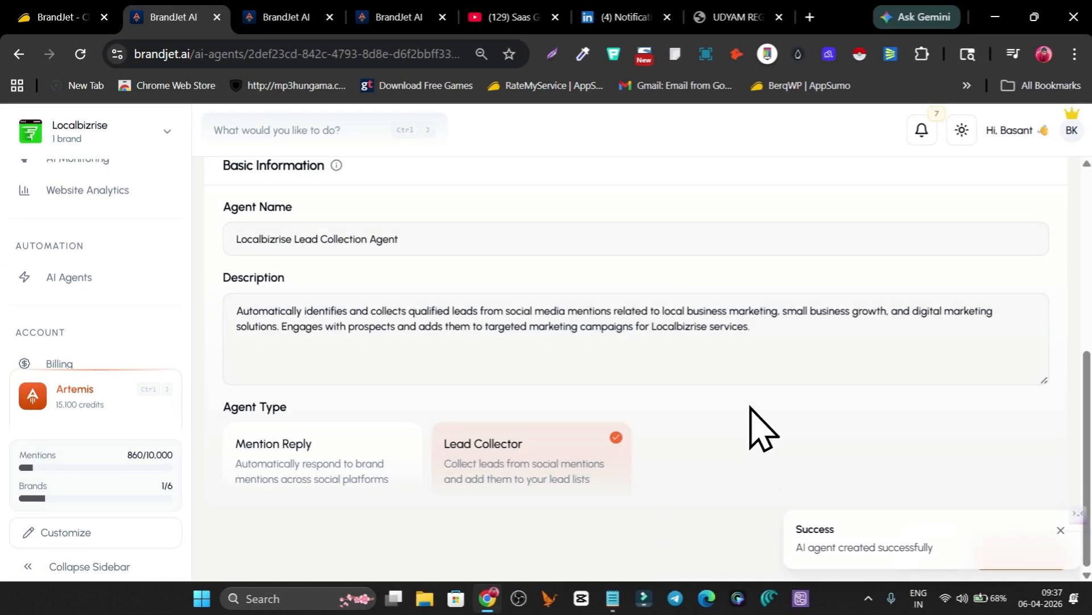
{"action": "scroll", "coordinate": [760, 427], "scroll_direction": "up", "scroll_amount": 5}
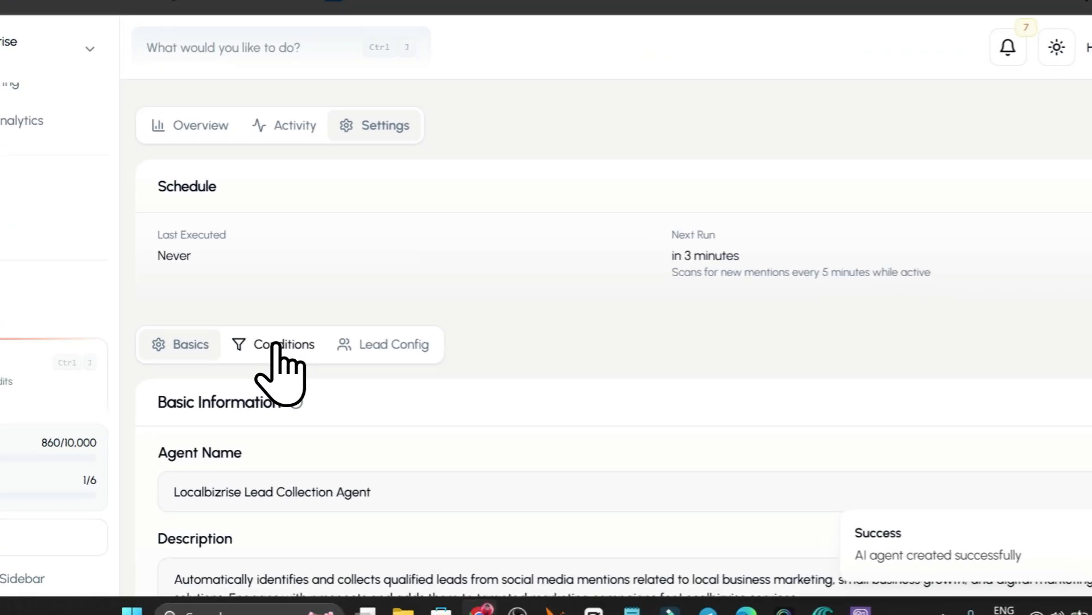
- In the agent's conditions, add YouTube to the monitored platforms and remove Negative from the sentiment filter
{"action": "left_click", "coordinate": [310, 375]}
{"action": "scroll", "coordinate": [399, 335], "scroll_direction": "down", "scroll_amount": 3}
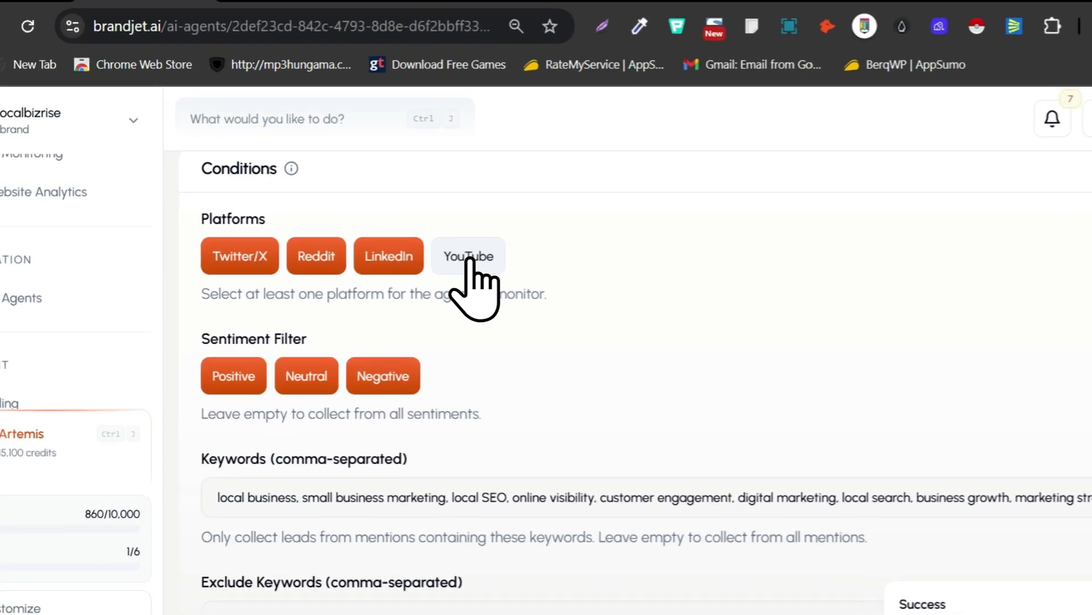
{"action": "left_click", "coordinate": [442, 243]}
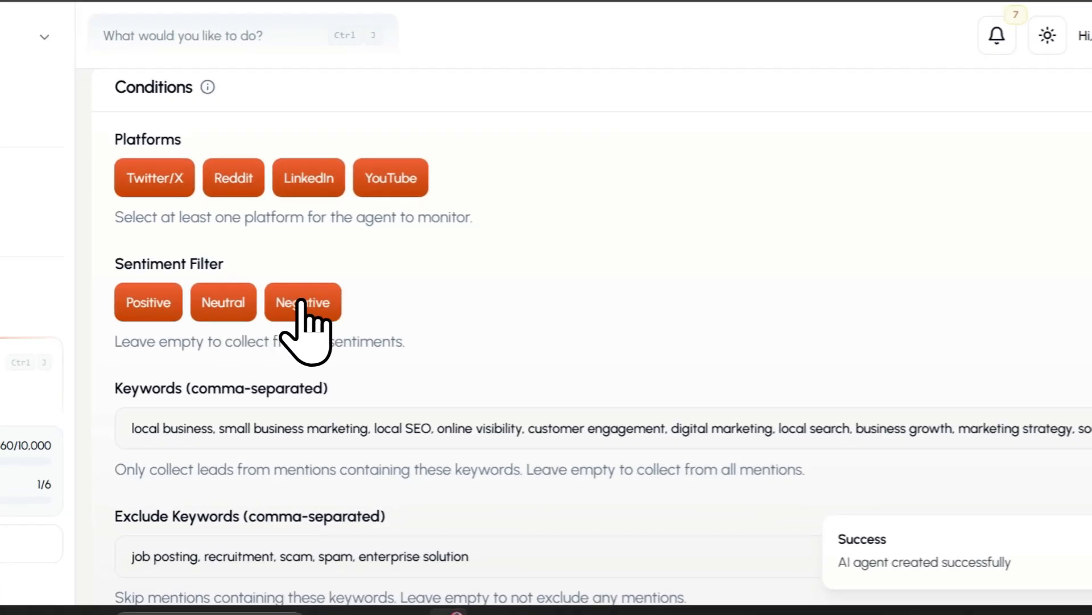
{"action": "left_click", "coordinate": [371, 342]}
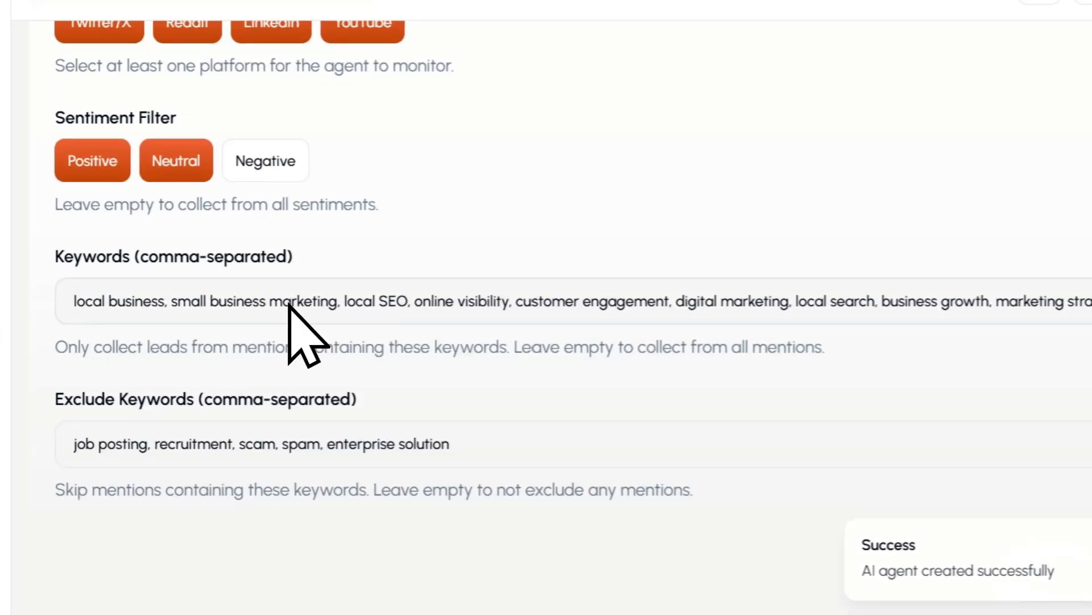
- Clear all keywords from the agent's Keywords condition
{"action": "left_click", "coordinate": [105, 301]}
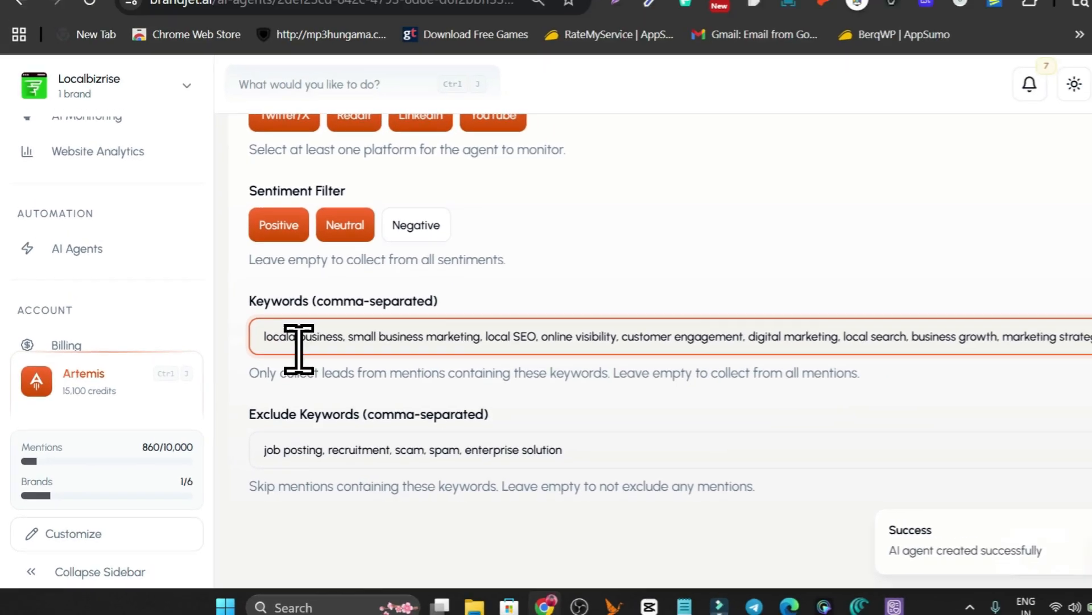
{"action": "key", "text": "ctrl+a"}
{"action": "key", "text": "BackSpace"}
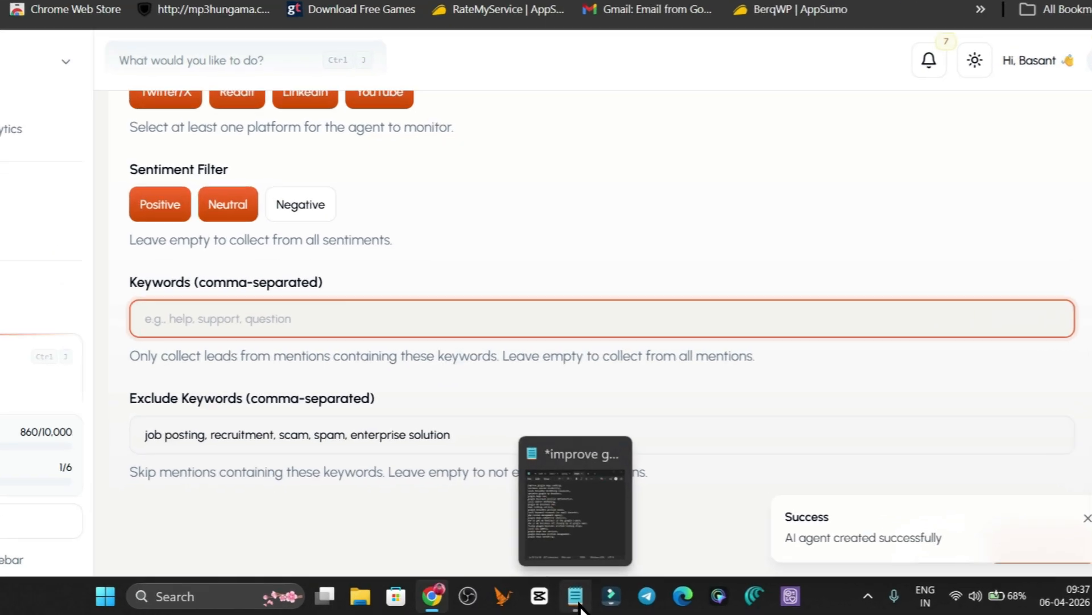
- Switch to Notepad, copy the whole keyword list from "improve google maps ranking" to "google maps marketing", and return to the agent's conditions in Chrome
{"action": "left_click", "coordinate": [613, 597]}
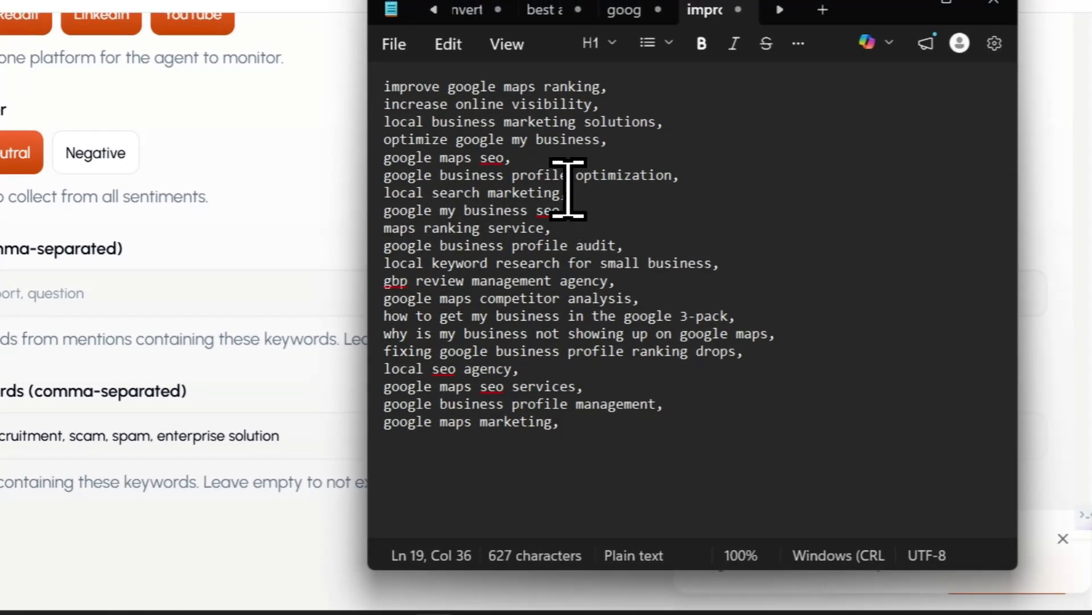
{"action": "left_click", "coordinate": [389, 86]}
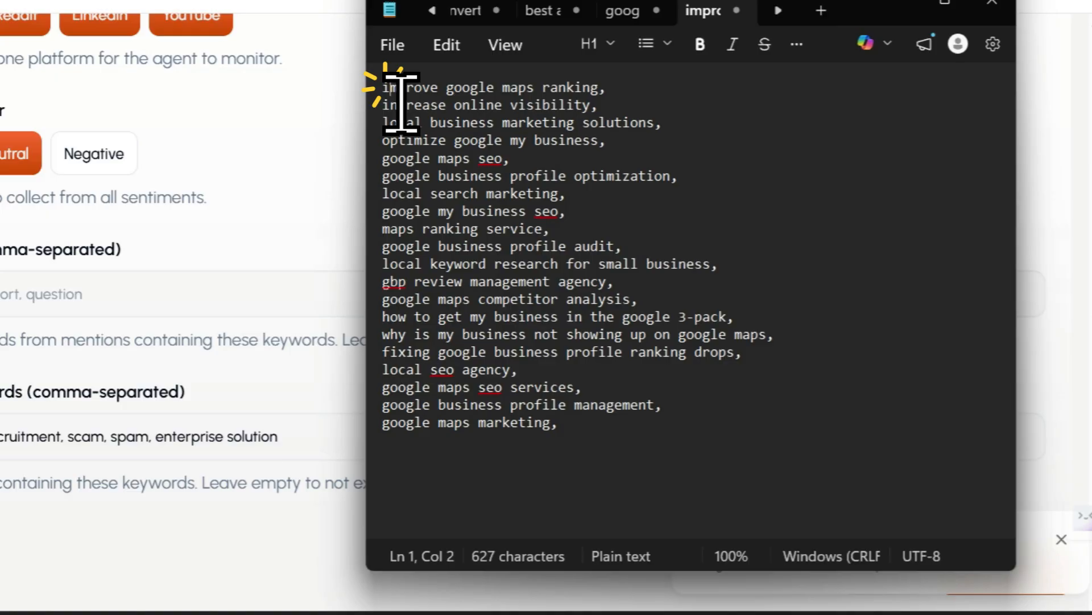
{"action": "left_click_drag", "start_coordinate": [384, 87], "coordinate": [689, 446]}
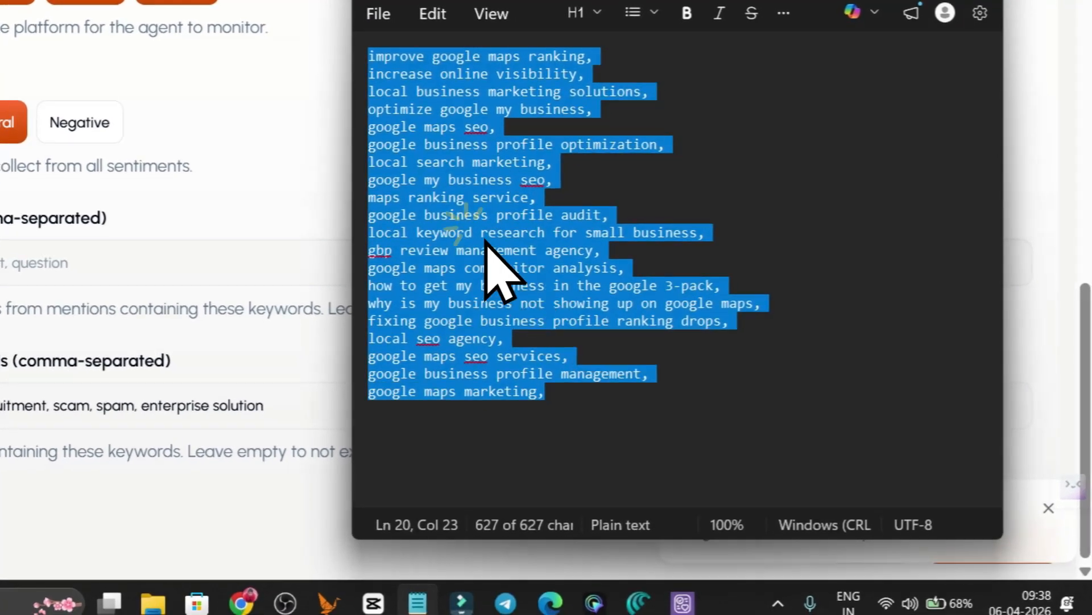
{"action": "right_click", "coordinate": [485, 241]}
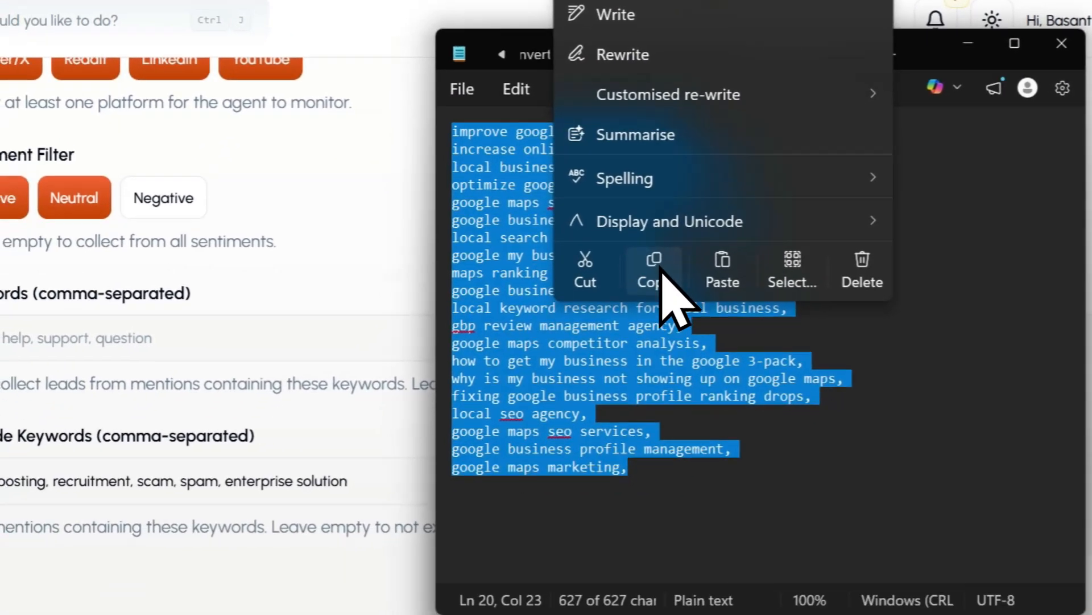
{"action": "left_click", "coordinate": [569, 399]}
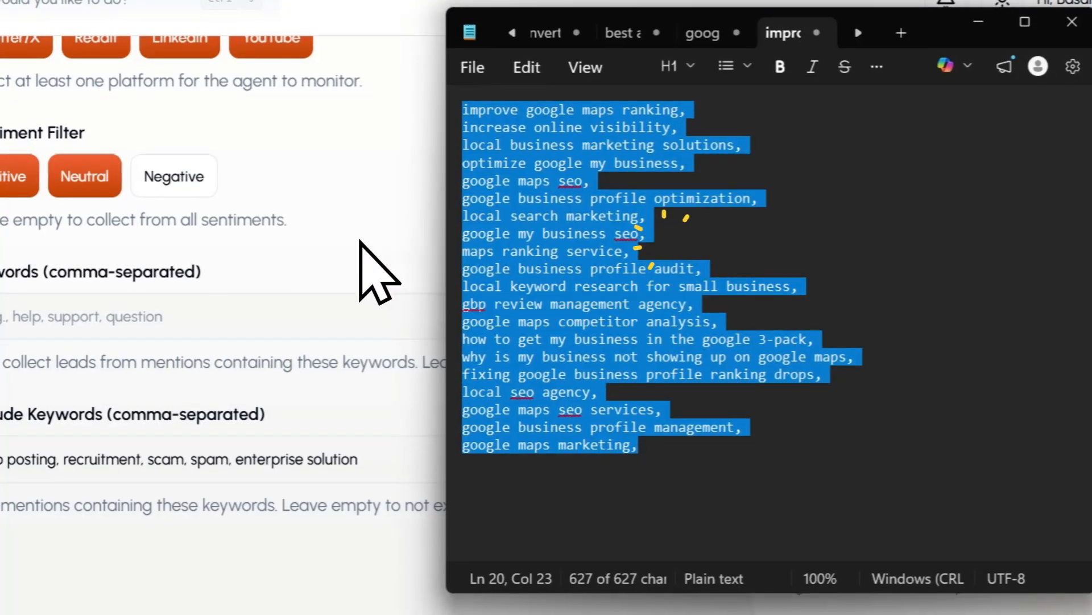
{"action": "left_click", "coordinate": [287, 364]}
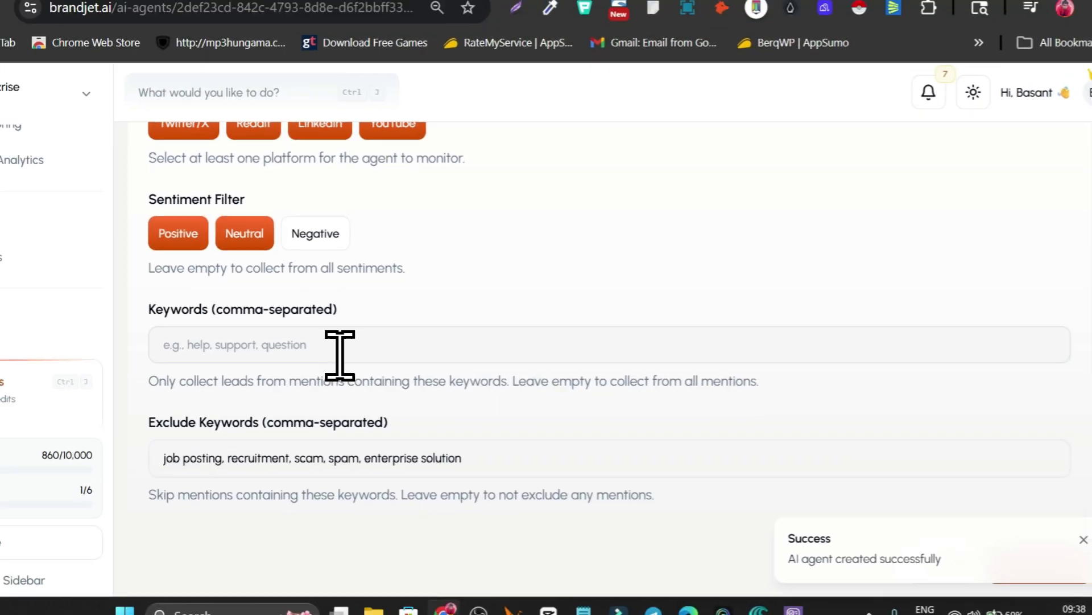
- Paste the copied keyword list into the agent's Keywords condition and save the changes to the agent
{"action": "left_click", "coordinate": [394, 364]}
{"action": "key", "text": "ctrl+v"}
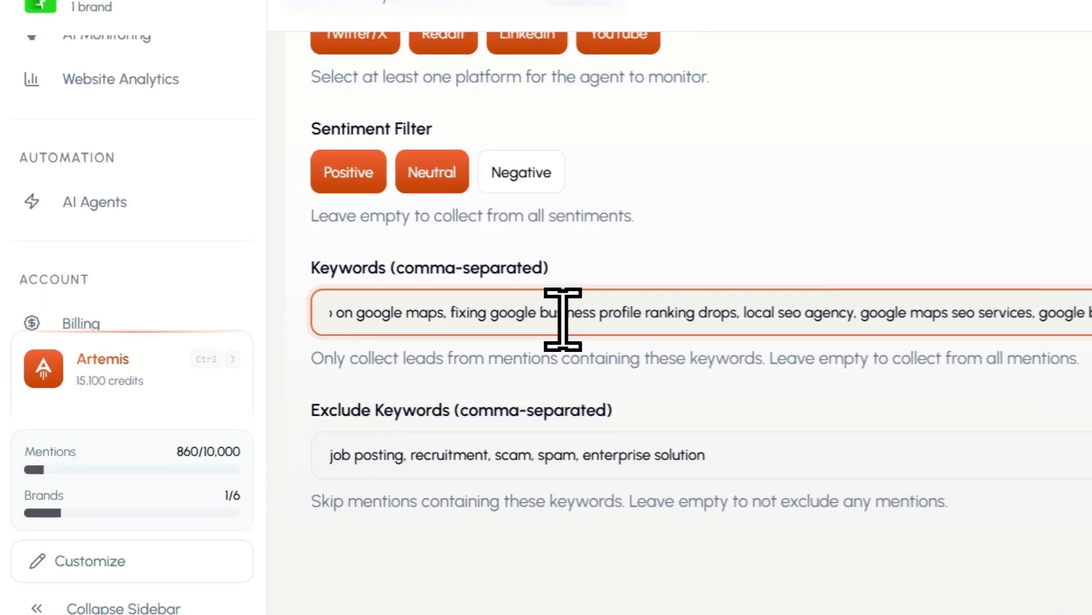
{"action": "key", "text": "ctrl+z"}
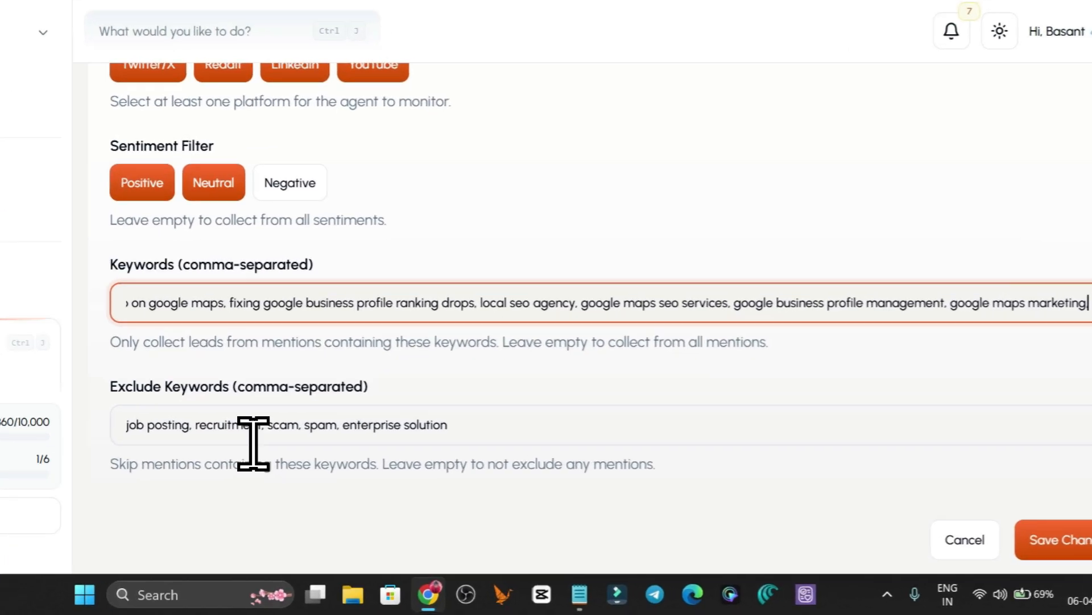
{"action": "left_click", "coordinate": [334, 457]}
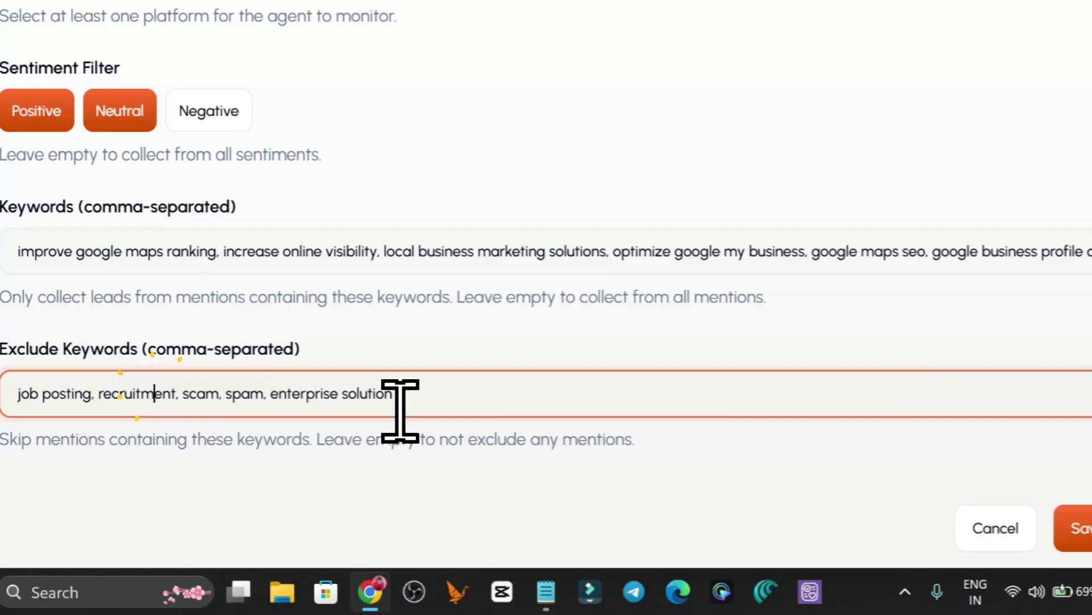
{"action": "left_click", "coordinate": [1001, 518]}
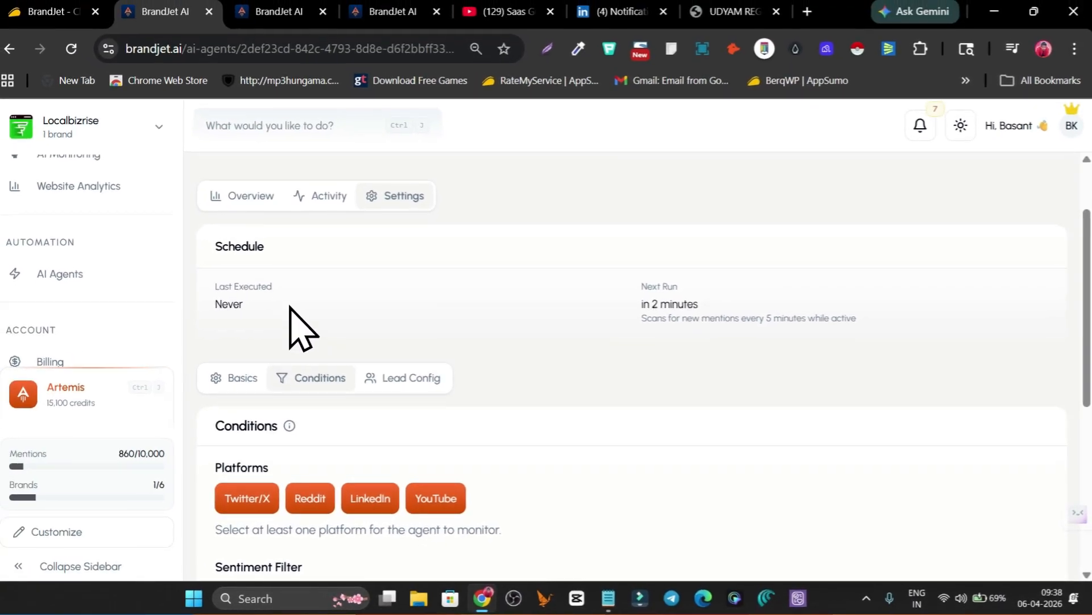
- Review the agent's saved conditions, basic information and lead configuration, including lead list, campaign linking and duplicate handling
{"action": "scroll", "coordinate": [536, 317], "scroll_direction": "down", "scroll_amount": 6}
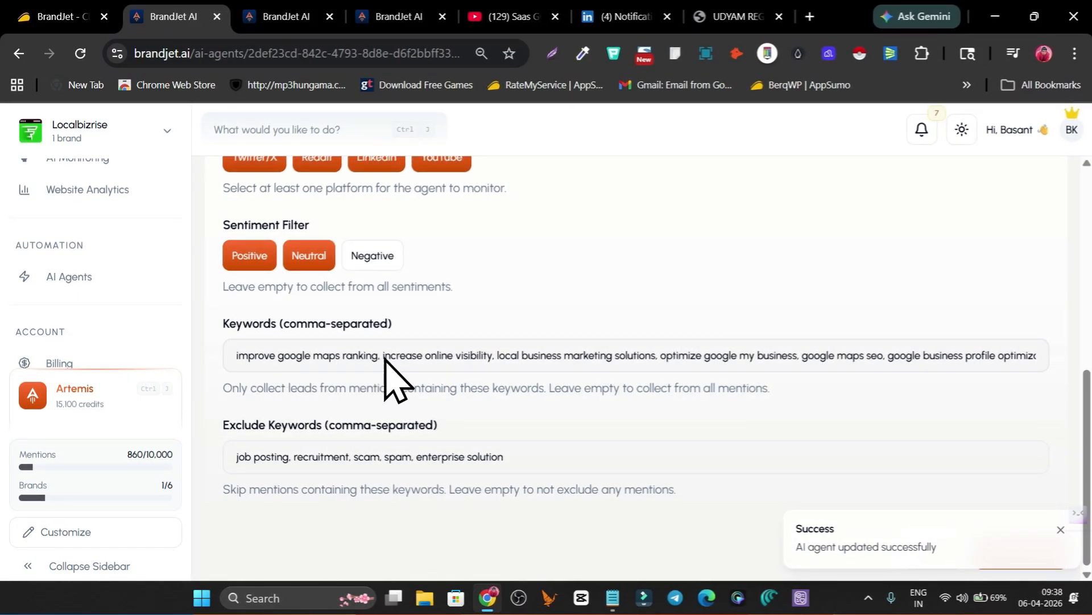
{"action": "scroll", "coordinate": [471, 371], "scroll_direction": "up", "scroll_amount": 3}
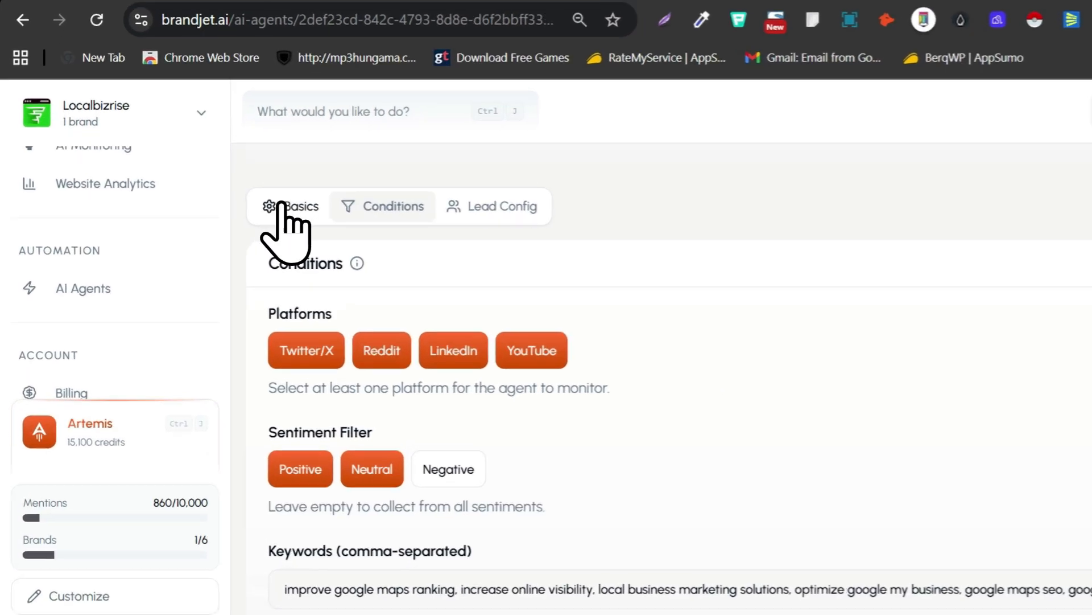
{"action": "left_click", "coordinate": [242, 208]}
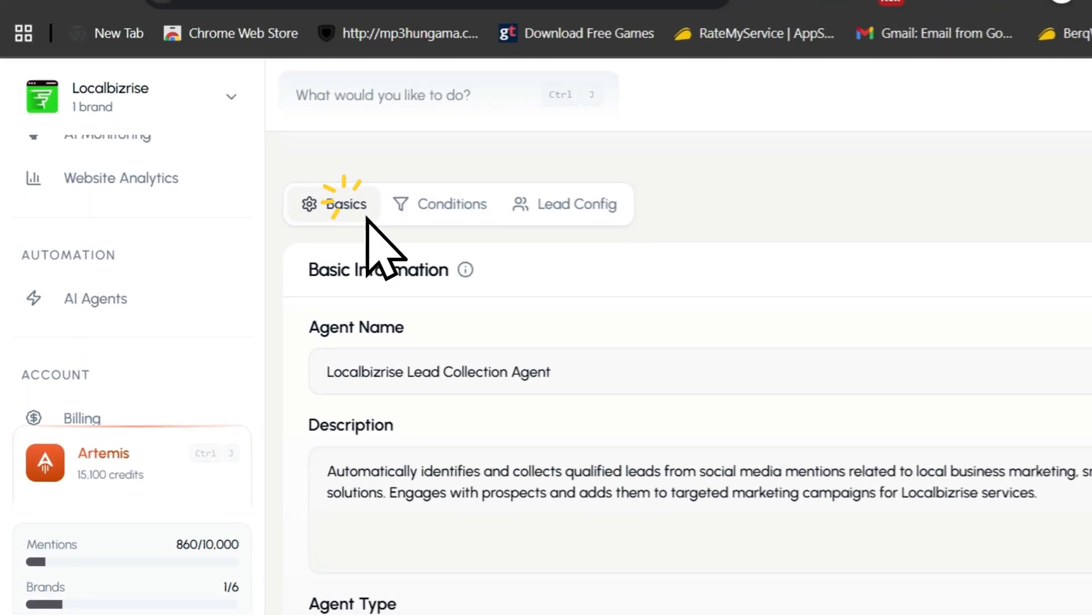
{"action": "left_click", "coordinate": [419, 208]}
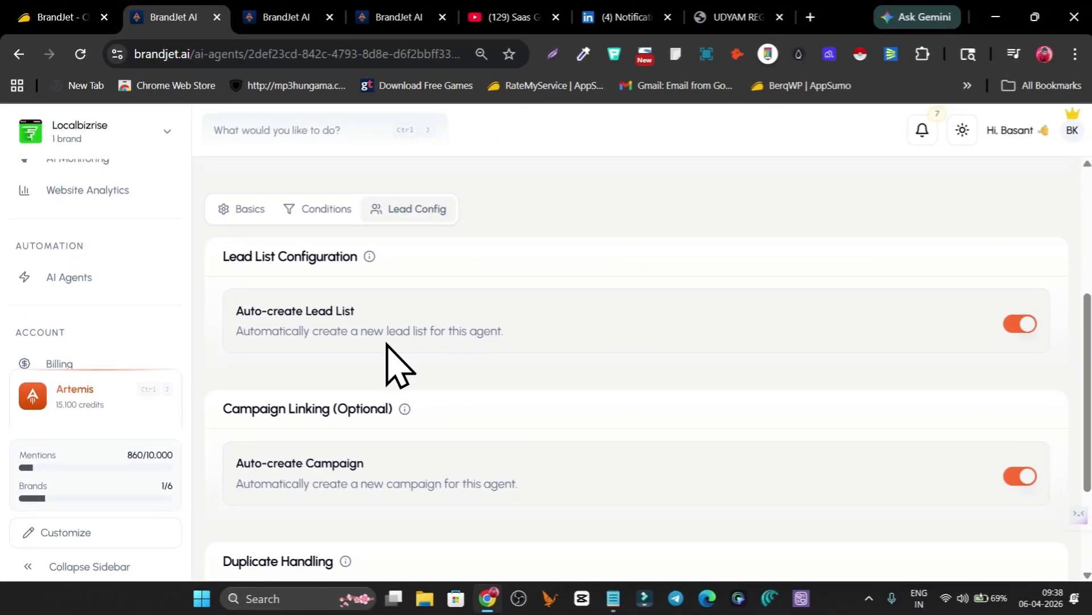
{"action": "scroll", "coordinate": [327, 324], "scroll_direction": "down", "scroll_amount": 3}
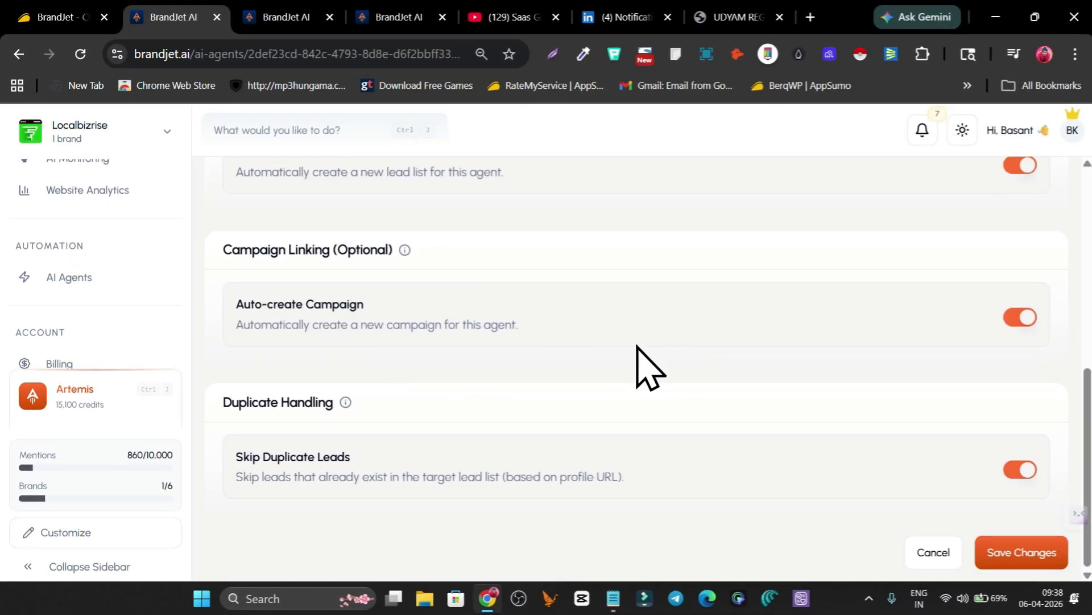
{"action": "scroll", "coordinate": [395, 463], "scroll_direction": "up", "scroll_amount": 5}
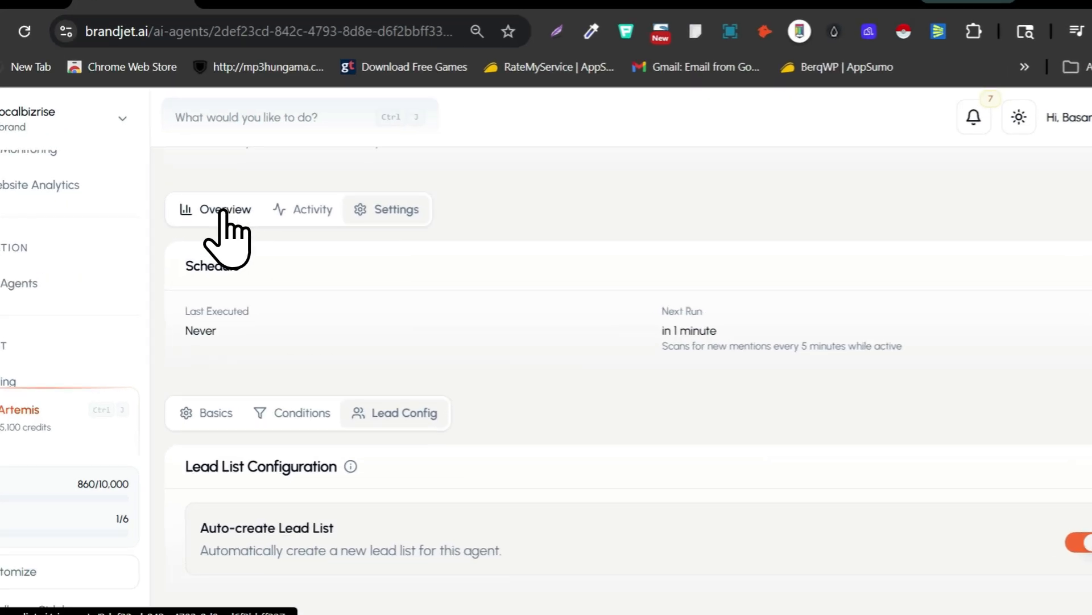
- Open the agent's overview and examine its scan statistics, lead collection configuration and conditions
{"action": "left_click", "coordinate": [251, 216]}
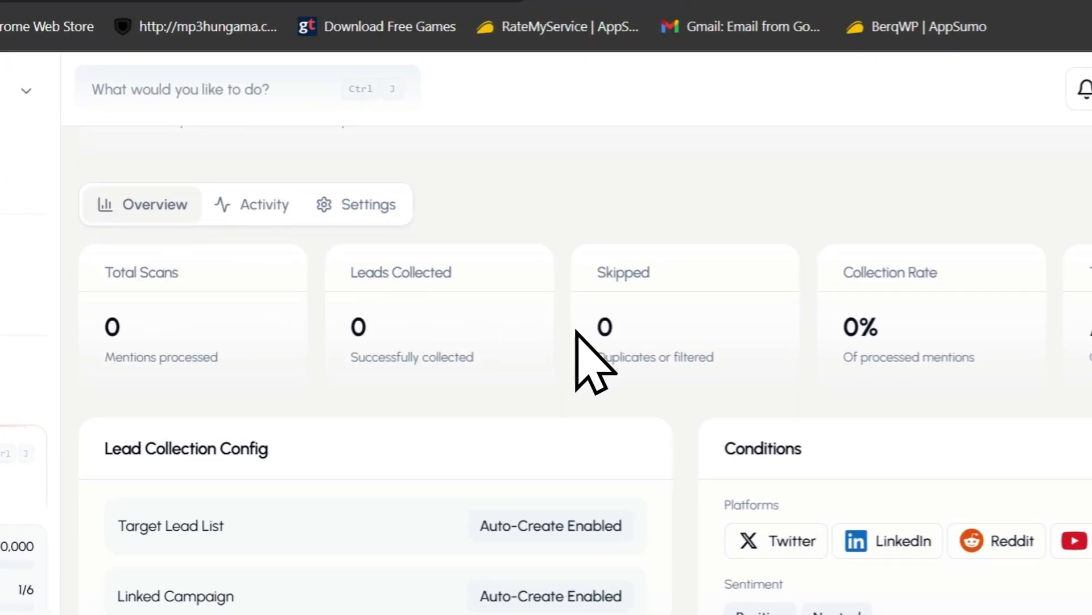
{"action": "scroll", "coordinate": [711, 336], "scroll_direction": "up", "scroll_amount": 2}
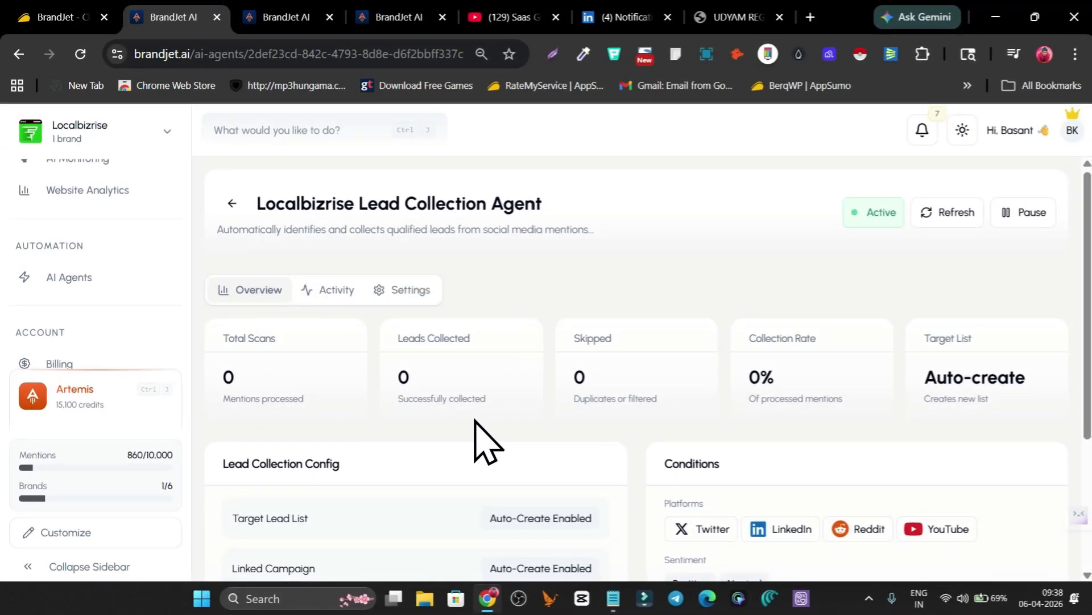
{"action": "scroll", "coordinate": [664, 419], "scroll_direction": "down", "scroll_amount": 3}
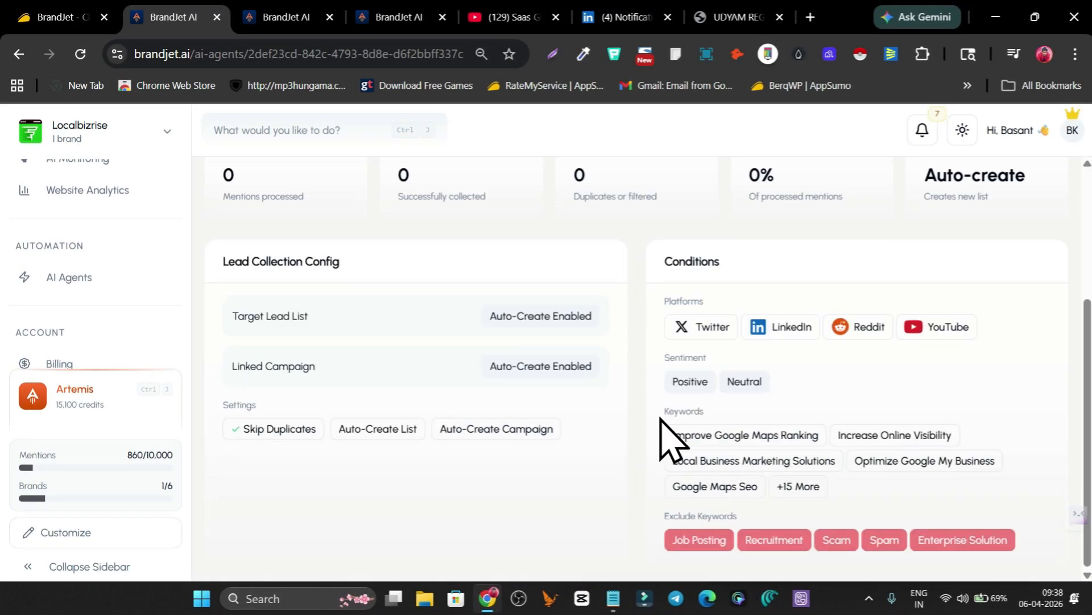
{"action": "scroll", "coordinate": [625, 455], "scroll_direction": "up", "scroll_amount": 3}
{"action": "scroll", "coordinate": [634, 483], "scroll_direction": "down", "scroll_amount": 3}
{"action": "scroll", "coordinate": [641, 450], "scroll_direction": "up", "scroll_amount": 3}
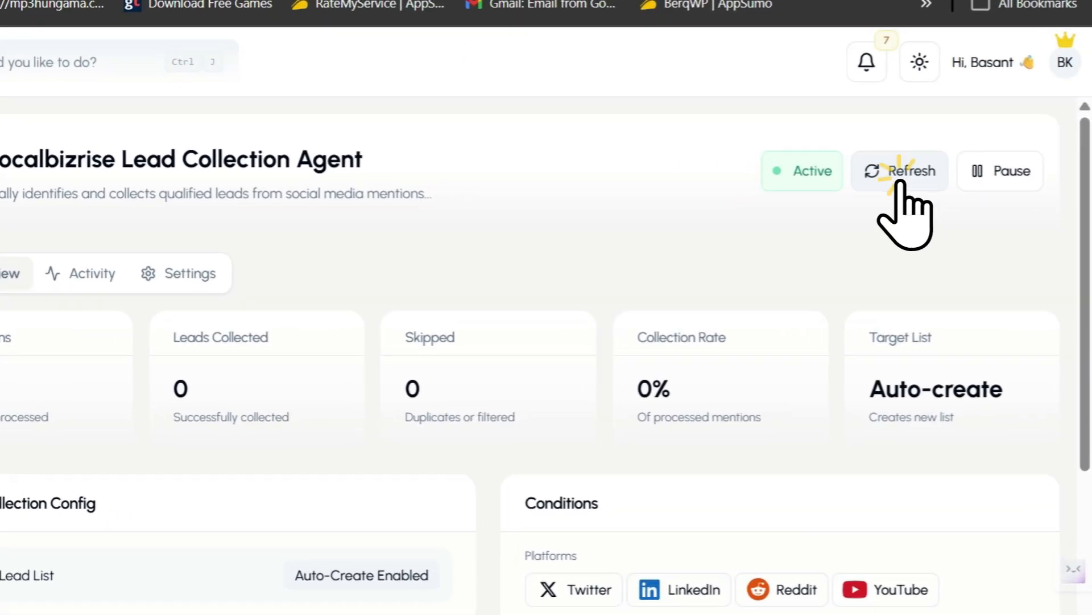
- Refresh the agent's overview and check its total scans, leads collected and conditions
{"action": "left_click", "coordinate": [946, 212]}
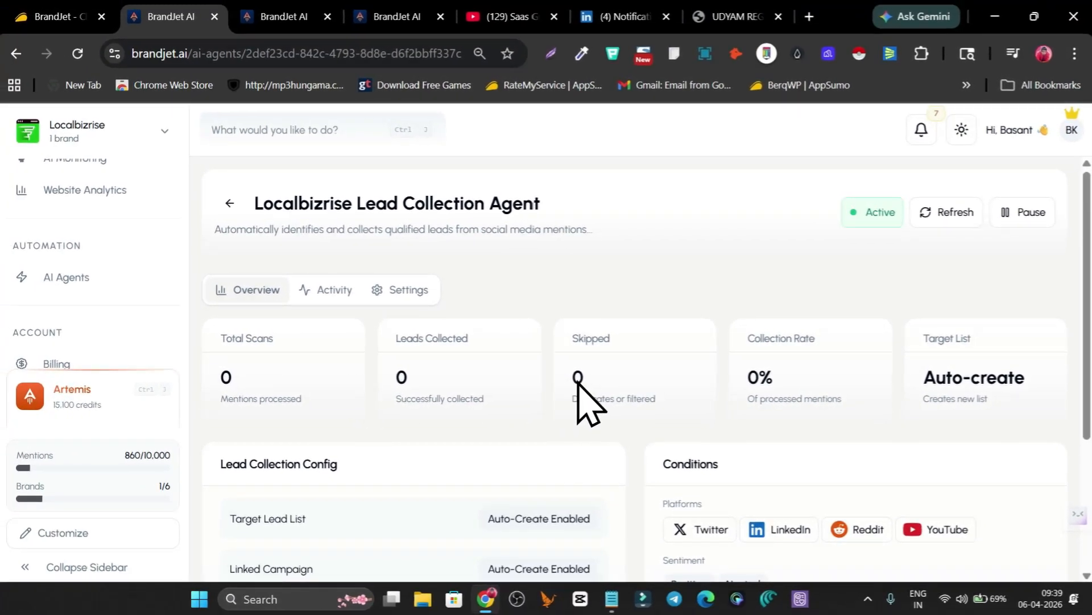
{"action": "scroll", "coordinate": [646, 393], "scroll_direction": "down", "scroll_amount": 3}
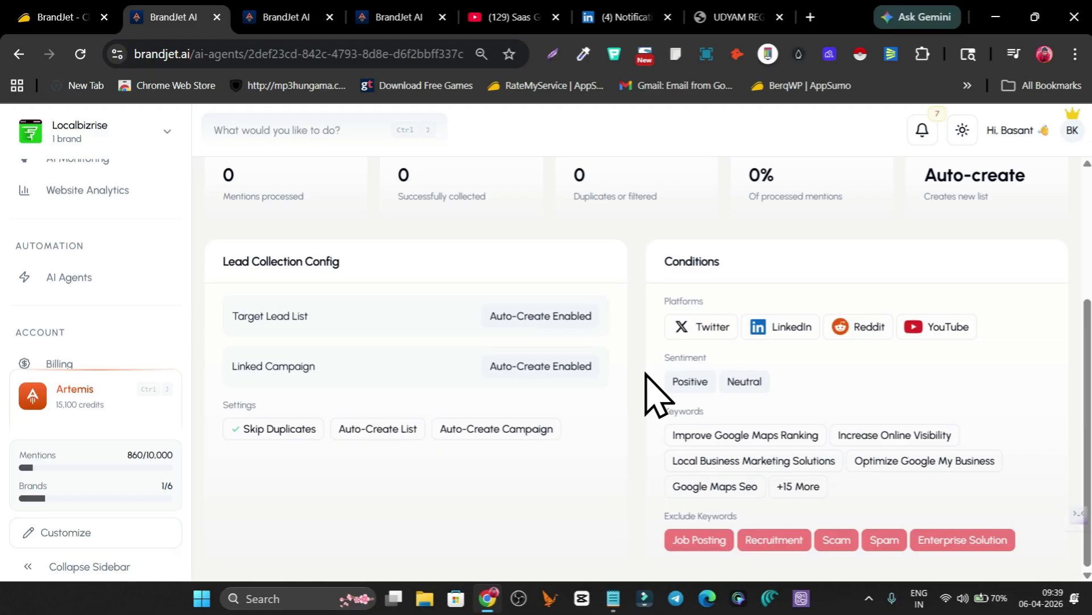
{"action": "scroll", "coordinate": [646, 376], "scroll_direction": "up", "scroll_amount": 3}
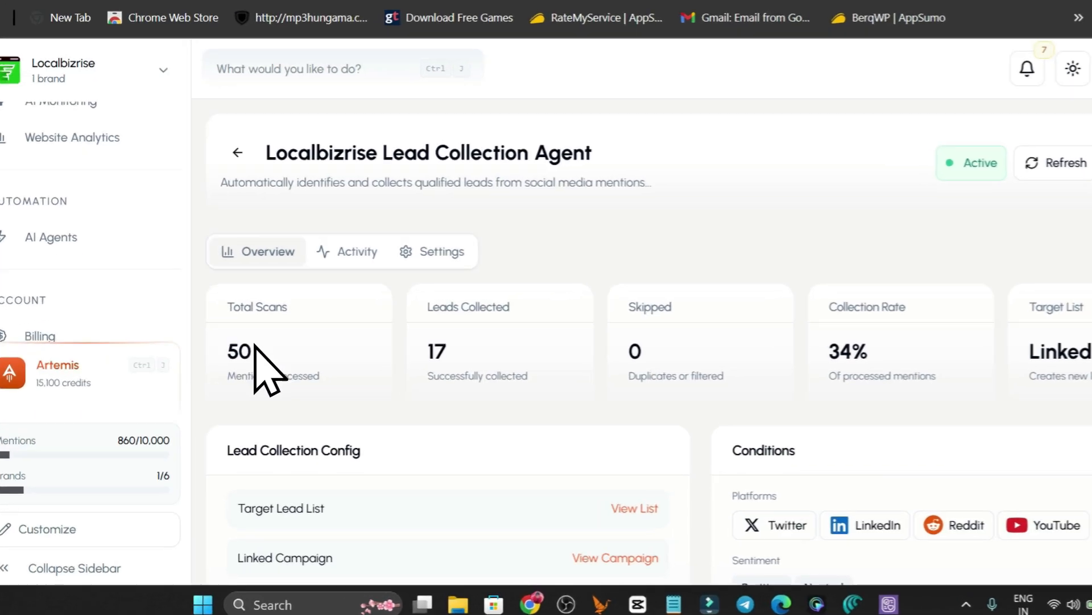
{"action": "double_click", "coordinate": [234, 377]}
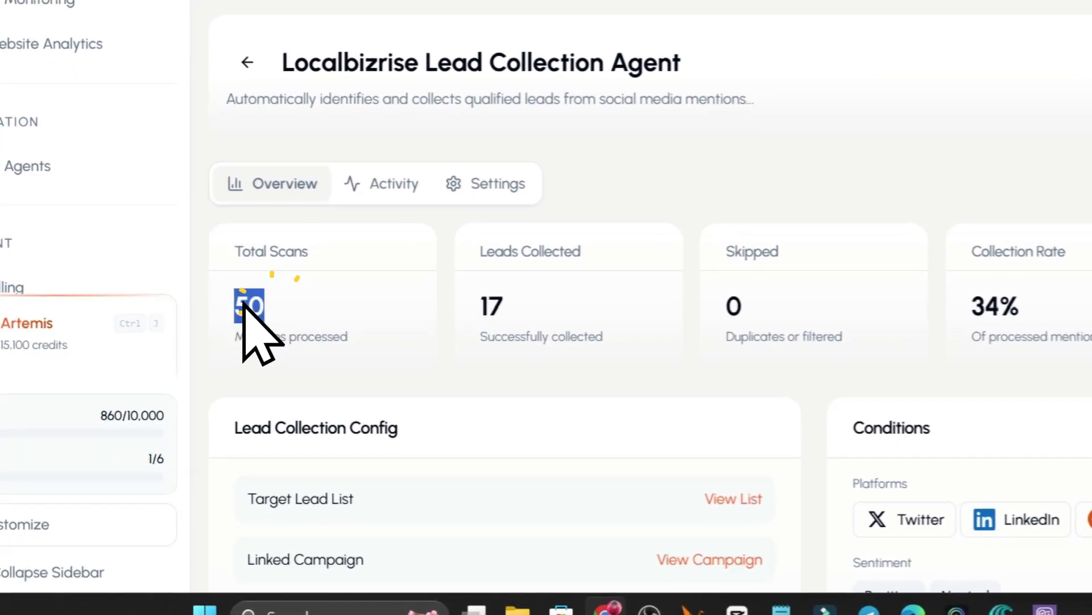
{"action": "double_click", "coordinate": [499, 308]}
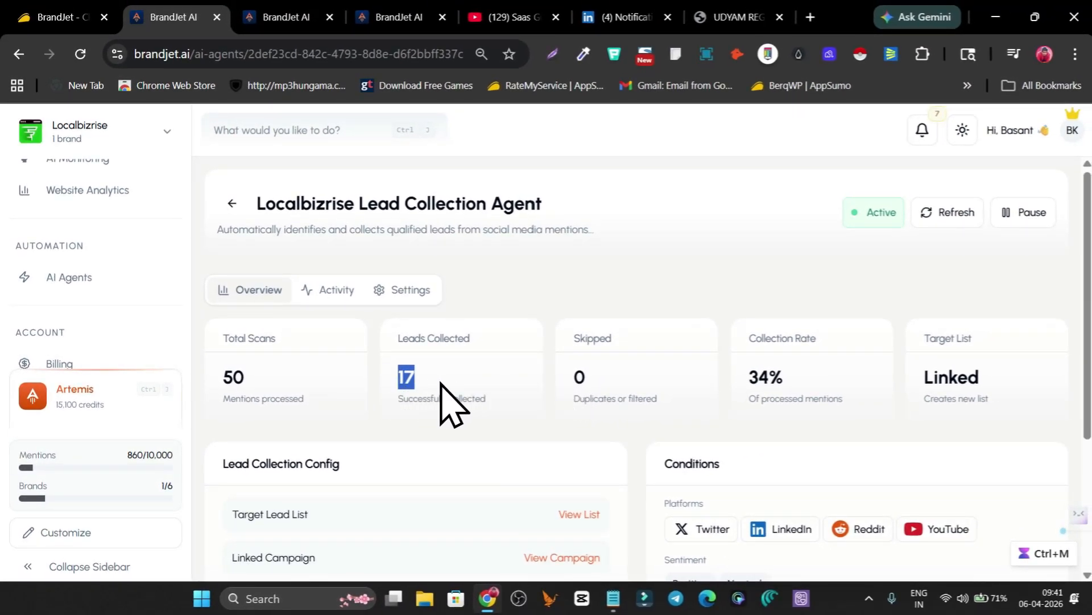
{"action": "scroll", "coordinate": [581, 385], "scroll_direction": "down", "scroll_amount": 3}
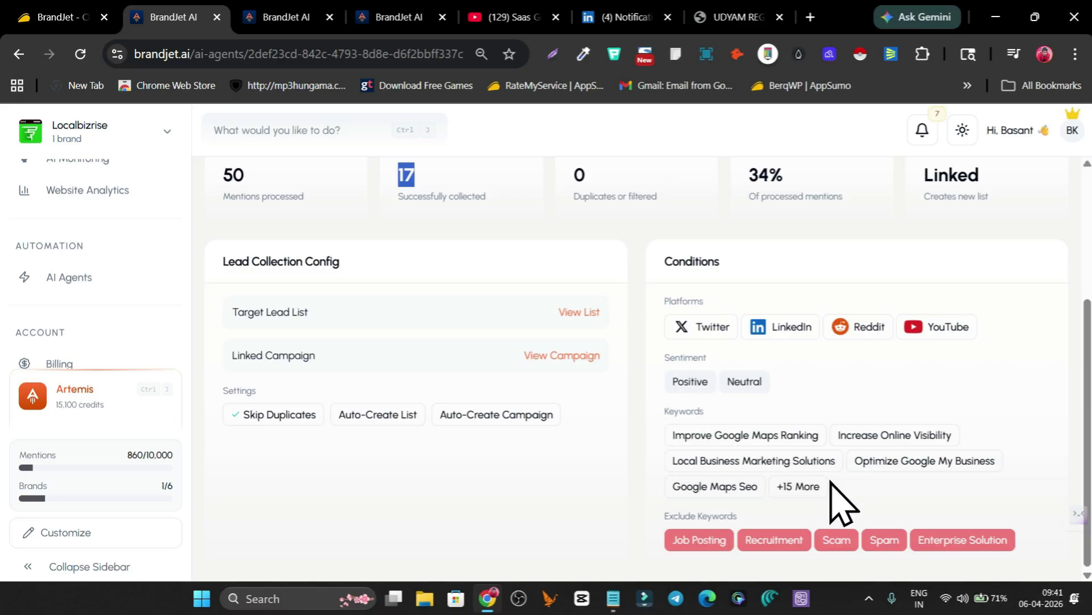
{"action": "scroll", "coordinate": [788, 464], "scroll_direction": "up", "scroll_amount": 3}
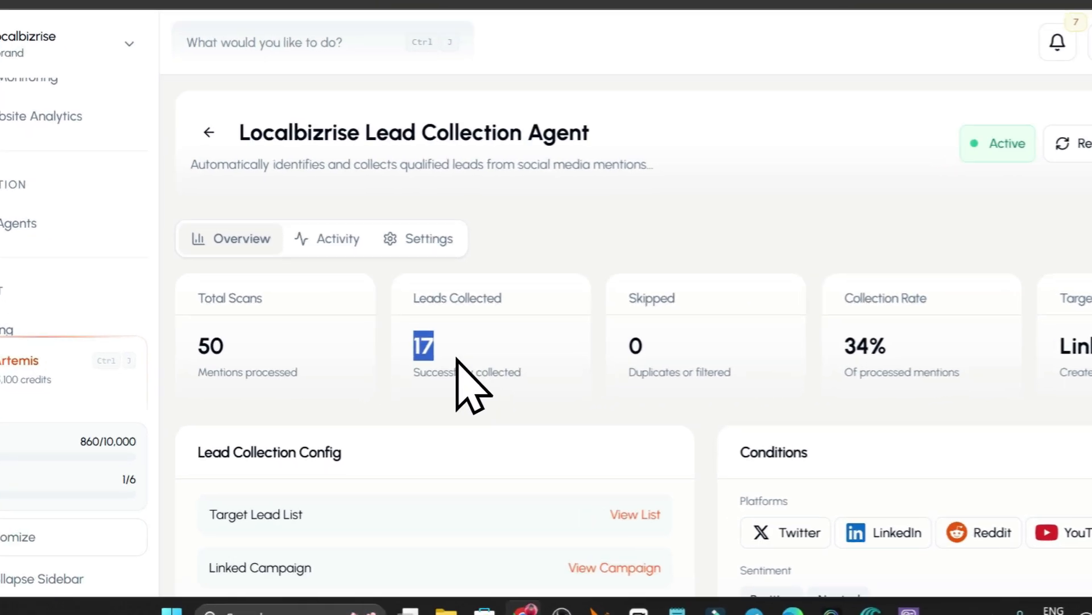
{"action": "left_click", "coordinate": [421, 380]}
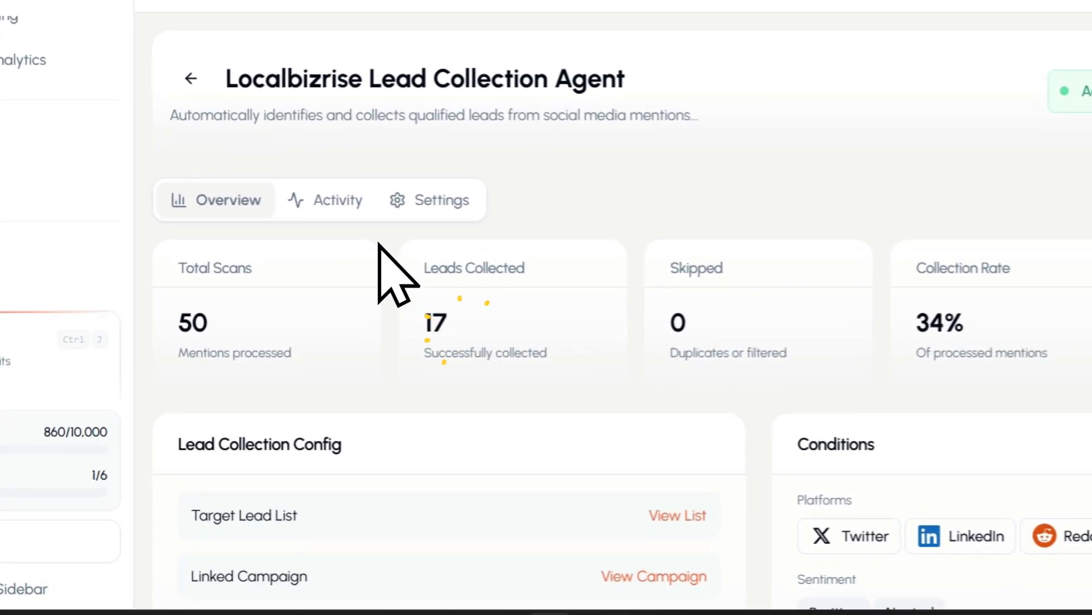
- Open the agent's activity and review the collected mentions on the first page of the execution history
{"action": "left_click", "coordinate": [325, 288]}
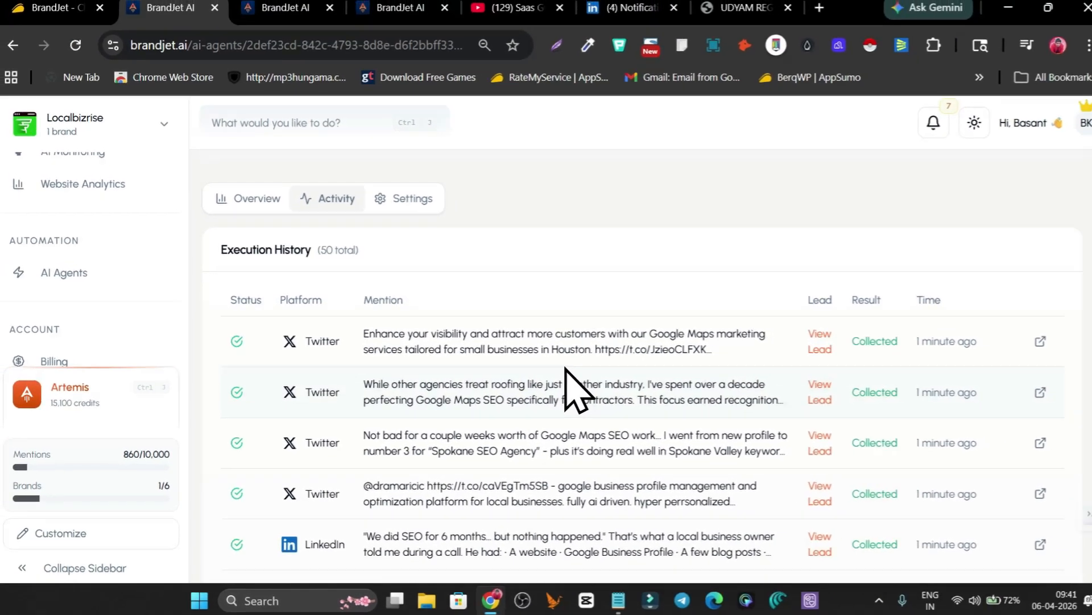
{"action": "scroll", "coordinate": [826, 342], "scroll_direction": "down", "scroll_amount": 2}
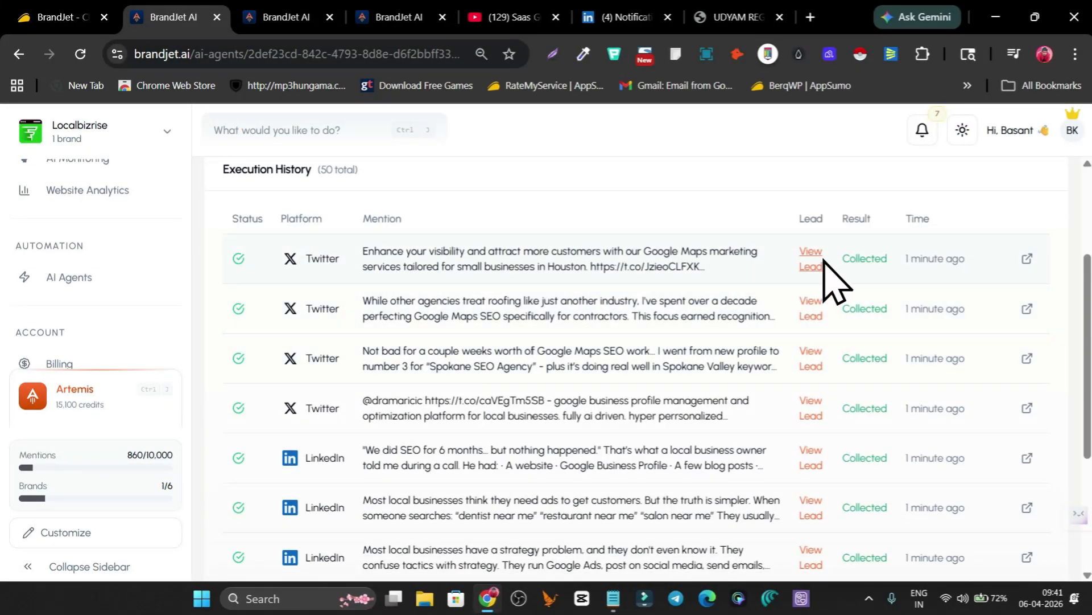
{"action": "scroll", "coordinate": [569, 299], "scroll_direction": "down", "scroll_amount": 3}
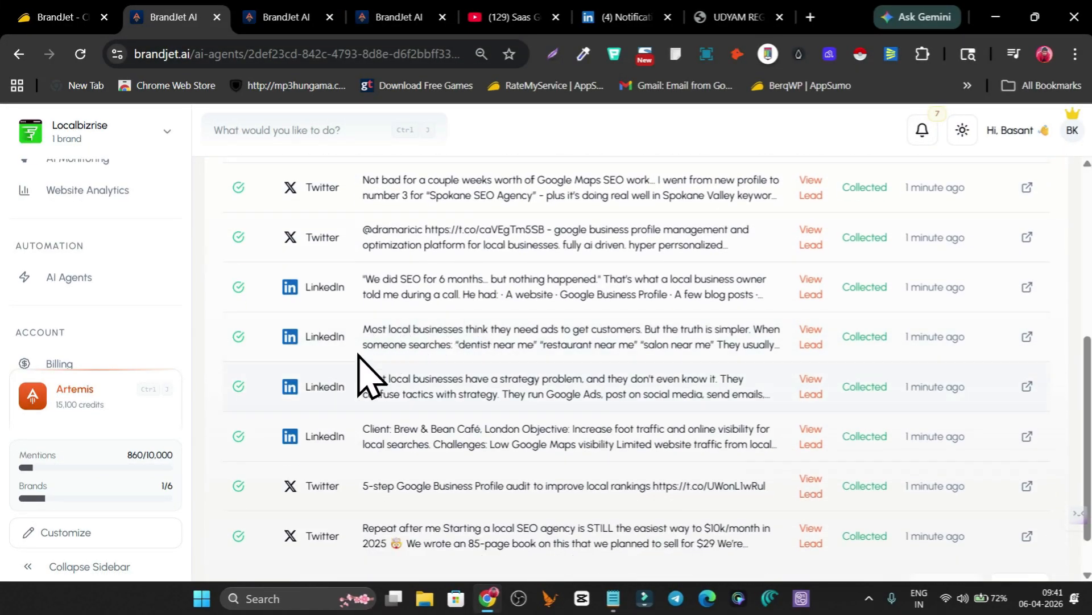
{"action": "scroll", "coordinate": [359, 354], "scroll_direction": "up", "scroll_amount": 5}
{"action": "scroll", "coordinate": [327, 344], "scroll_direction": "down", "scroll_amount": 5}
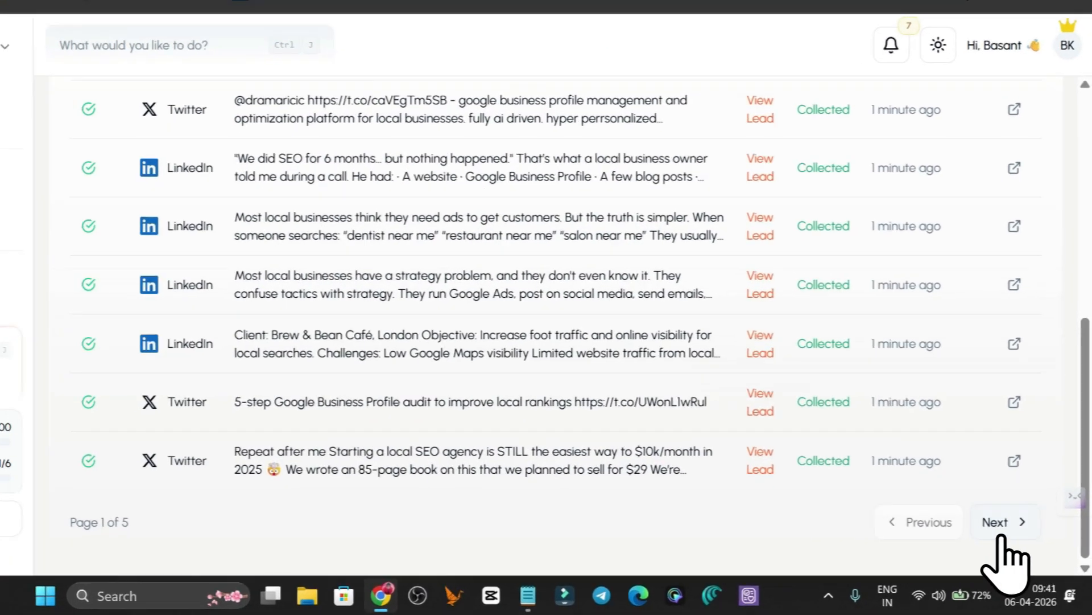
- Go to page 2 of the execution history and review the collected mentions there
{"action": "left_click", "coordinate": [1018, 540]}
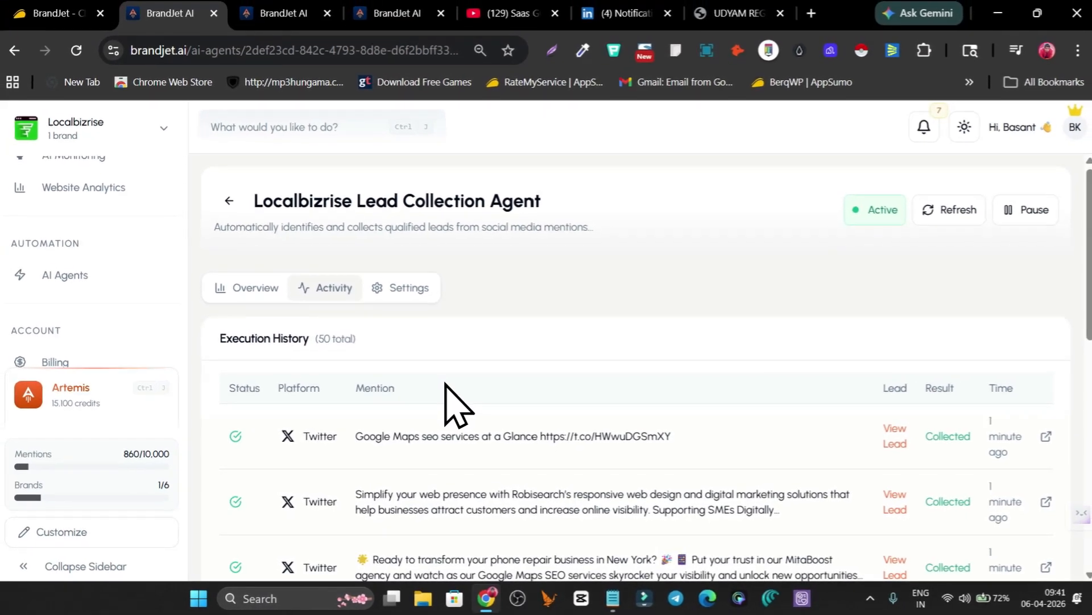
{"action": "scroll", "coordinate": [359, 308], "scroll_direction": "down", "scroll_amount": 5}
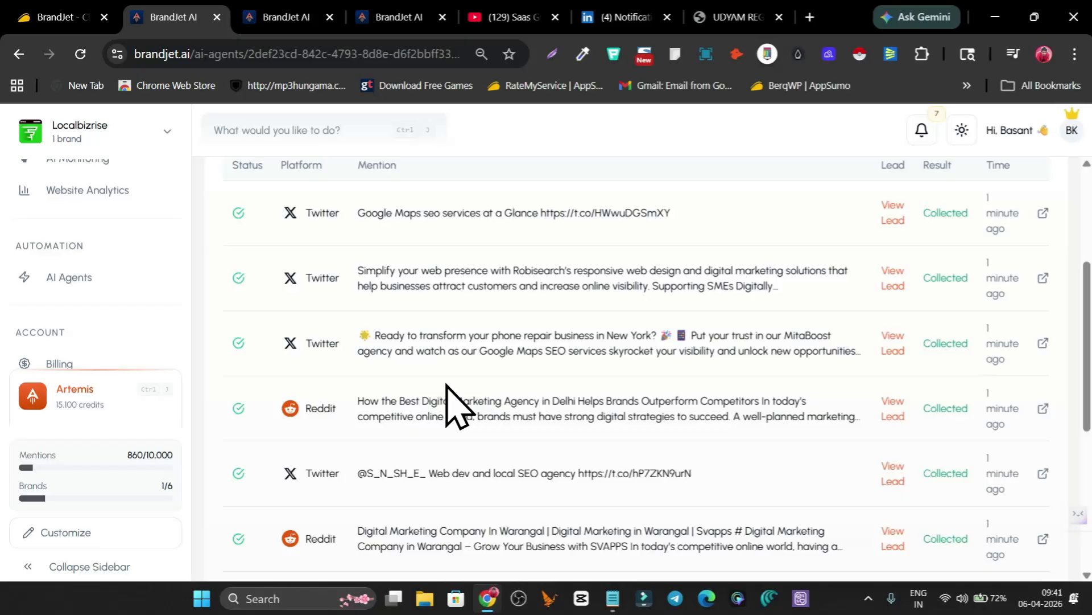
{"action": "scroll", "coordinate": [501, 327], "scroll_direction": "down", "scroll_amount": 4}
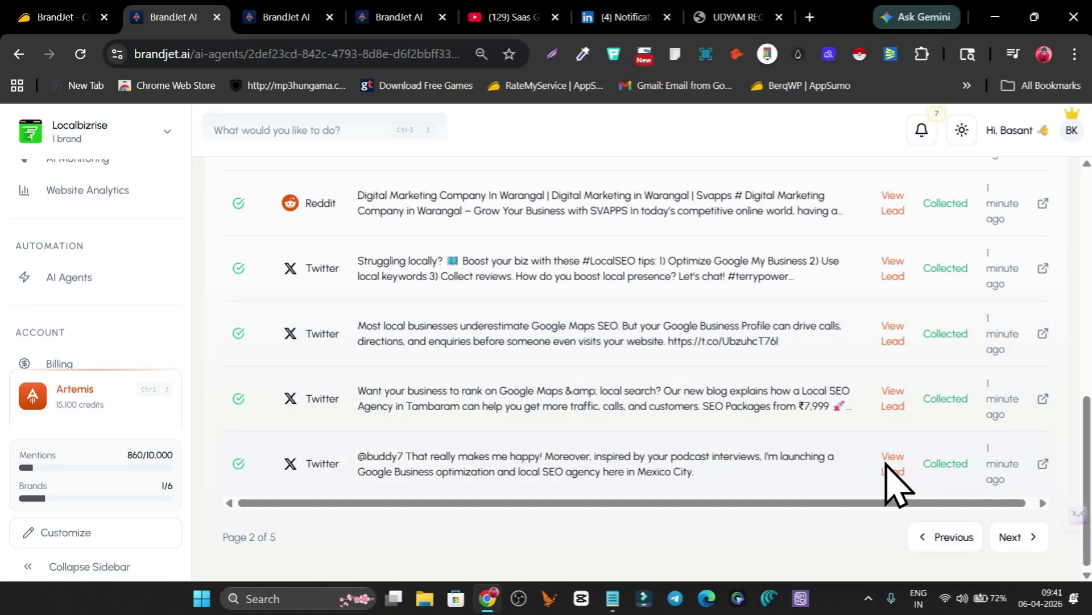
{"action": "scroll", "coordinate": [870, 461], "scroll_direction": "up", "scroll_amount": 8}
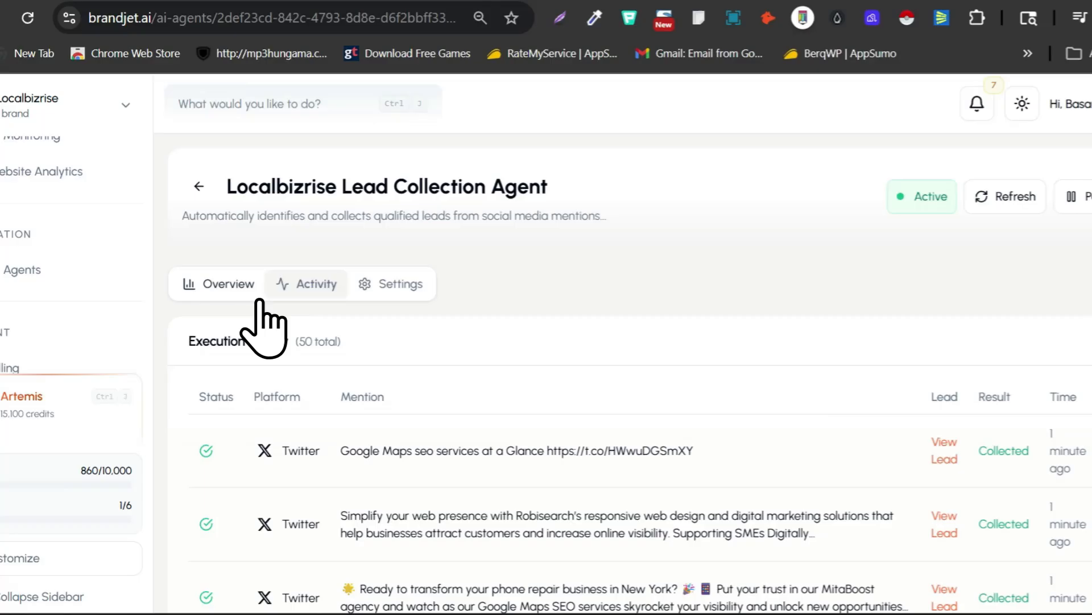
- Return to the agent's overview, refresh it, and check the leads collected and the collection rate
{"action": "left_click", "coordinate": [217, 283]}
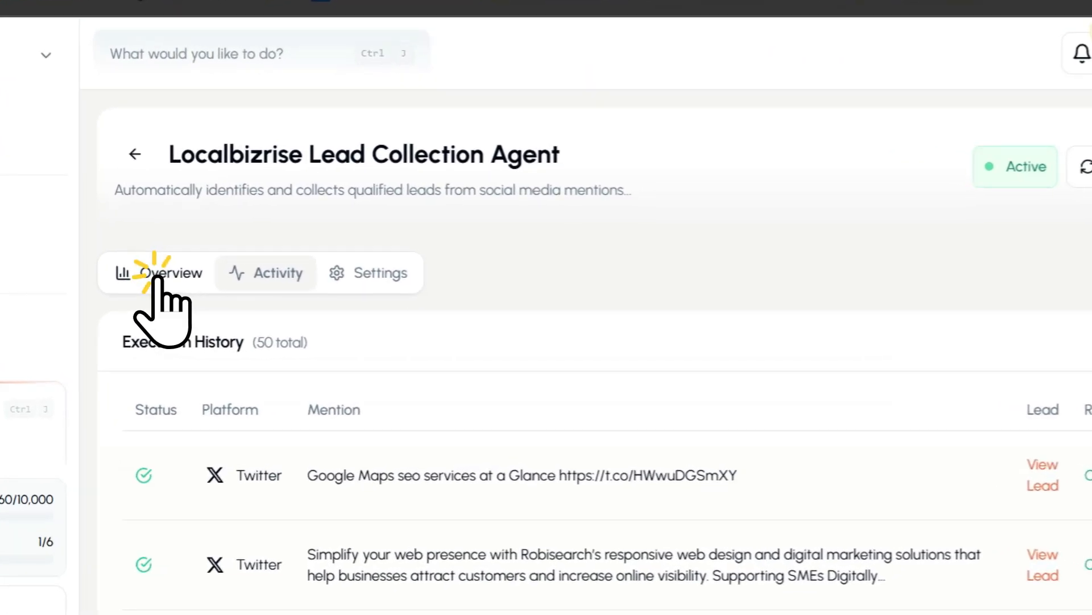
{"action": "left_click", "coordinate": [1011, 196]}
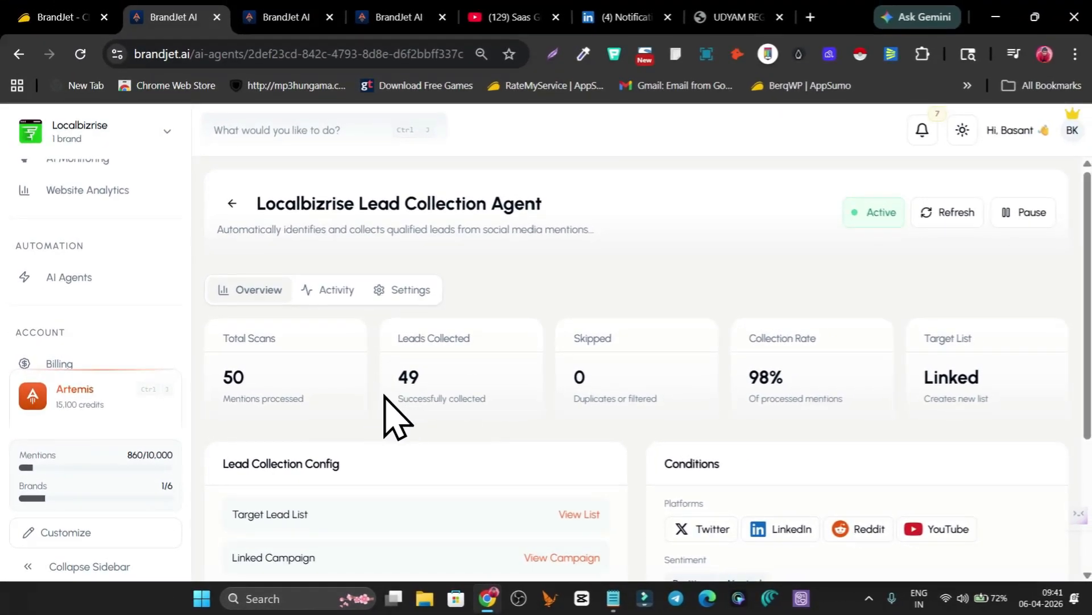
{"action": "double_click", "coordinate": [414, 377]}
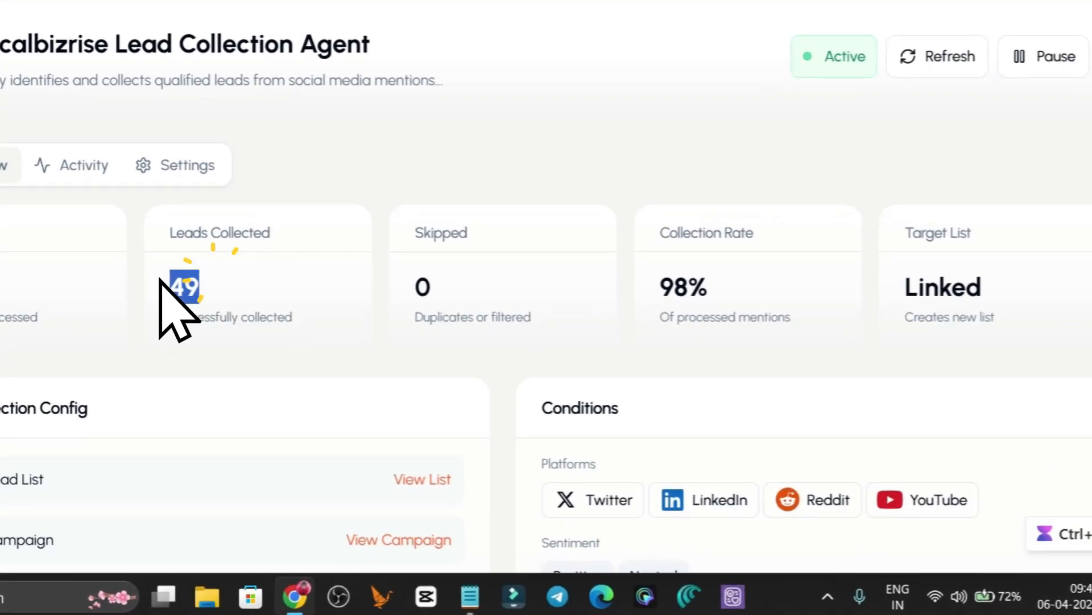
{"action": "left_click_drag", "start_coordinate": [705, 287], "coordinate": [659, 282]}
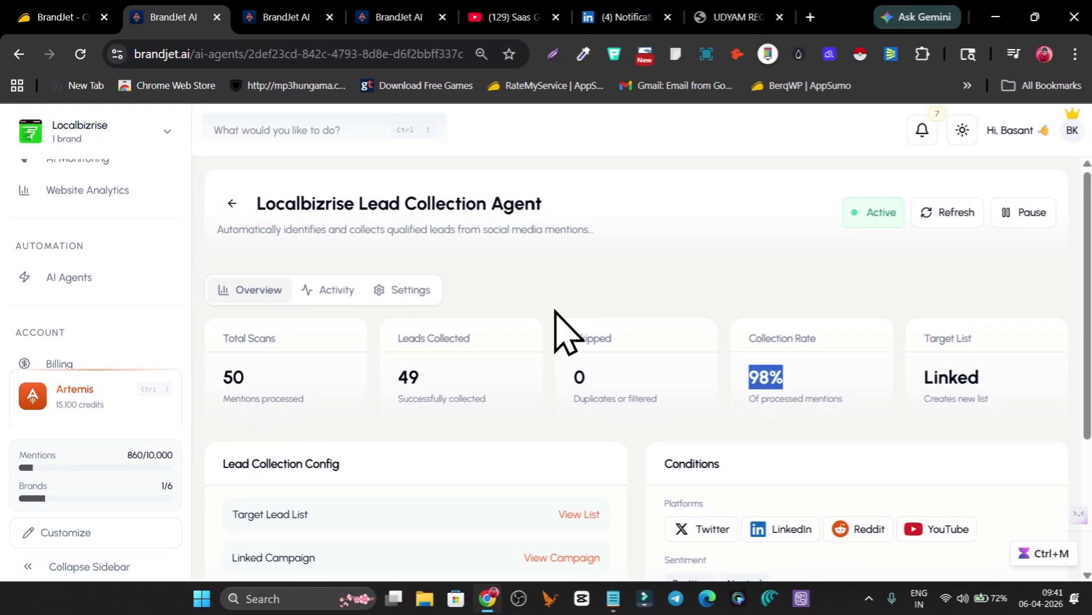
- Open the Localbizrise Lead Collection Agent campaign for editing and review its campaign leads and their channels
{"action": "scroll", "coordinate": [172, 349], "scroll_direction": "up", "scroll_amount": 5}
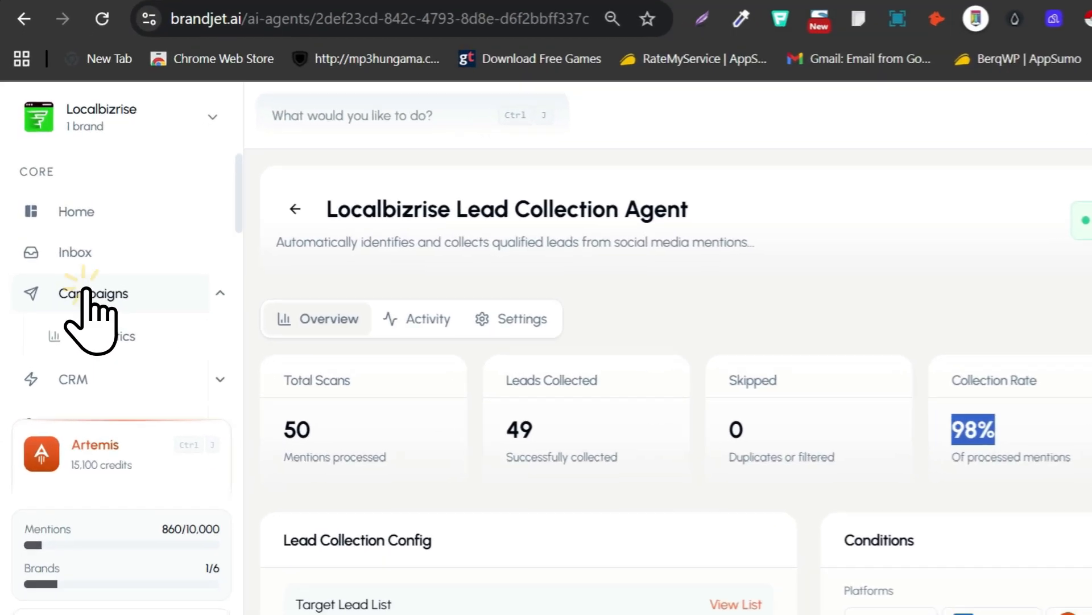
{"action": "left_click", "coordinate": [66, 270]}
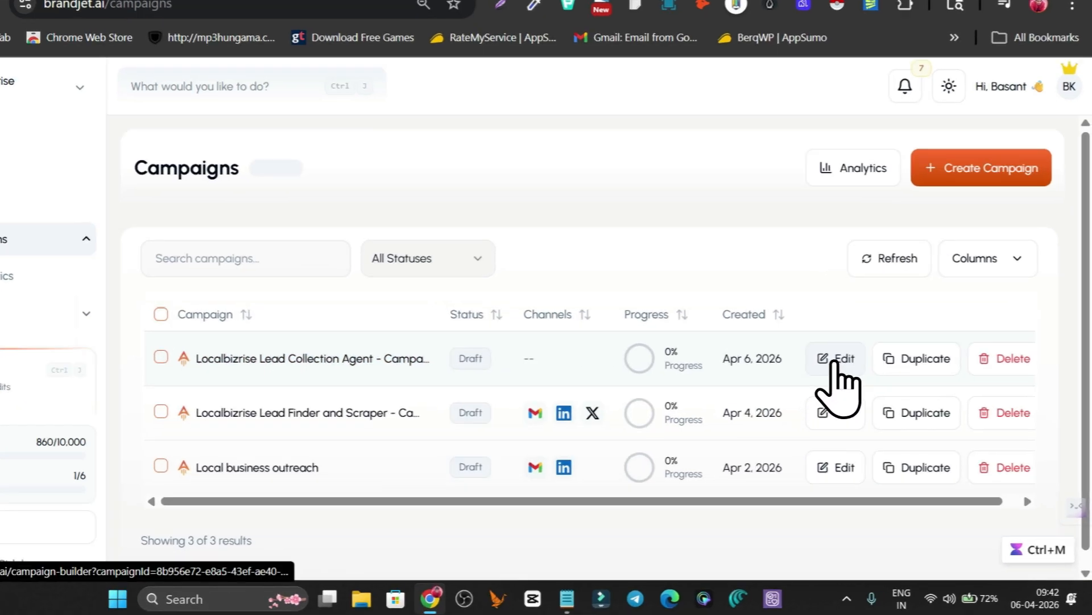
{"action": "left_click", "coordinate": [854, 381]}
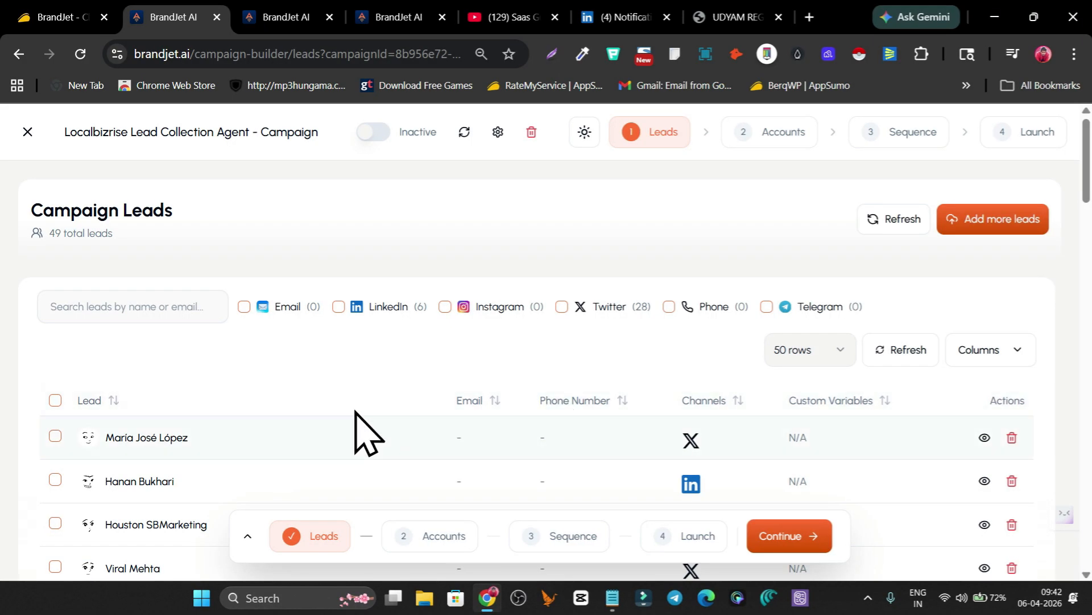
{"action": "scroll", "coordinate": [353, 387], "scroll_direction": "down", "scroll_amount": 5}
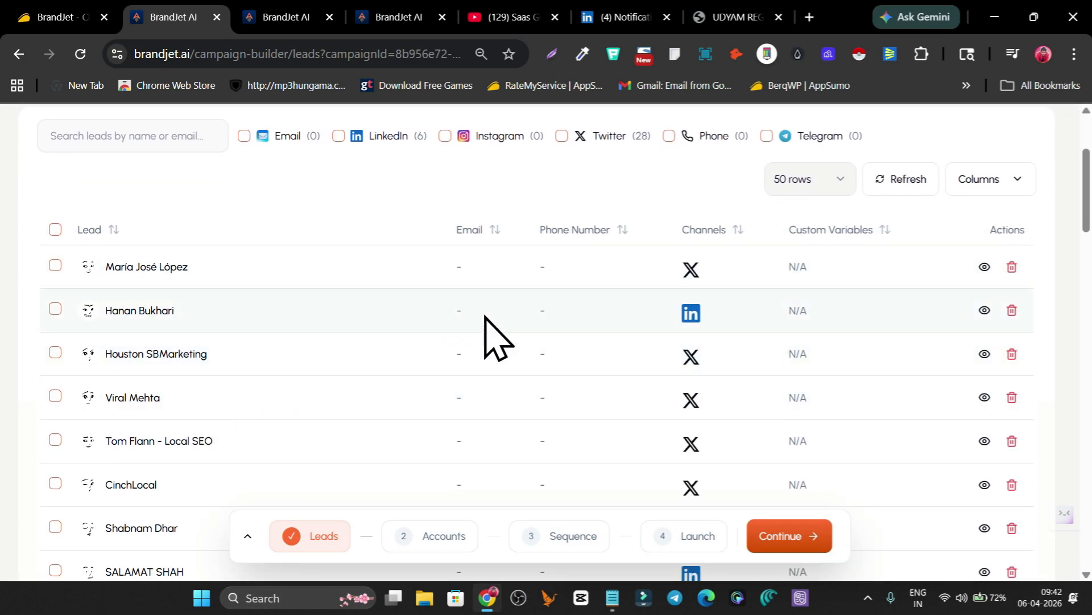
{"action": "scroll", "coordinate": [685, 341], "scroll_direction": "down", "scroll_amount": 5}
{"action": "scroll", "coordinate": [685, 421], "scroll_direction": "up", "scroll_amount": 12}
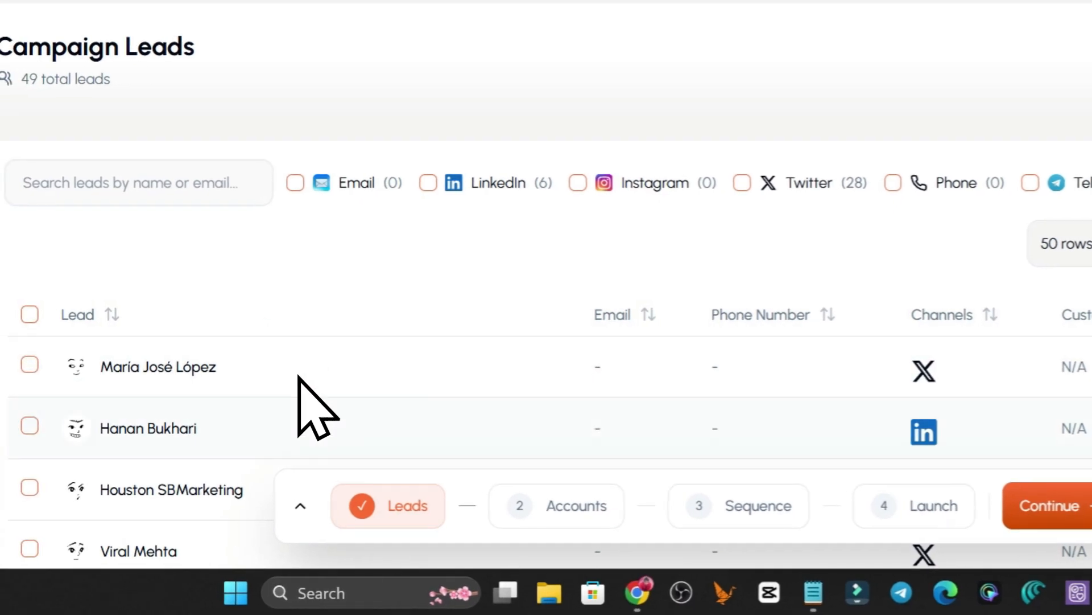
{"action": "scroll", "coordinate": [398, 404], "scroll_direction": "up", "scroll_amount": 2}
- Go to the campaign's Accounts stage and select the Reddit, LinkedIn and SMTP email accounts
{"action": "left_click", "coordinate": [590, 509]}
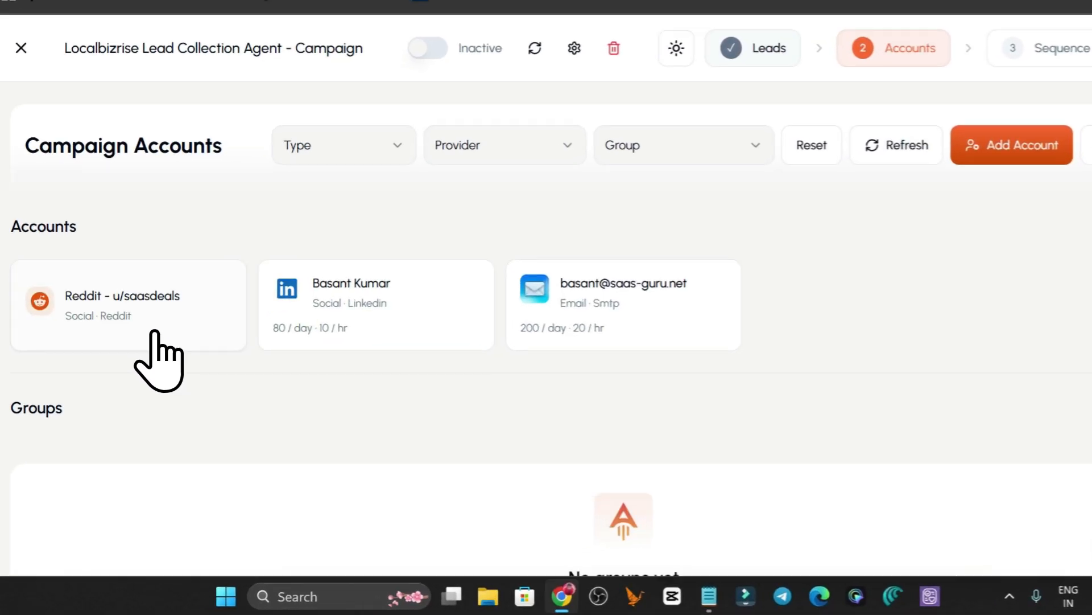
{"action": "left_click", "coordinate": [143, 339]}
{"action": "left_click", "coordinate": [371, 355]}
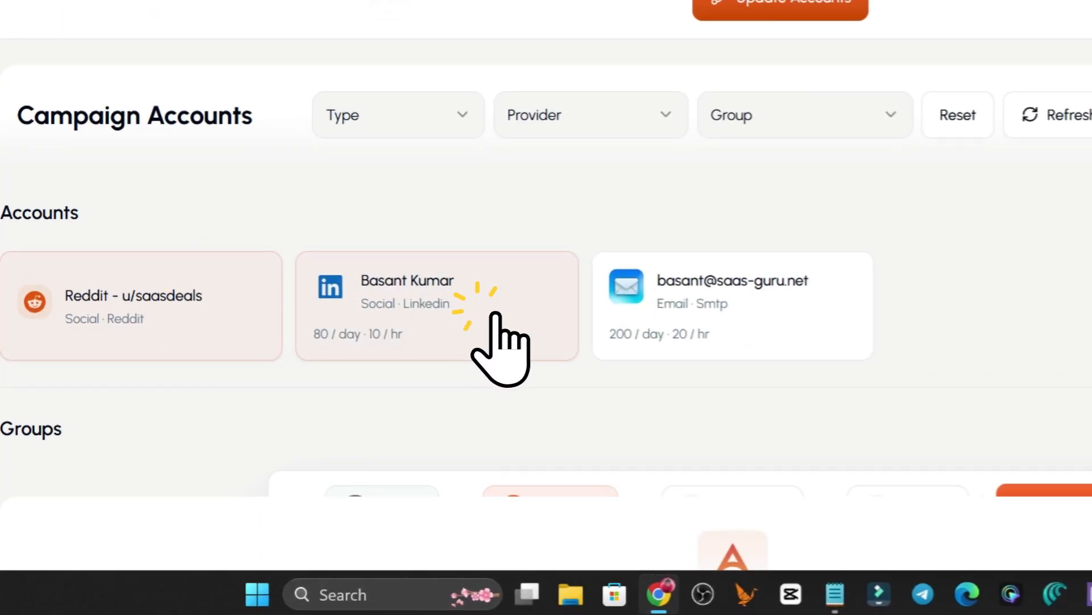
{"action": "left_click", "coordinate": [743, 327]}
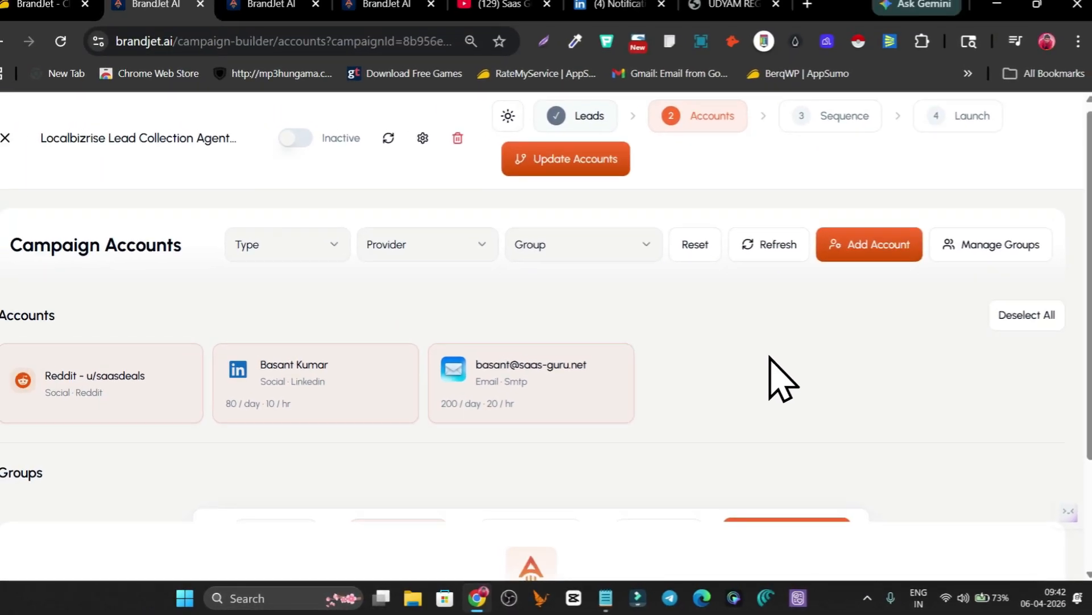
{"action": "scroll", "coordinate": [775, 383], "scroll_direction": "down", "scroll_amount": 3}
{"action": "scroll", "coordinate": [609, 398], "scroll_direction": "up", "scroll_amount": 3}
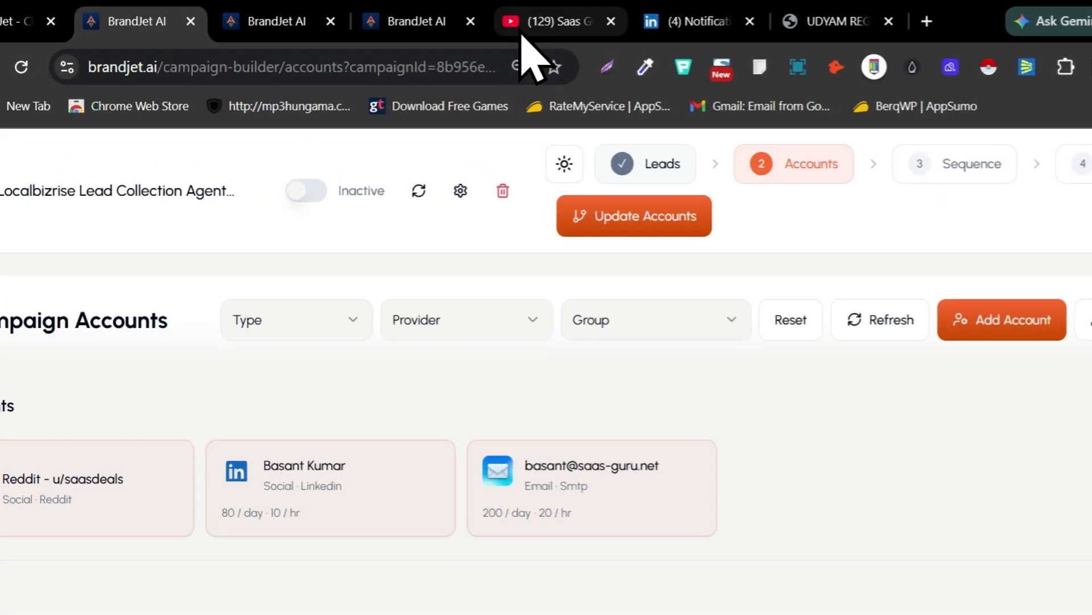
- Switch to YouTube to look at the channel's videos, and return to the campaign accounts
{"action": "left_click", "coordinate": [510, 17]}
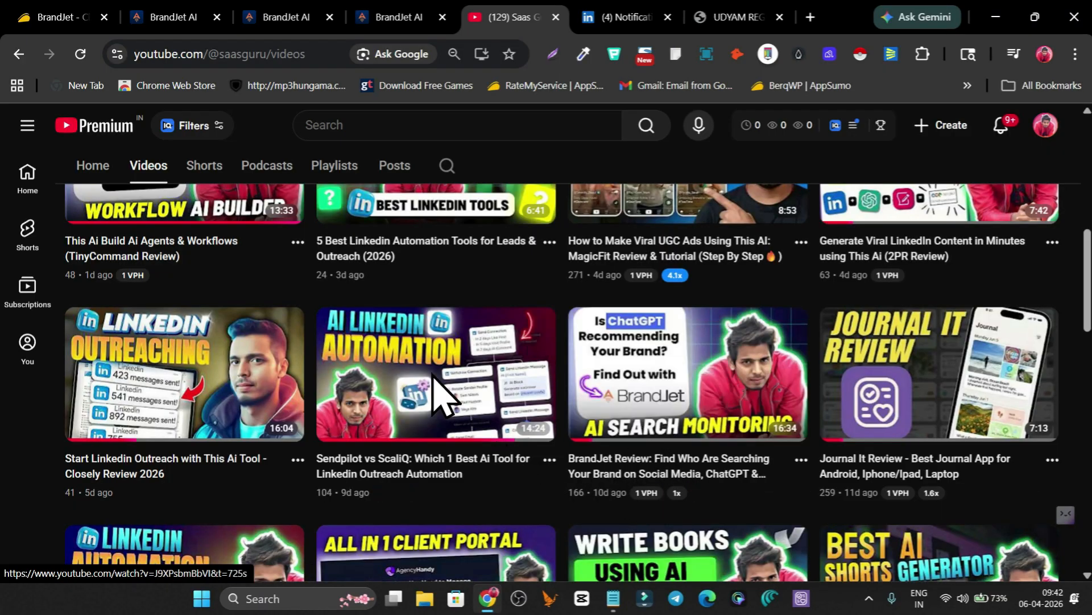
{"action": "left_click", "coordinate": [278, 18]}
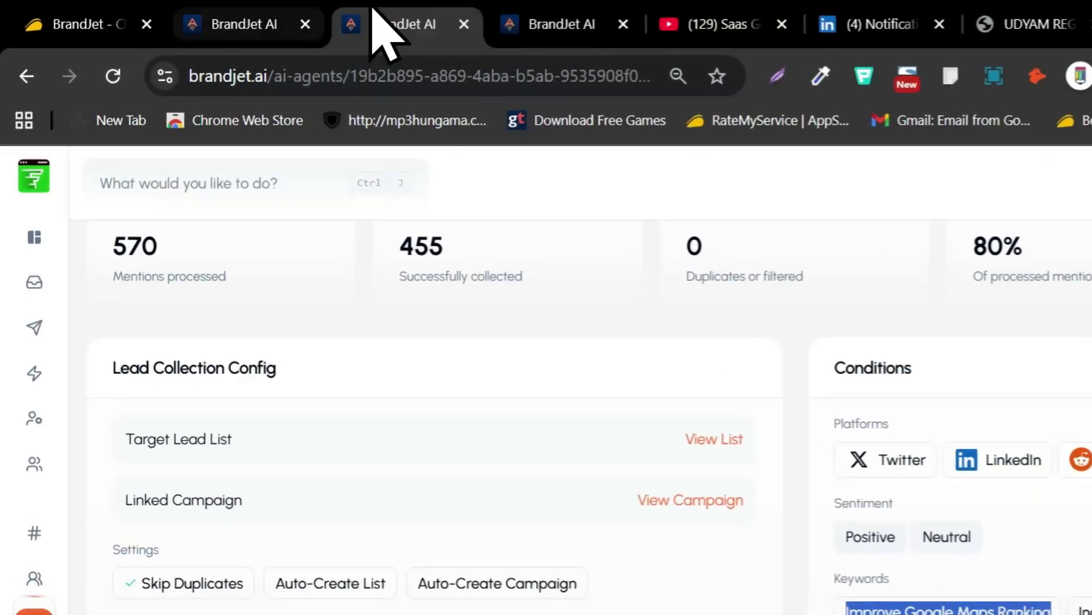
{"action": "left_click", "coordinate": [242, 23]}
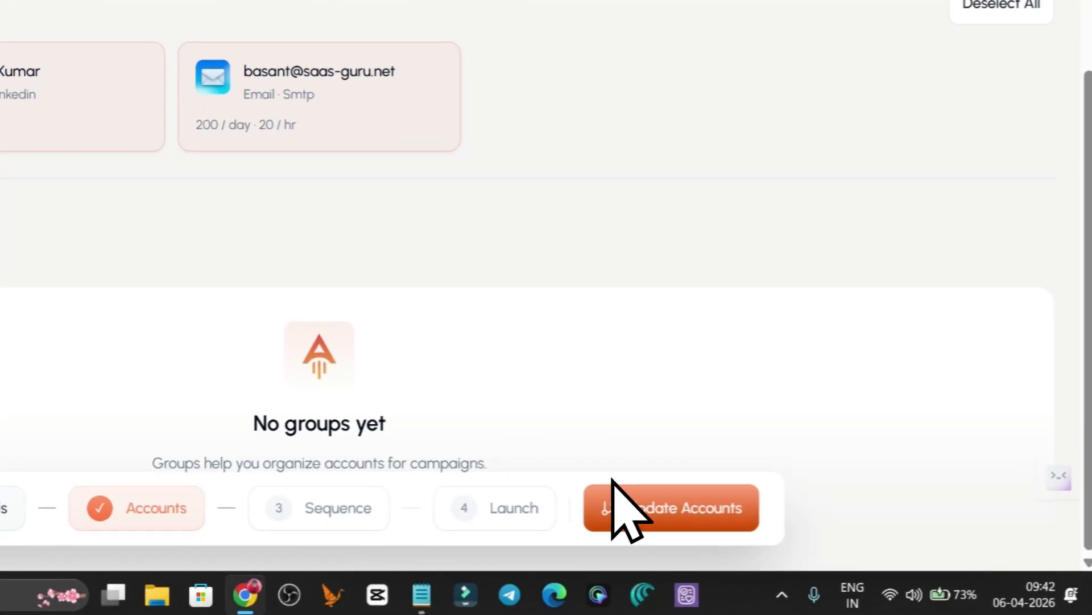
- Try to update the campaign with the three selected accounts
{"action": "left_click", "coordinate": [694, 530]}
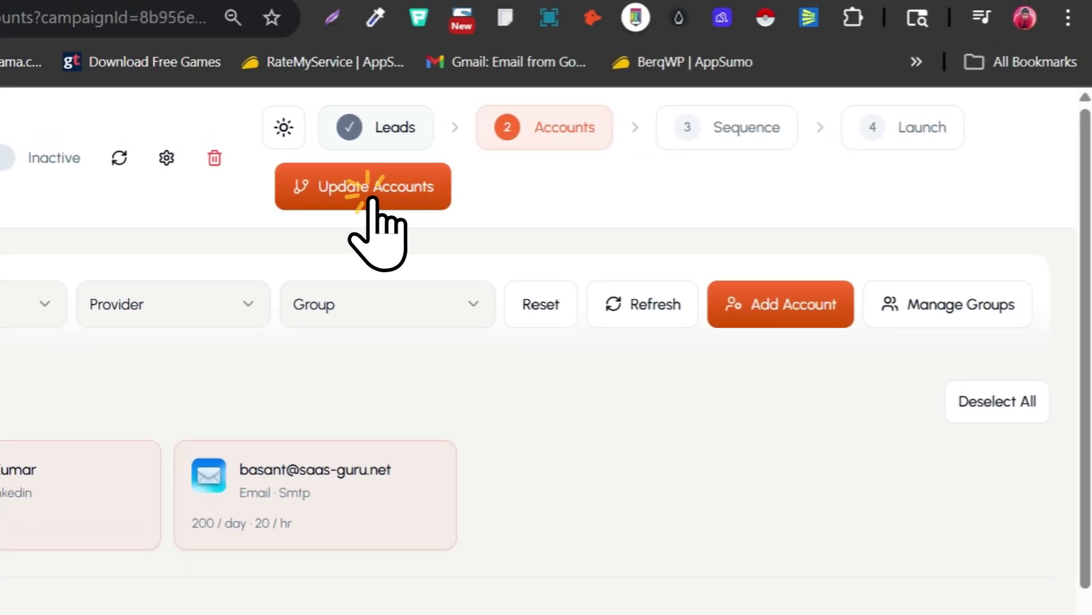
{"action": "left_click", "coordinate": [369, 189]}
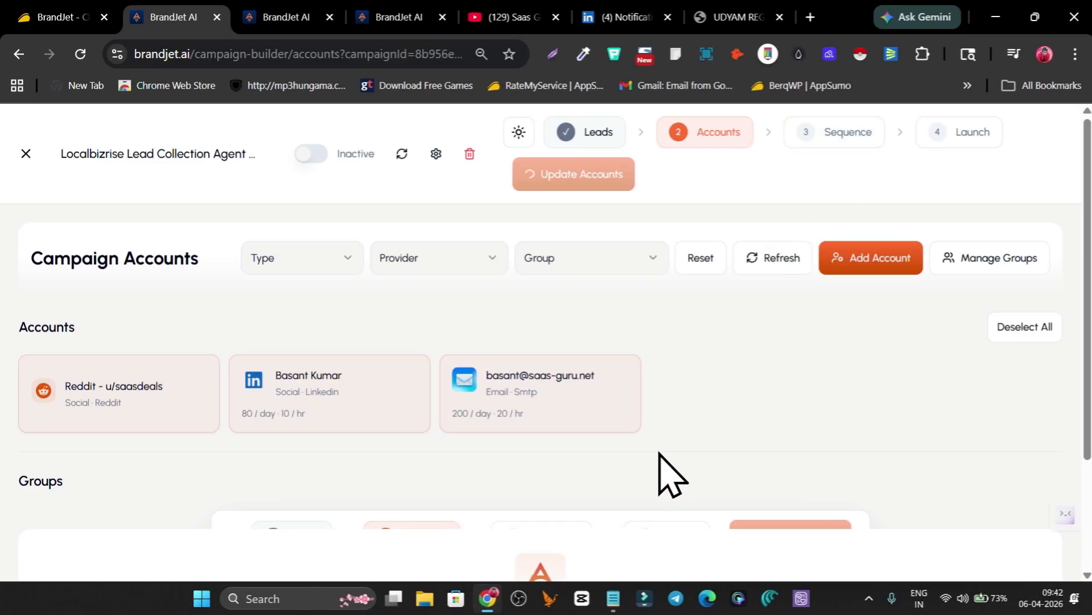
{"action": "scroll", "coordinate": [654, 441], "scroll_direction": "down", "scroll_amount": 3}
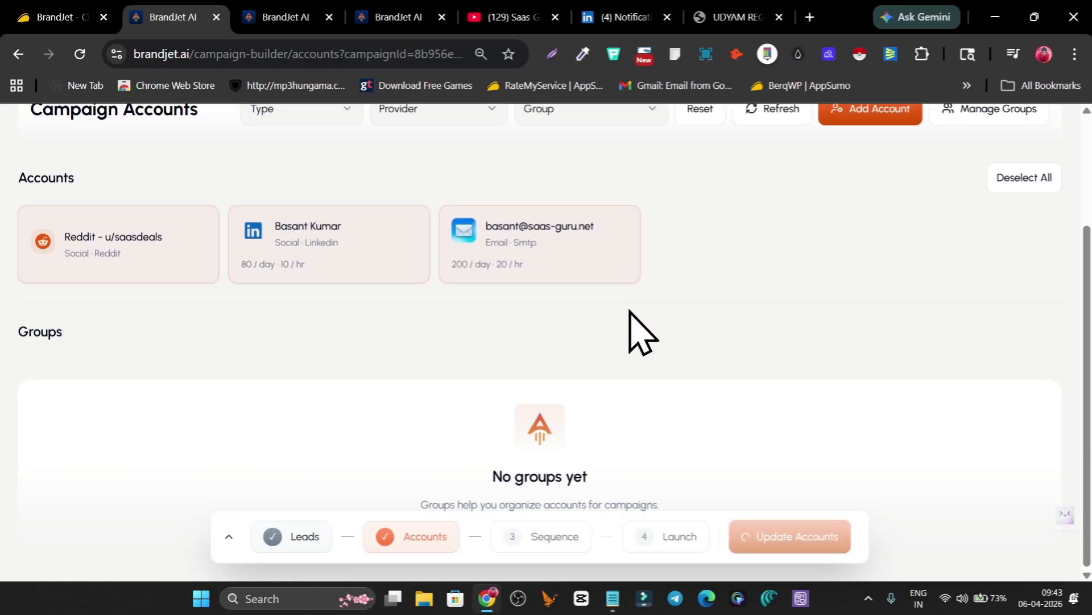
{"action": "scroll", "coordinate": [655, 318], "scroll_direction": "up", "scroll_amount": 3}
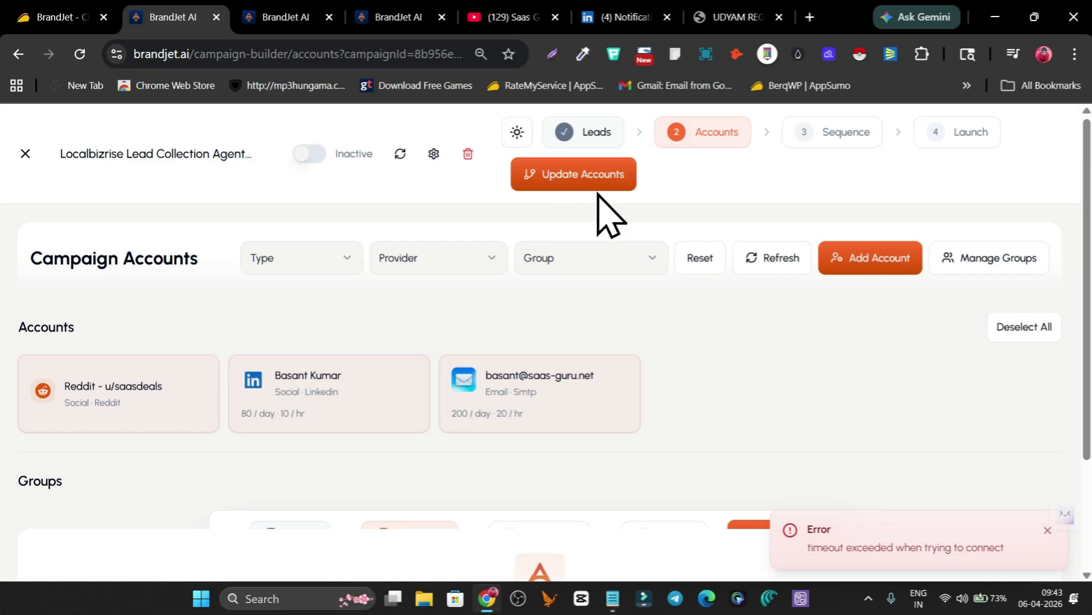
- Dismiss the error, update the campaign accounts again, and open the campaign's Sequence stage
{"action": "scroll", "coordinate": [907, 429], "scroll_direction": "down", "scroll_amount": 3}
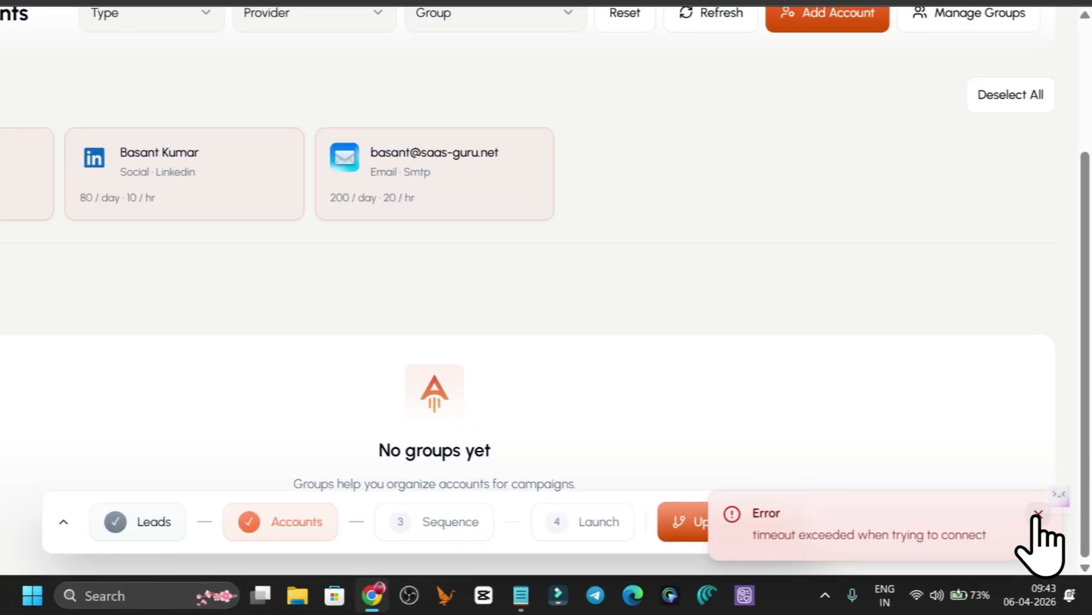
{"action": "left_click", "coordinate": [1048, 530]}
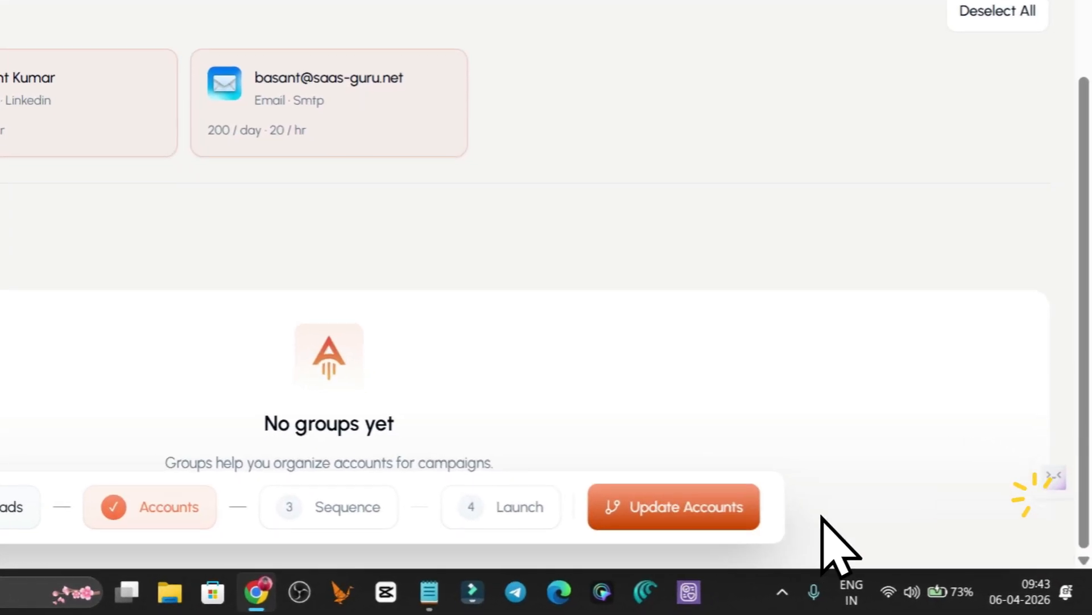
{"action": "left_click", "coordinate": [786, 536]}
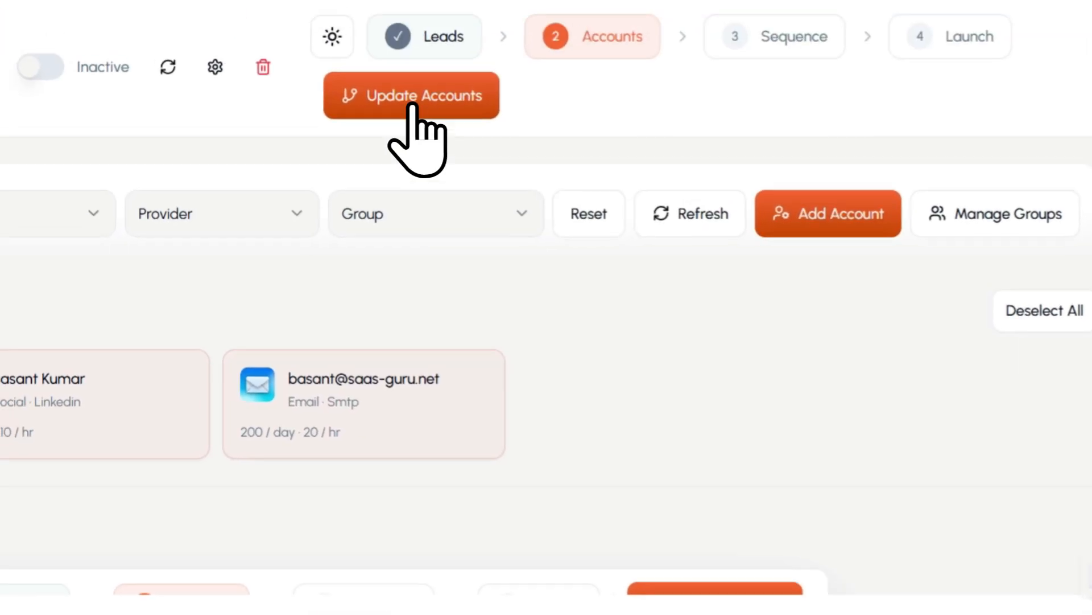
{"action": "left_click", "coordinate": [420, 108]}
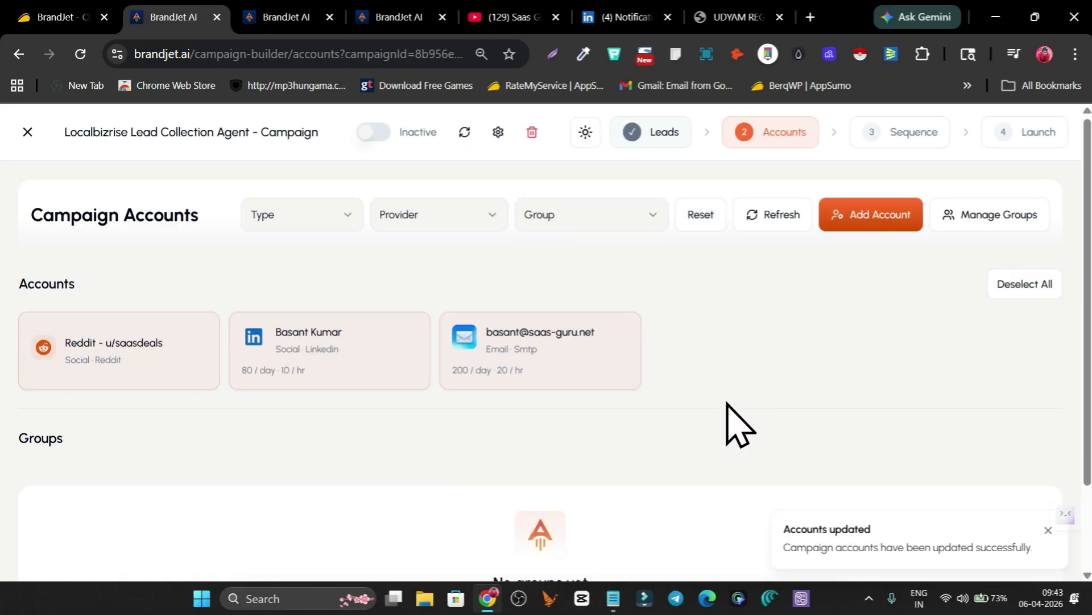
{"action": "scroll", "coordinate": [784, 134], "scroll_direction": "down", "scroll_amount": 2}
{"action": "scroll", "coordinate": [842, 160], "scroll_direction": "up", "scroll_amount": 2}
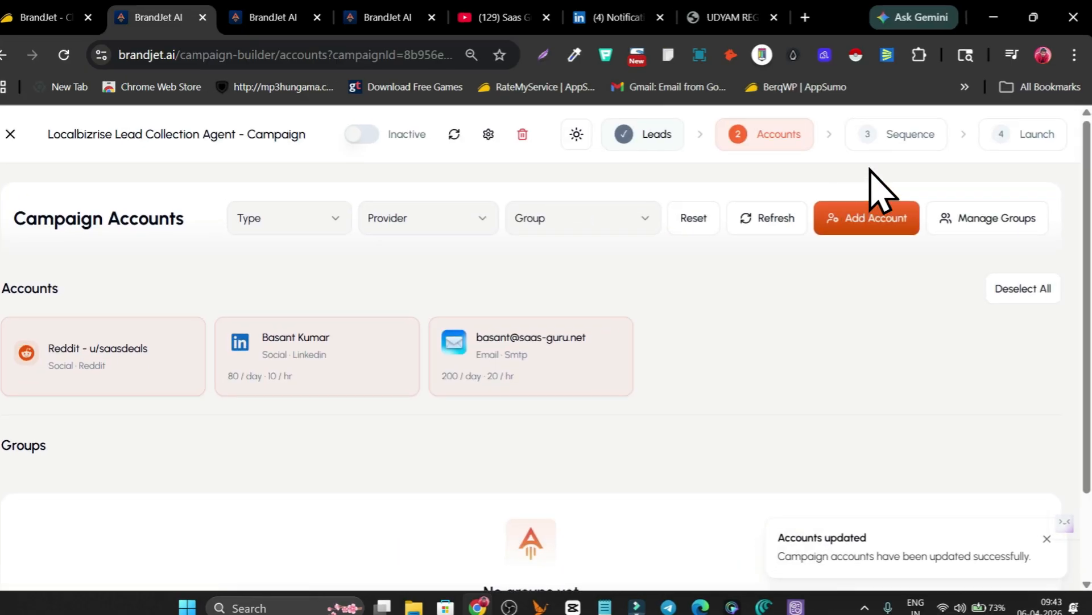
{"action": "left_click", "coordinate": [896, 127]}
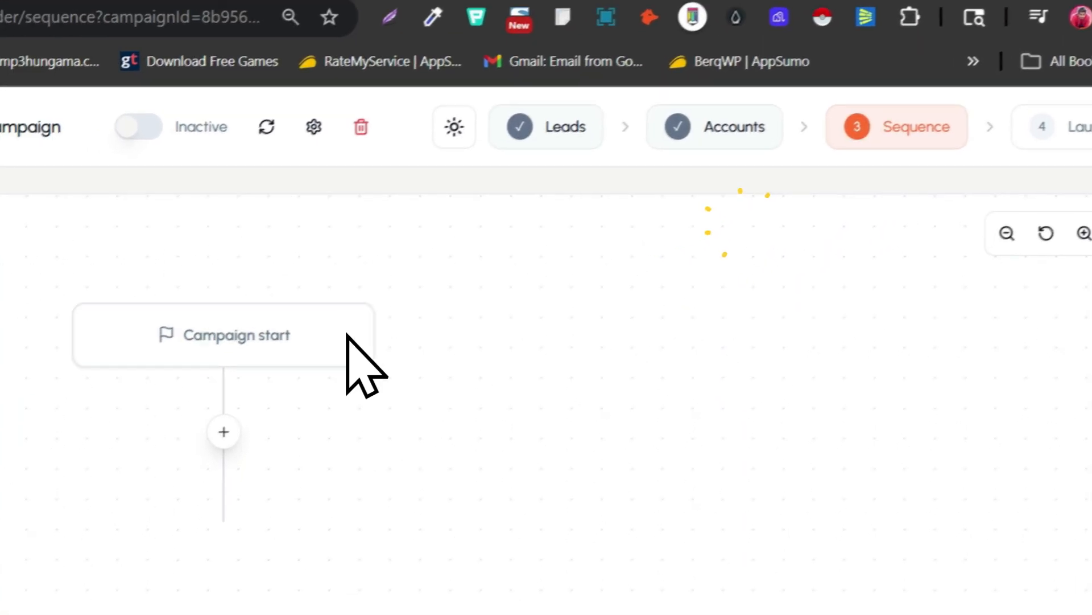
- Try an X (Twitter) replied condition after the campaign start and delete it again
{"action": "left_click", "coordinate": [568, 311]}
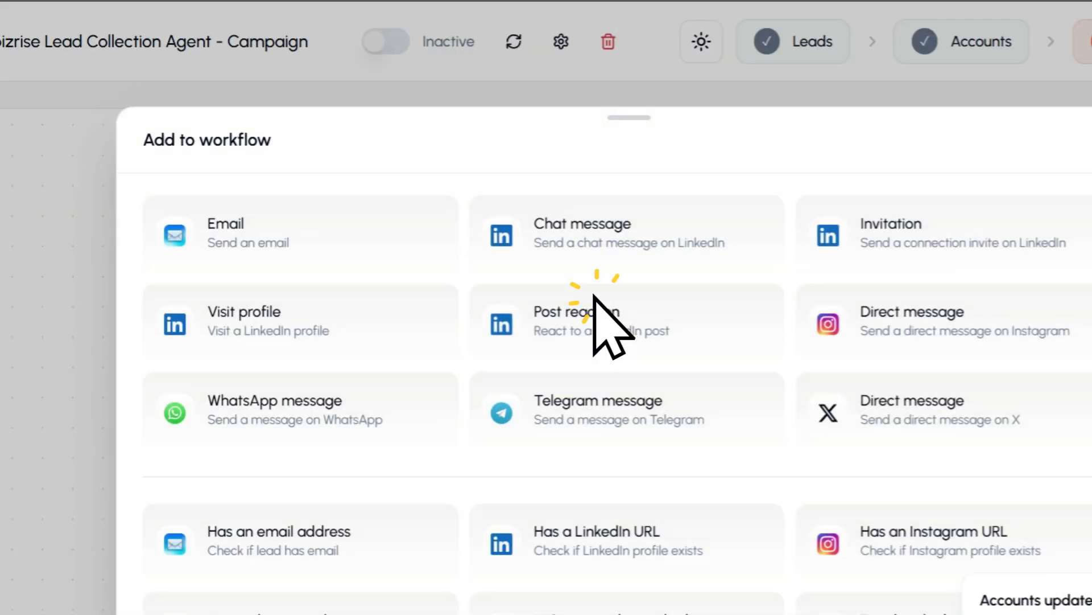
{"action": "scroll", "coordinate": [251, 319], "scroll_direction": "down", "scroll_amount": 3}
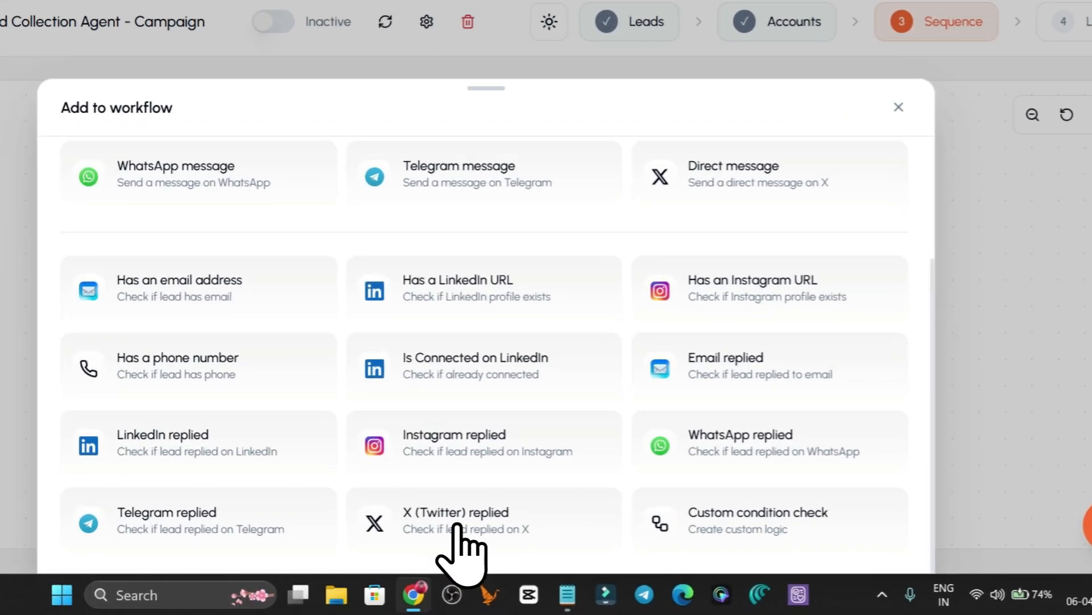
{"action": "left_click", "coordinate": [548, 544]}
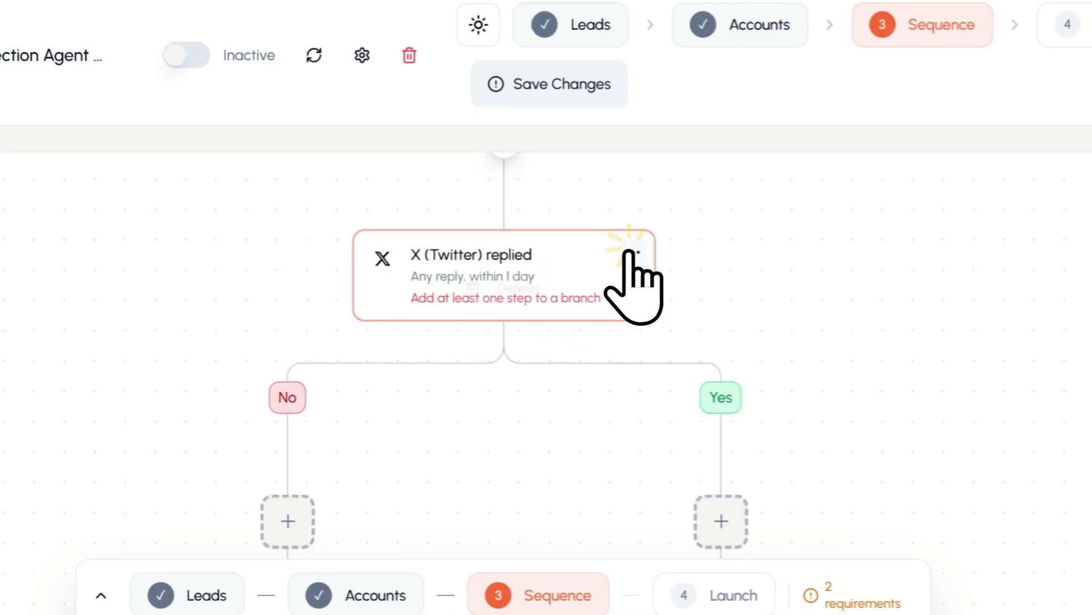
{"action": "left_click", "coordinate": [513, 288]}
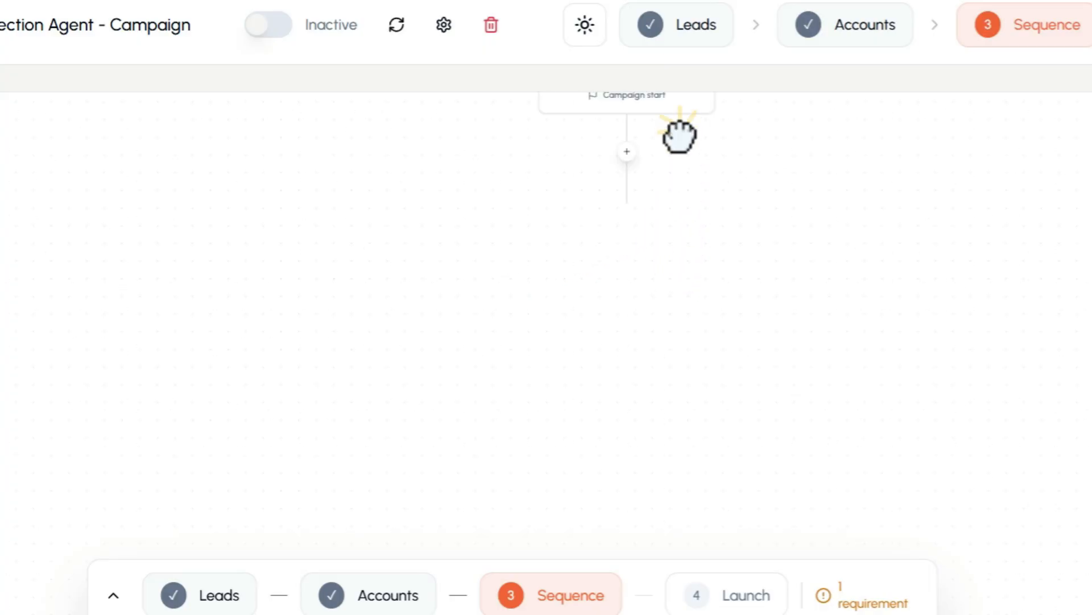
- Add an X direct message step after the campaign start
{"action": "left_click", "coordinate": [586, 309]}
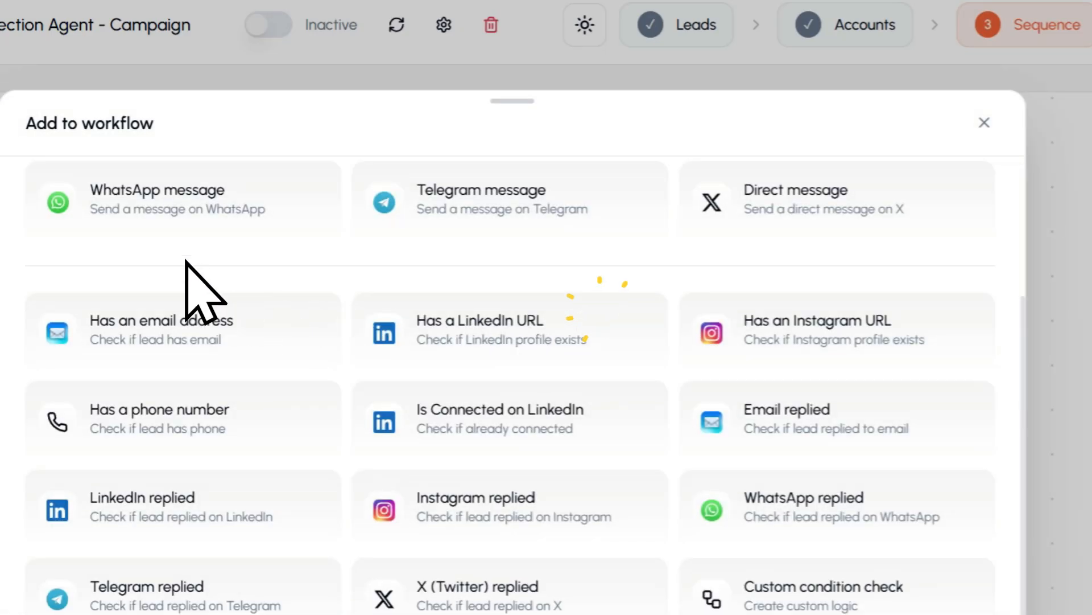
{"action": "scroll", "coordinate": [521, 211], "scroll_direction": "up", "scroll_amount": 3}
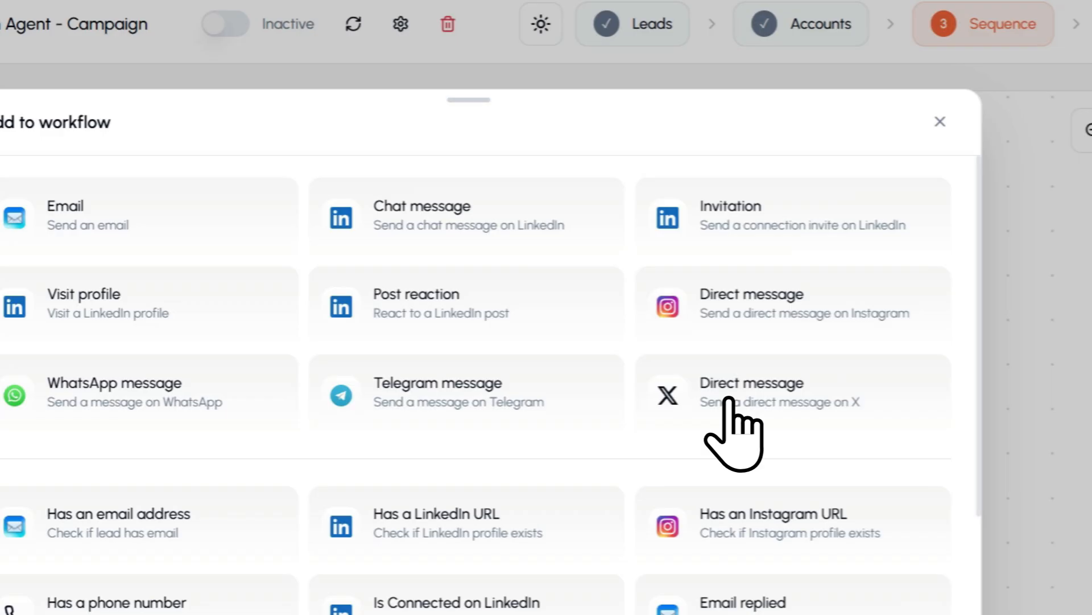
{"action": "left_click", "coordinate": [876, 387]}
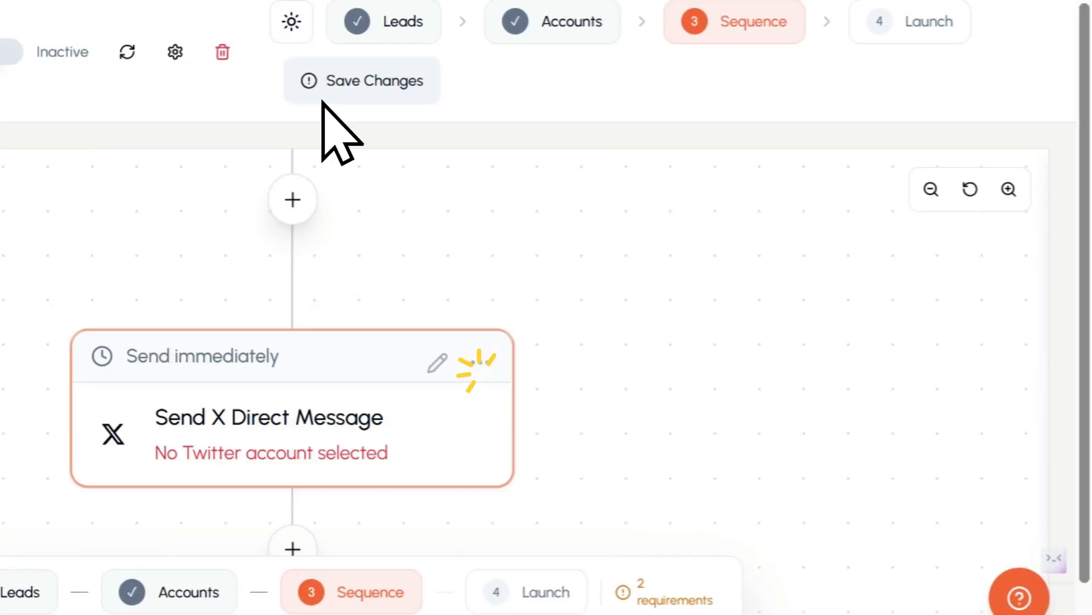
- Add a Has a LinkedIn URL condition below the X direct message step
{"action": "scroll", "coordinate": [228, 301], "scroll_direction": "down", "scroll_amount": 4}
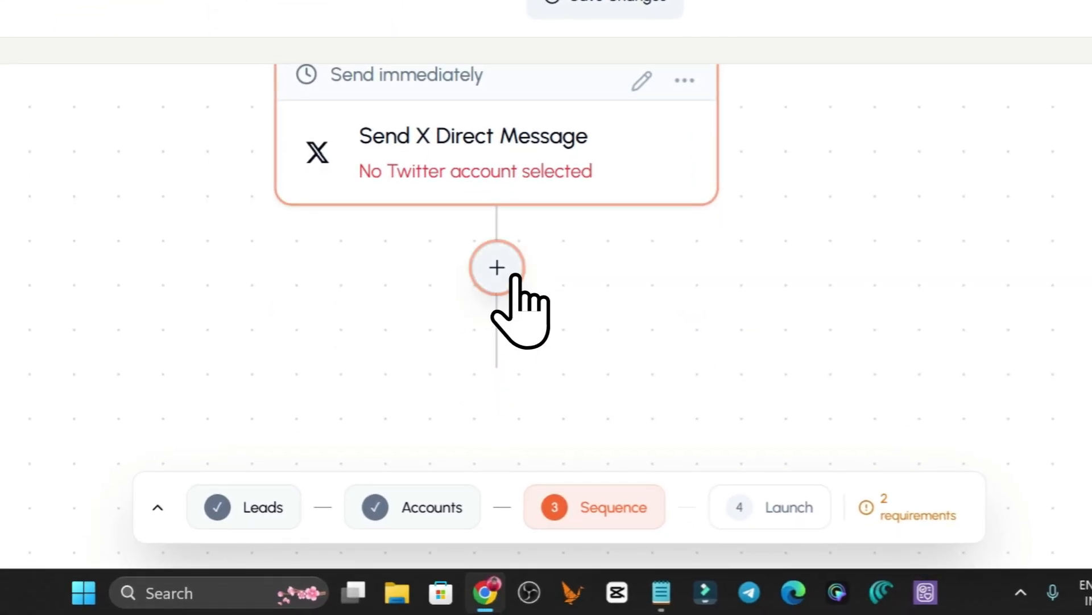
{"action": "left_click", "coordinate": [497, 267]}
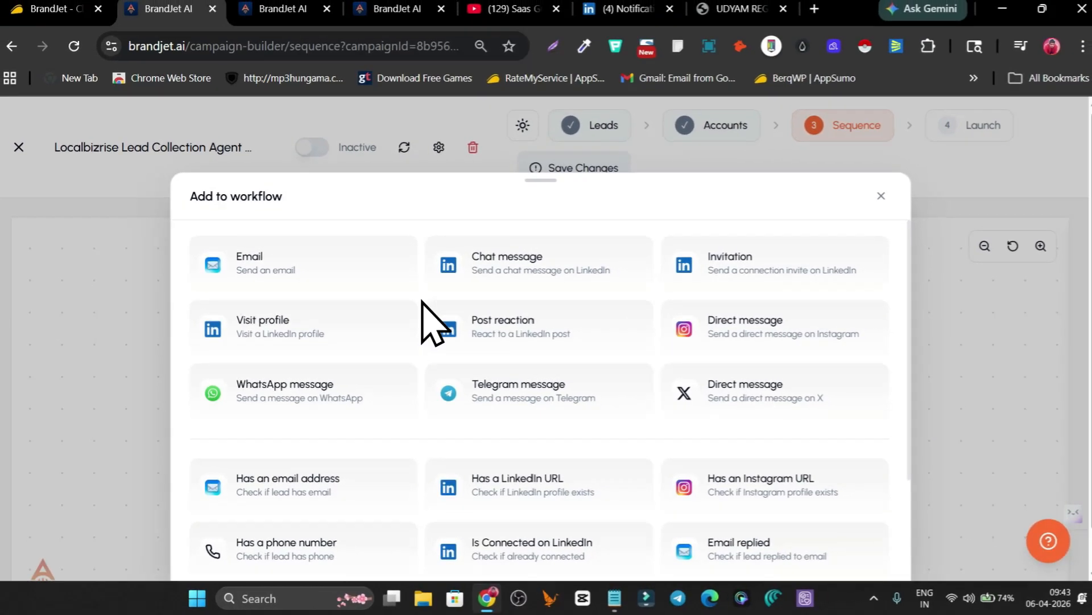
{"action": "scroll", "coordinate": [520, 181], "scroll_direction": "down", "scroll_amount": 3}
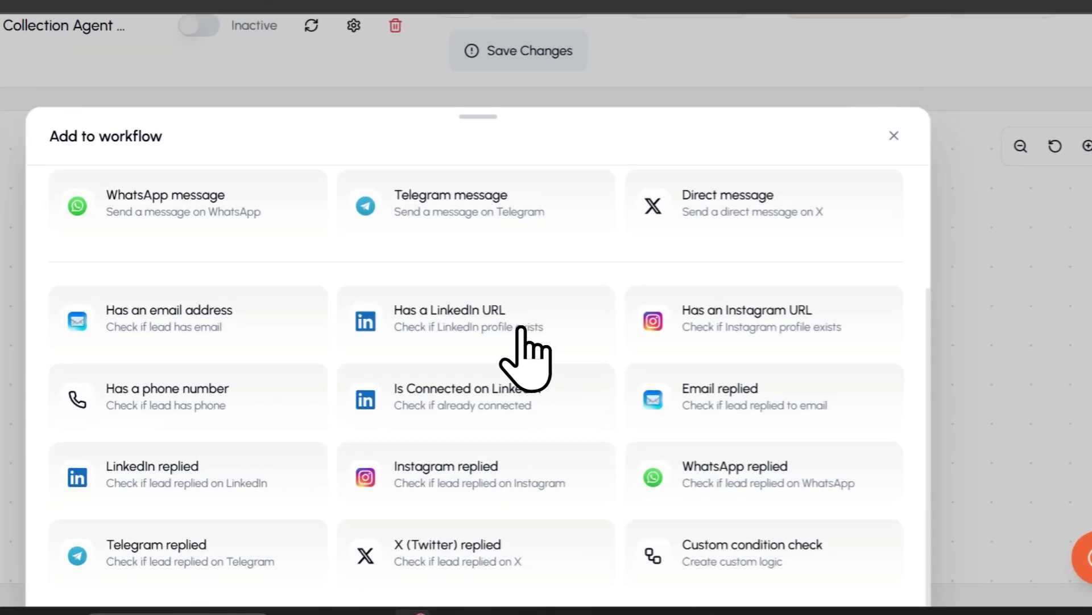
{"action": "left_click", "coordinate": [583, 355]}
- Add an Is Connected on LinkedIn check to the Yes branch of the LinkedIn URL condition
{"action": "scroll", "coordinate": [569, 114], "scroll_direction": "down", "scroll_amount": 5}
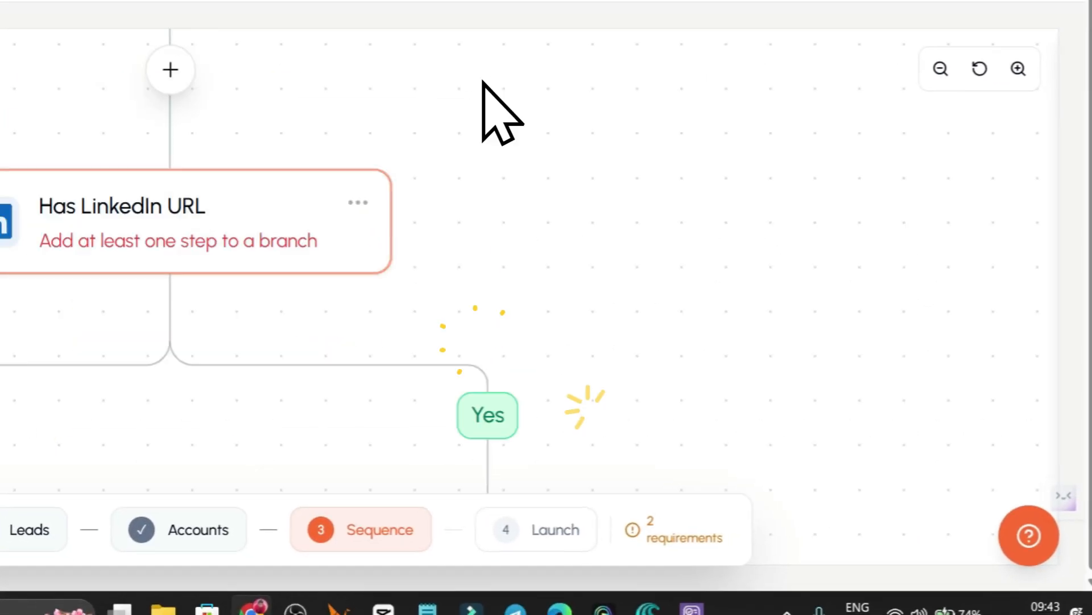
{"action": "left_click_drag", "start_coordinate": [418, 410], "coordinate": [327, 272]}
{"action": "left_click", "coordinate": [686, 331]}
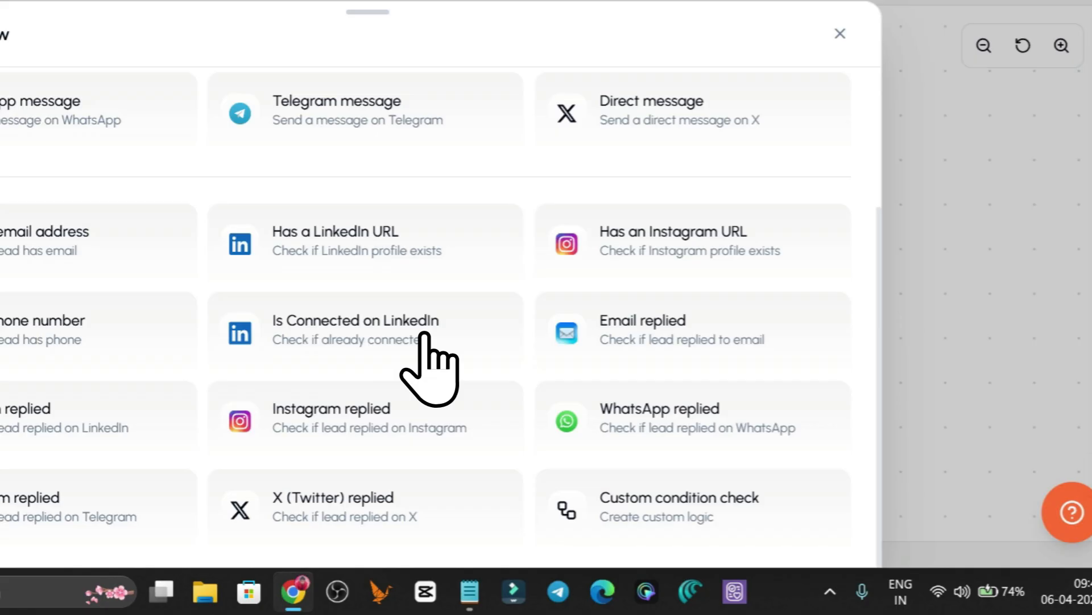
{"action": "left_click", "coordinate": [327, 336]}
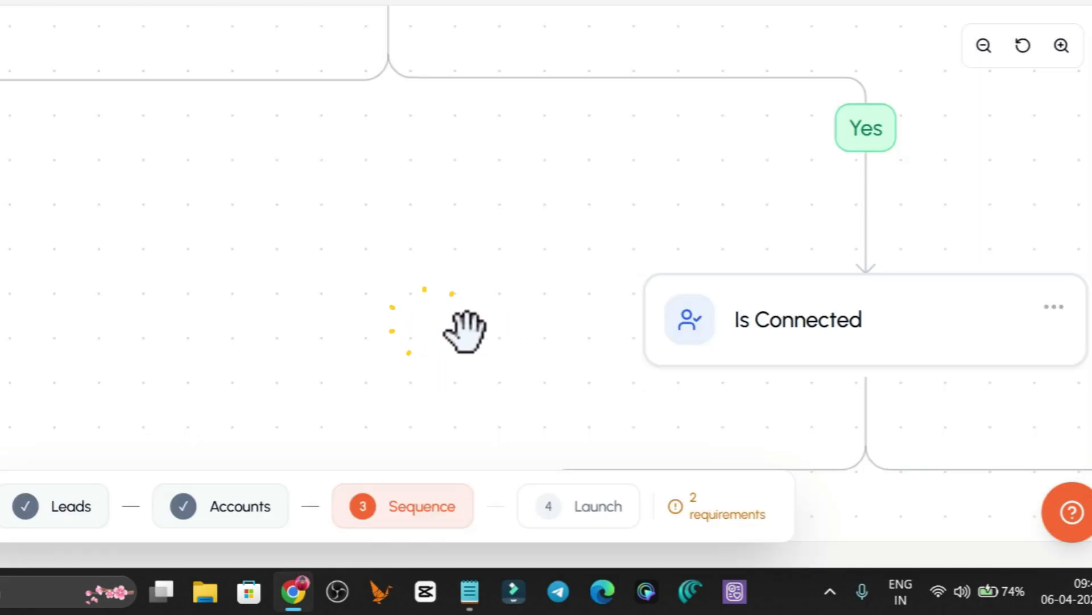
- Add a LinkedIn chat message step to the Yes branch of the Is Connected condition
{"action": "left_click_drag", "start_coordinate": [466, 331], "coordinate": [154, 195]}
{"action": "left_click_drag", "start_coordinate": [623, 447], "coordinate": [506, 307]}
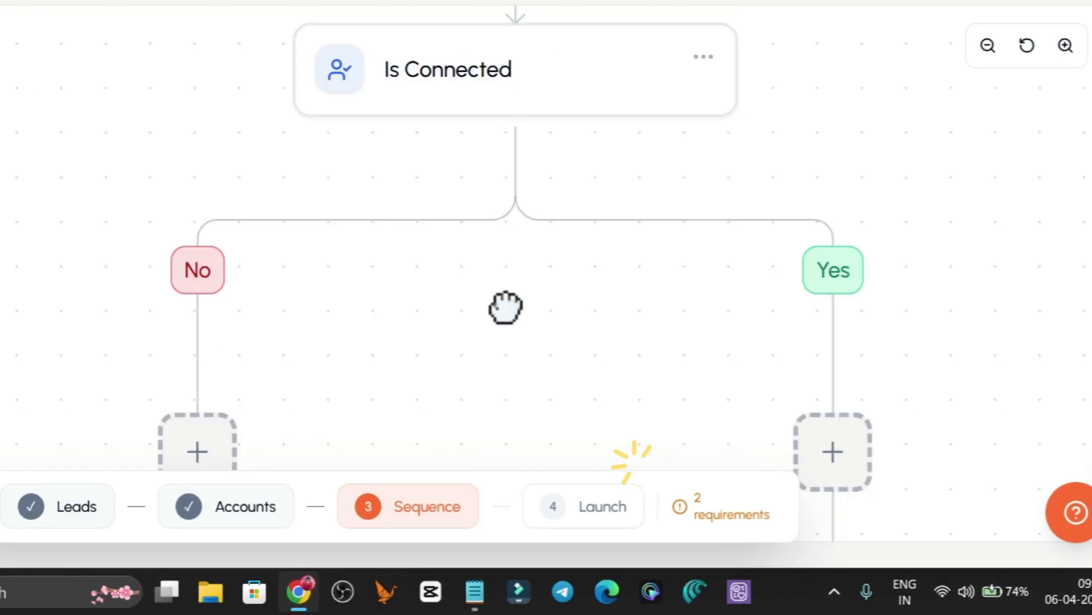
{"action": "left_click", "coordinate": [796, 408]}
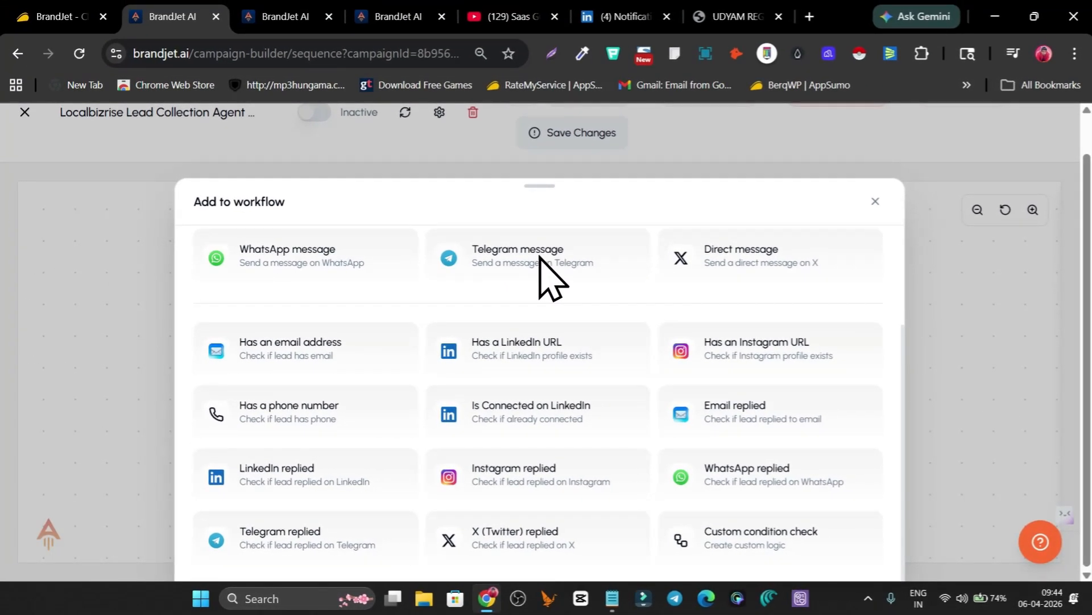
{"action": "scroll", "coordinate": [591, 290], "scroll_direction": "up", "scroll_amount": 3}
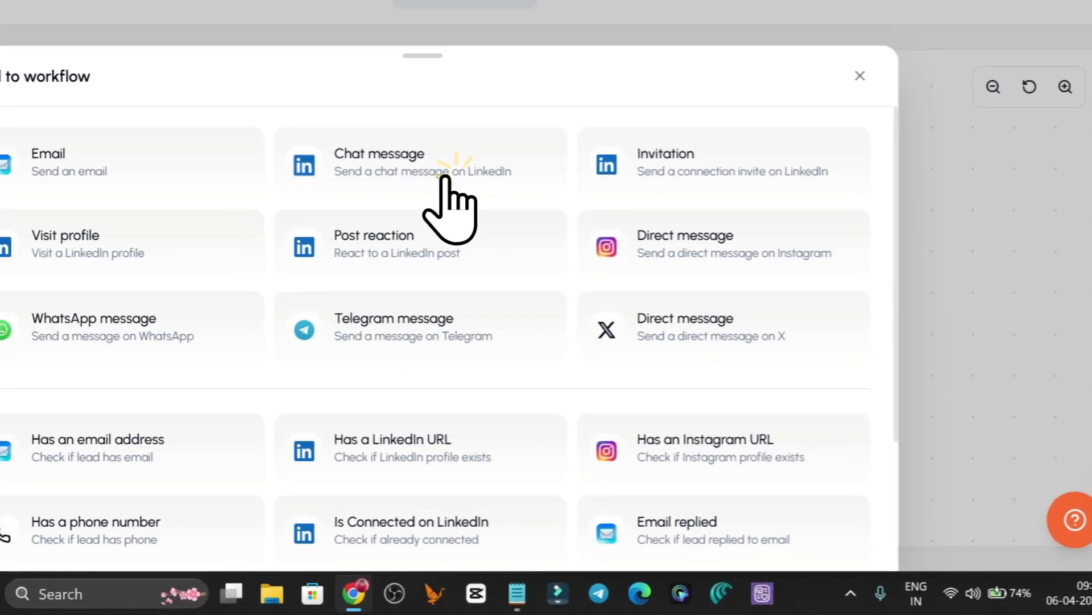
{"action": "left_click", "coordinate": [556, 282]}
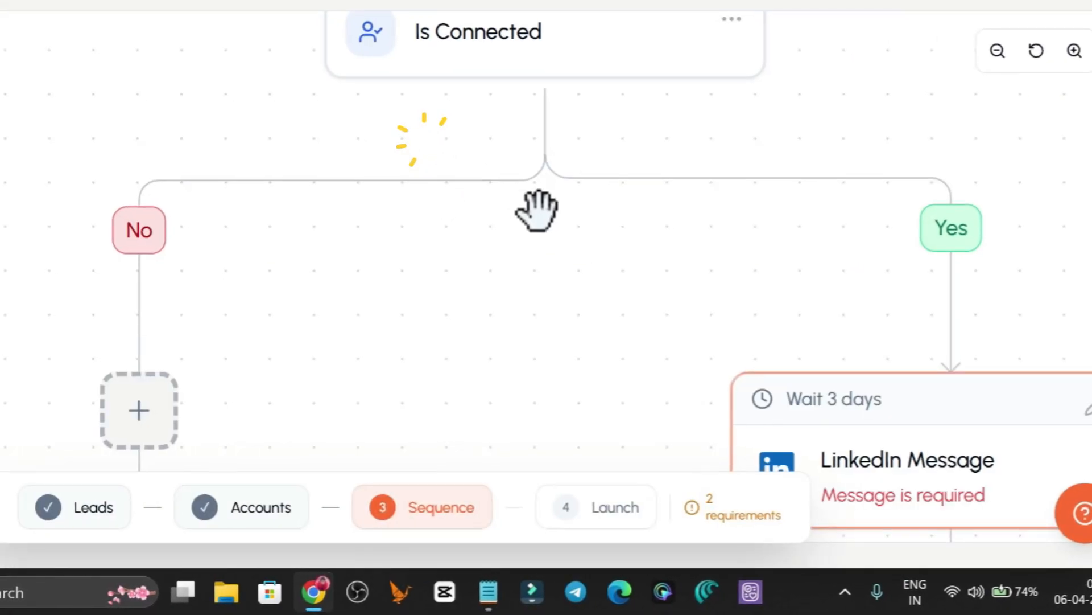
- Add a LinkedIn visit profile step to the No branch of the Is Connected condition
{"action": "left_click_drag", "start_coordinate": [632, 375], "coordinate": [769, 292]}
{"action": "left_click_drag", "start_coordinate": [676, 360], "coordinate": [558, 324]}
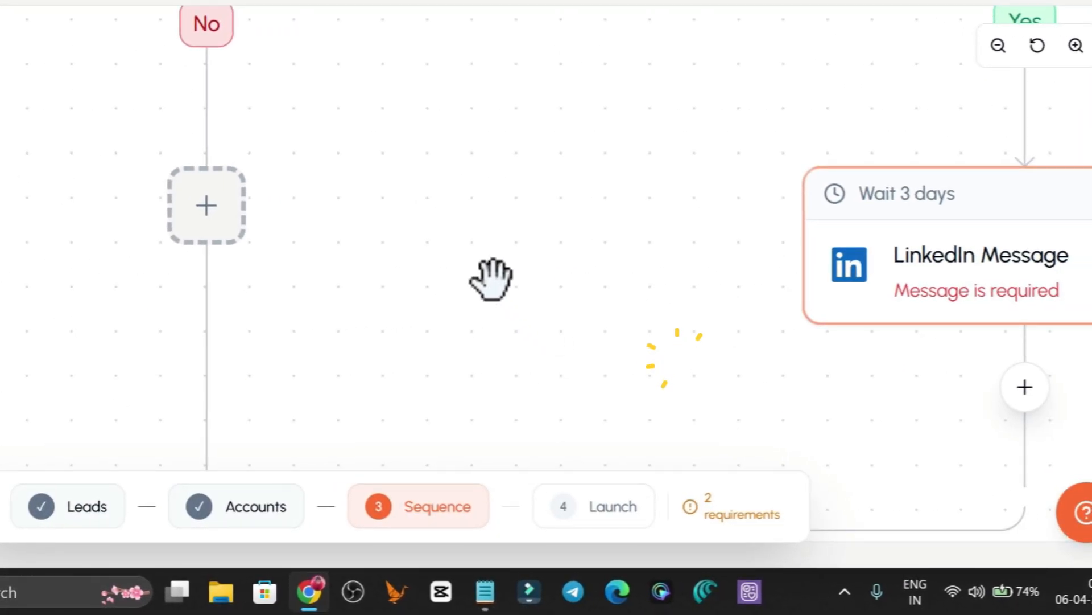
{"action": "left_click_drag", "start_coordinate": [490, 276], "coordinate": [478, 410]}
{"action": "left_click", "coordinate": [186, 339]}
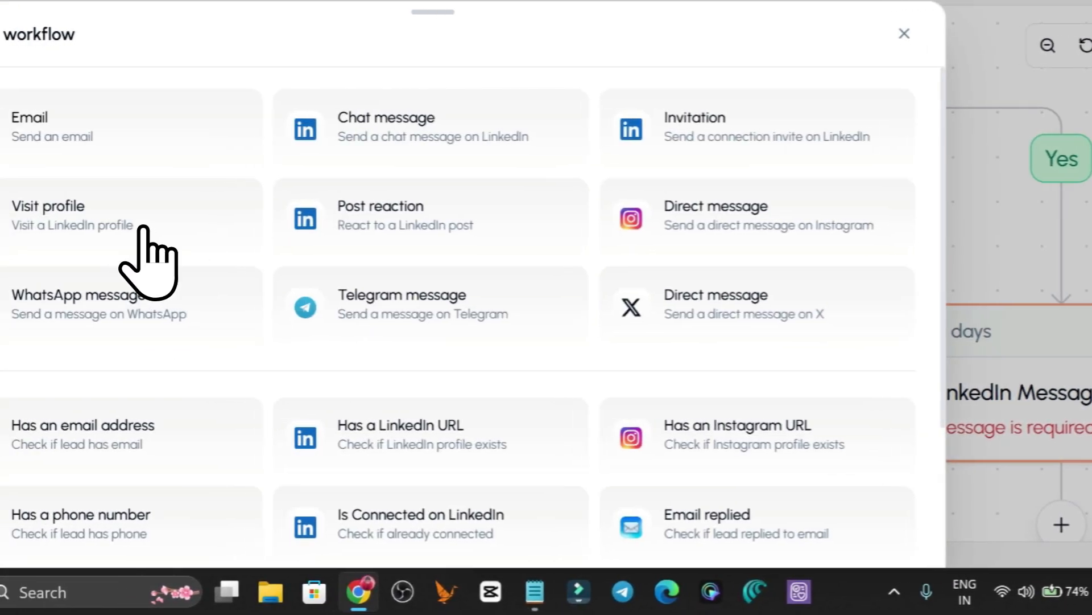
{"action": "left_click", "coordinate": [169, 232]}
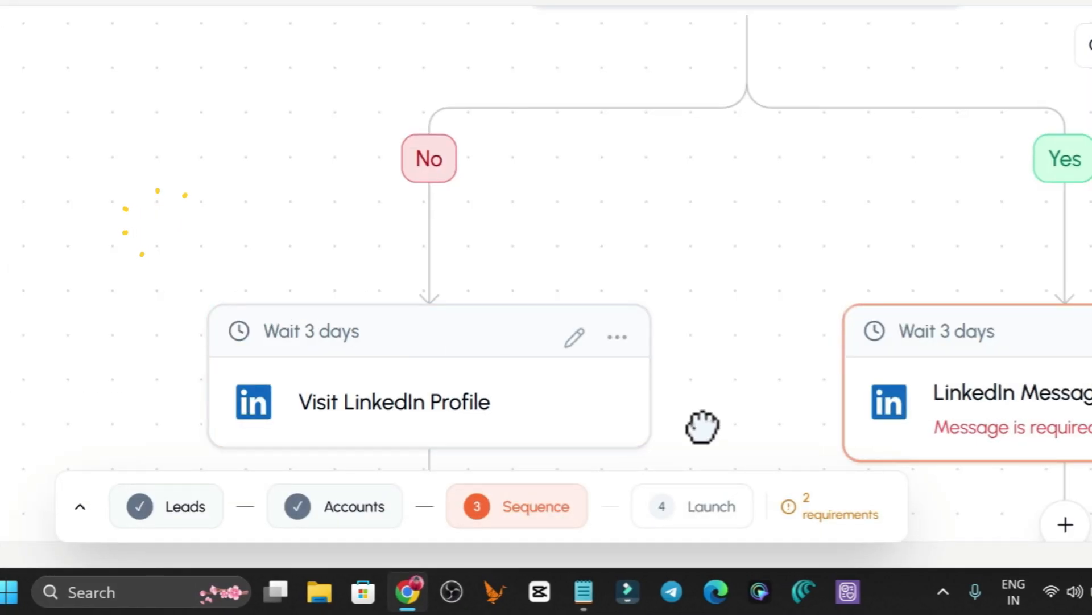
- Add a LinkedIn post reaction step below the Visit LinkedIn Profile step
{"action": "left_click_drag", "start_coordinate": [703, 427], "coordinate": [606, 168]}
{"action": "left_click", "coordinate": [360, 240]}
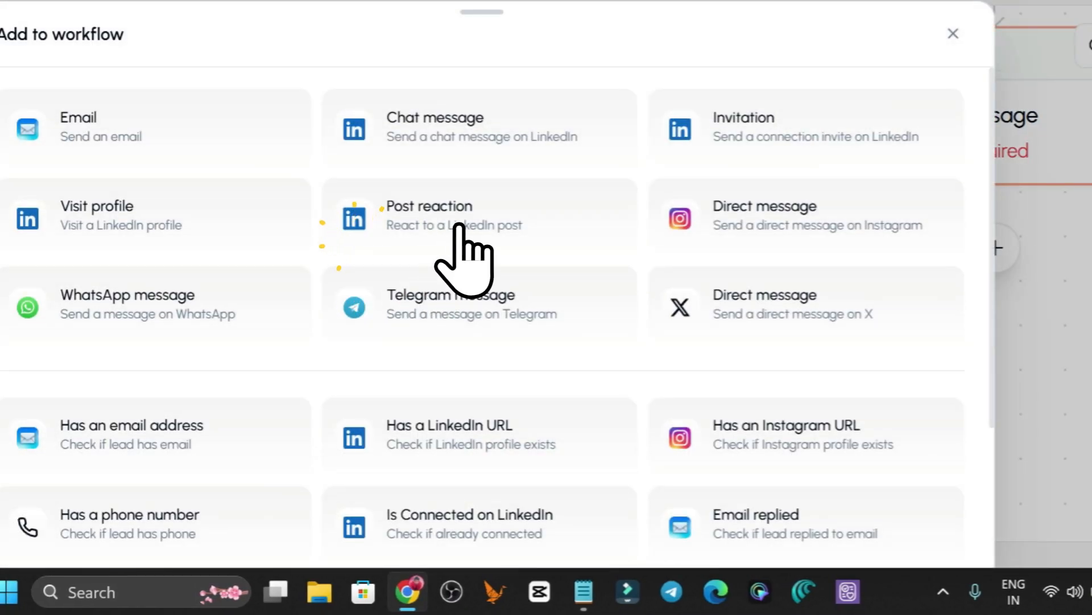
{"action": "left_click", "coordinate": [477, 213]}
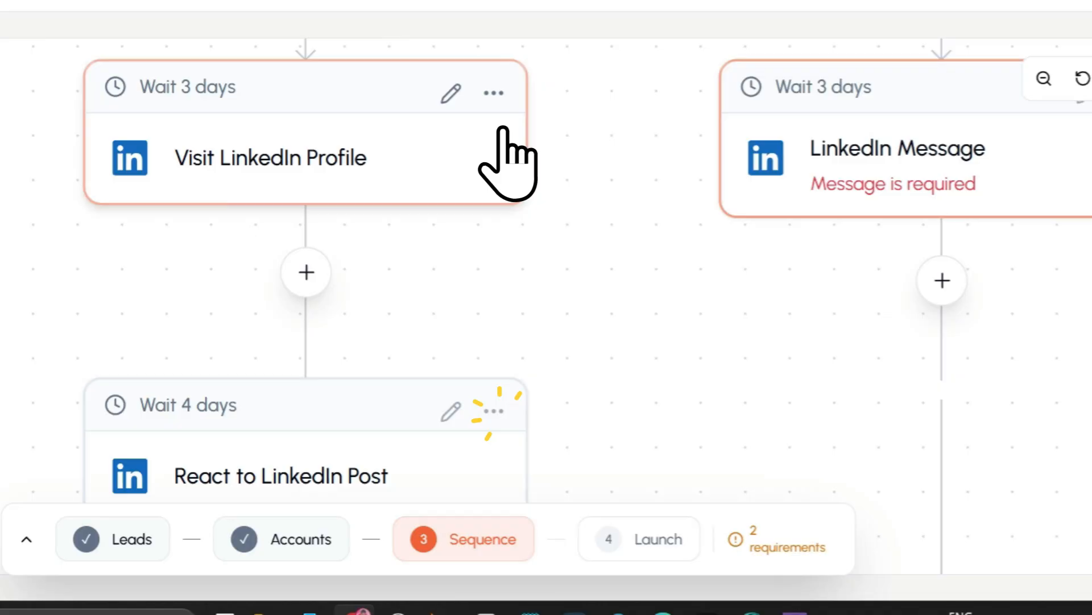
- Open the choices for adding another workflow step below the React to LinkedIn Post step
{"action": "scroll", "coordinate": [561, 125], "scroll_direction": "down", "scroll_amount": 5}
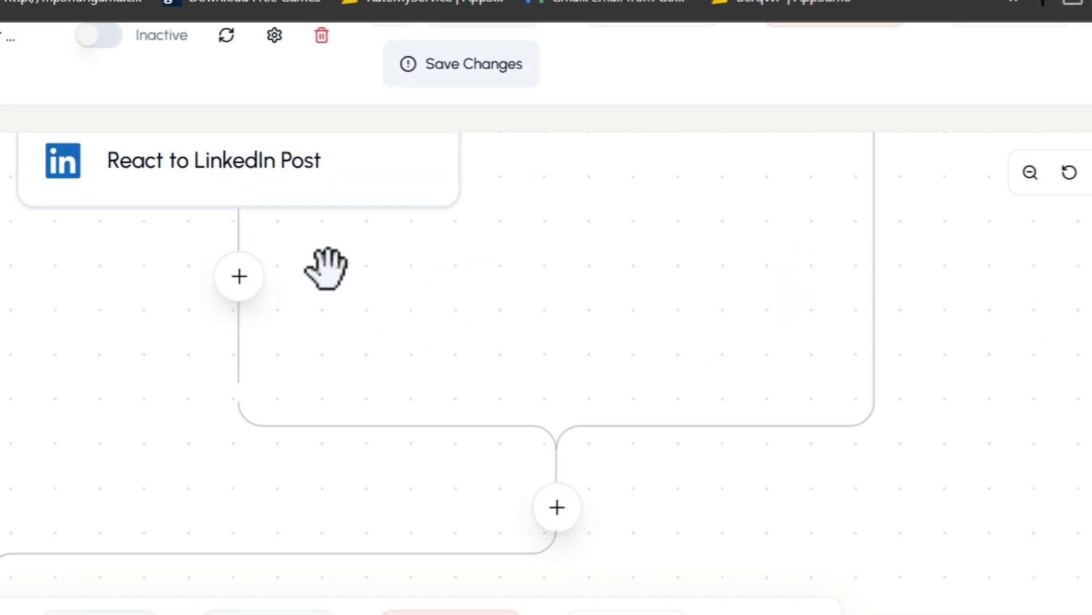
{"action": "left_click_drag", "start_coordinate": [316, 285], "coordinate": [372, 362]}
{"action": "left_click", "coordinate": [289, 346]}
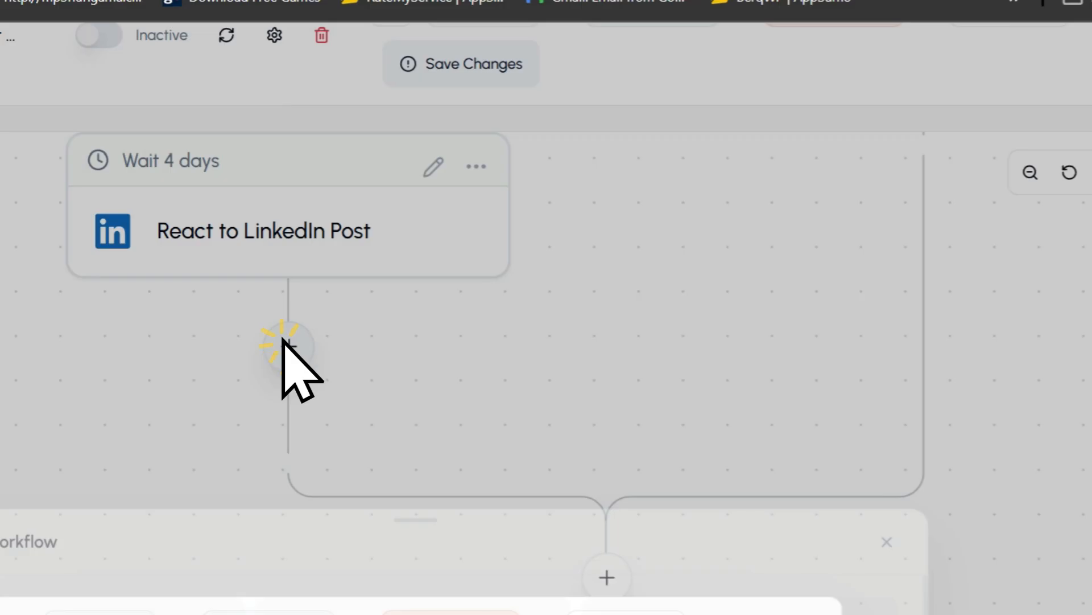
{"action": "left_click", "coordinate": [300, 340]}
{"action": "left_click", "coordinate": [396, 257]}
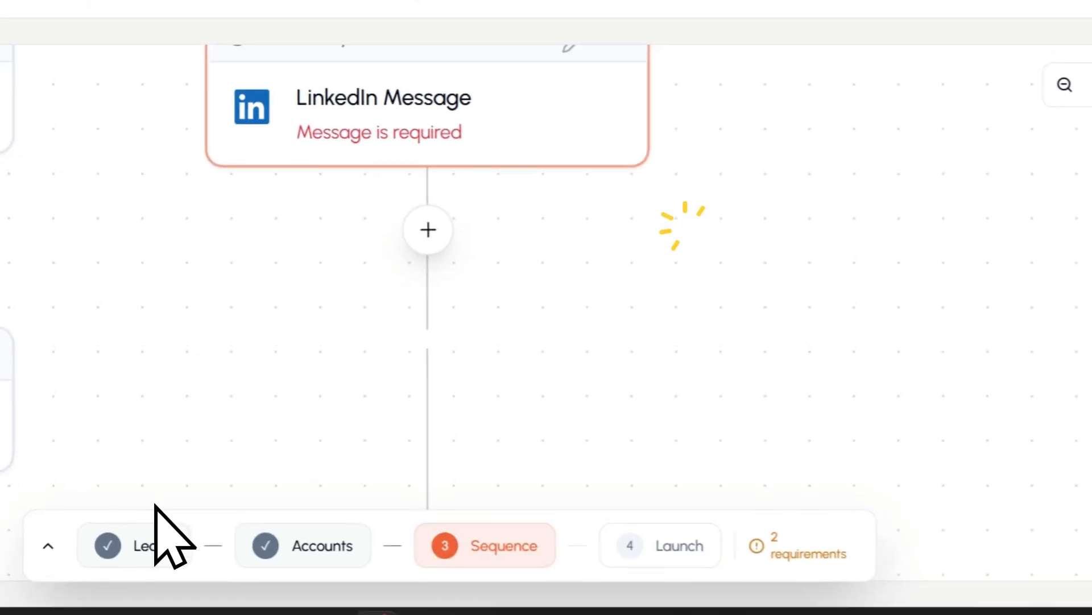
- Add a second LinkedIn chat message step below the LinkedIn Message on the Yes branch of the Is Connected condition
{"action": "left_click_drag", "start_coordinate": [666, 436], "coordinate": [696, 341]}
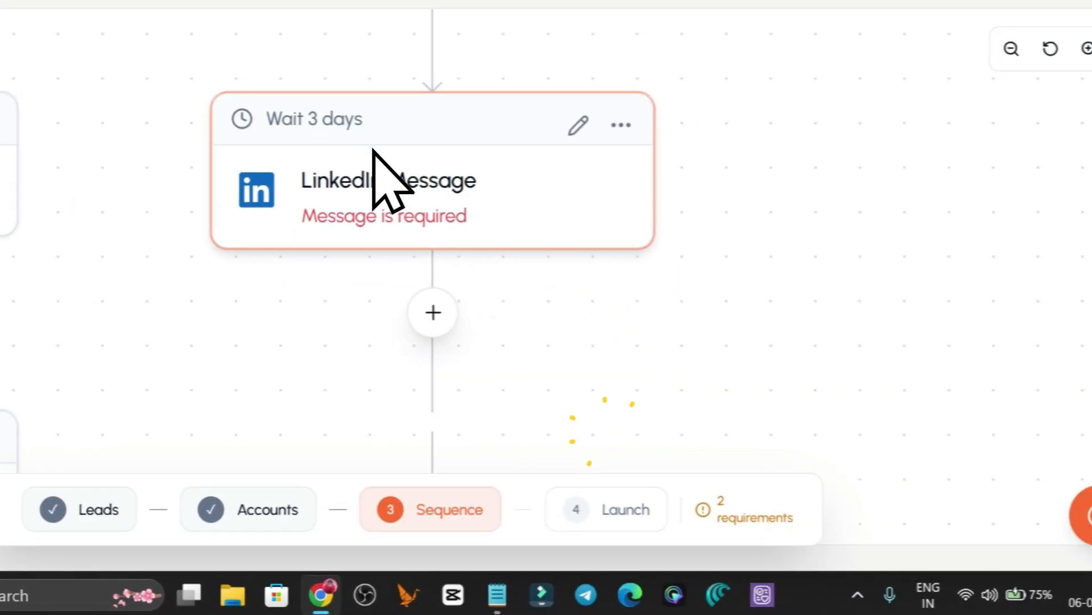
{"action": "left_click", "coordinate": [355, 316]}
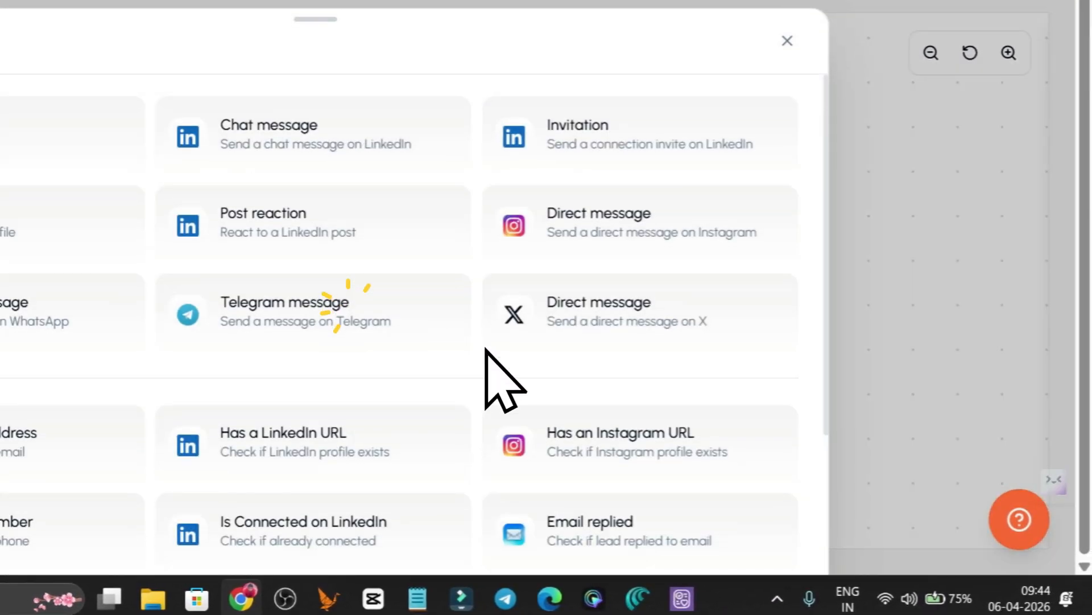
{"action": "scroll", "coordinate": [427, 353], "scroll_direction": "down", "scroll_amount": 3}
{"action": "scroll", "coordinate": [449, 344], "scroll_direction": "up", "scroll_amount": 3}
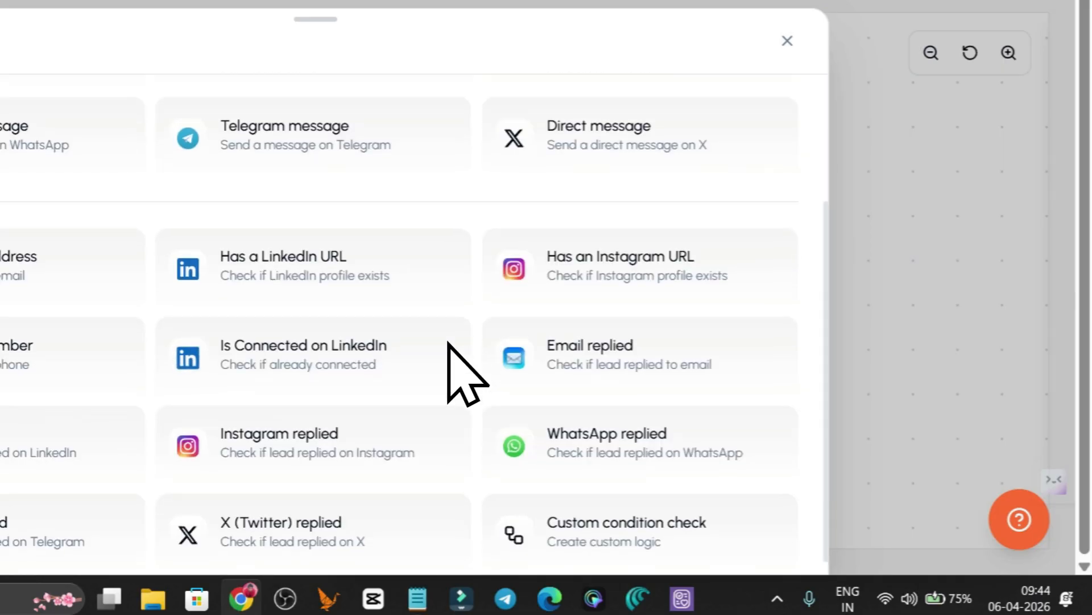
{"action": "left_click", "coordinate": [265, 132]}
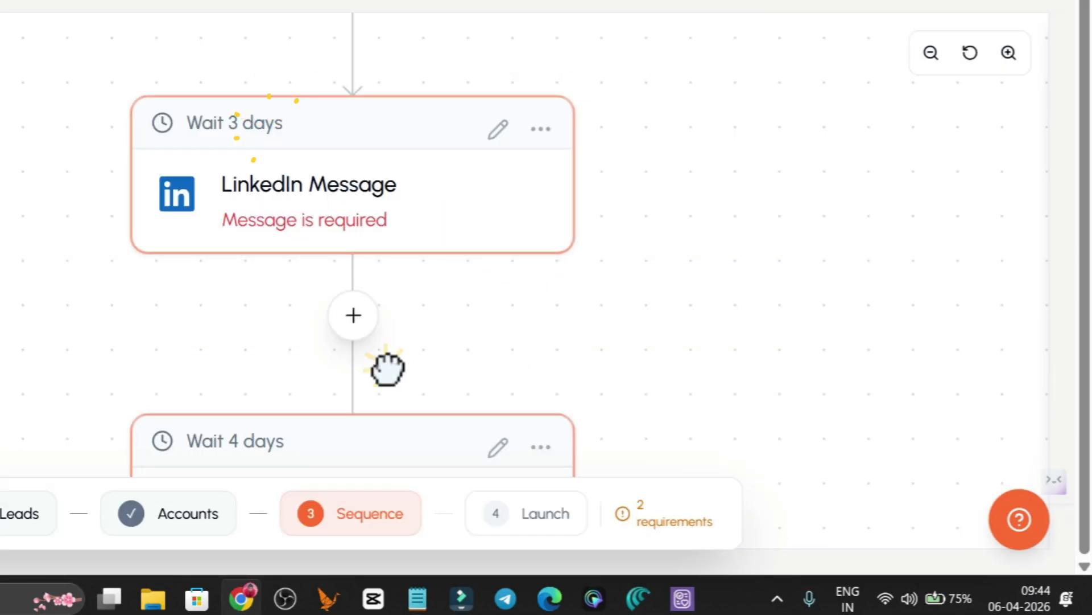
- Look at the second LinkedIn message's delay amount and the available time units, leaving them as they are
{"action": "left_click_drag", "start_coordinate": [387, 368], "coordinate": [382, 132]}
{"action": "left_click", "coordinate": [201, 225]}
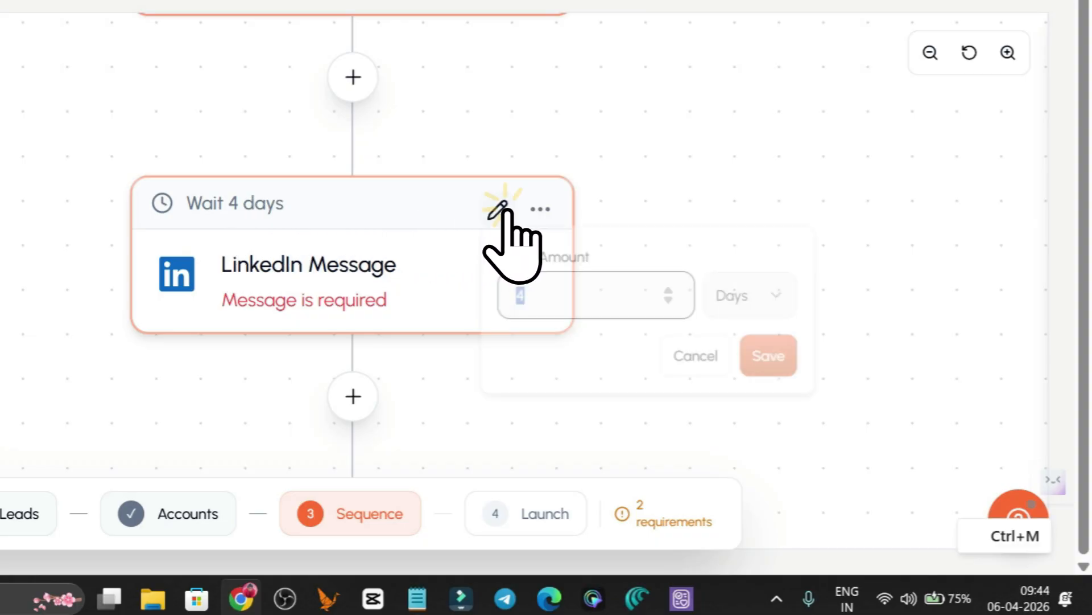
{"action": "left_click", "coordinate": [734, 301]}
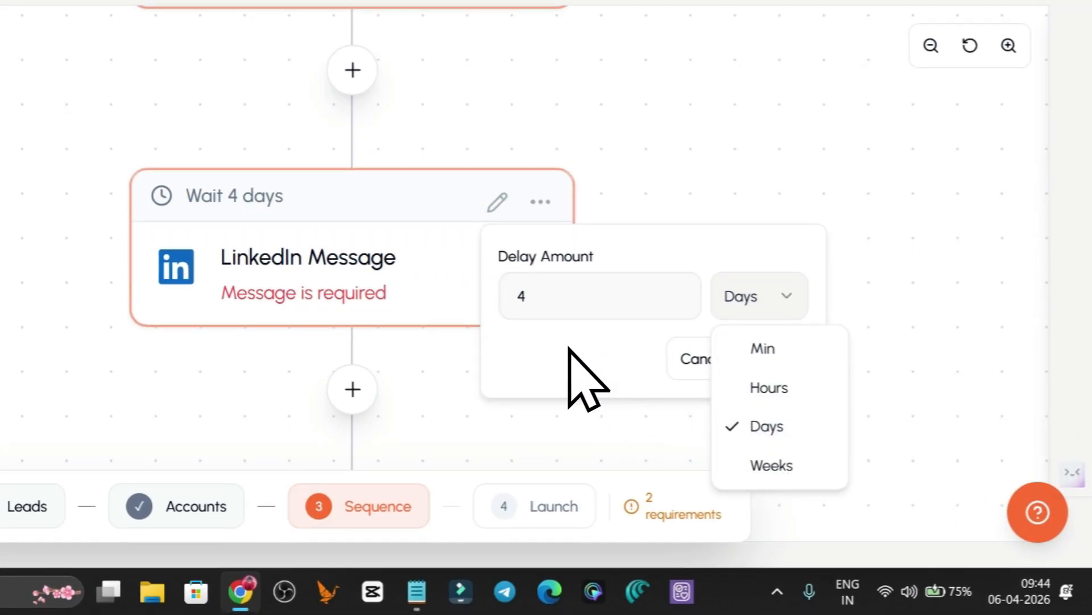
{"action": "left_click", "coordinate": [553, 297]}
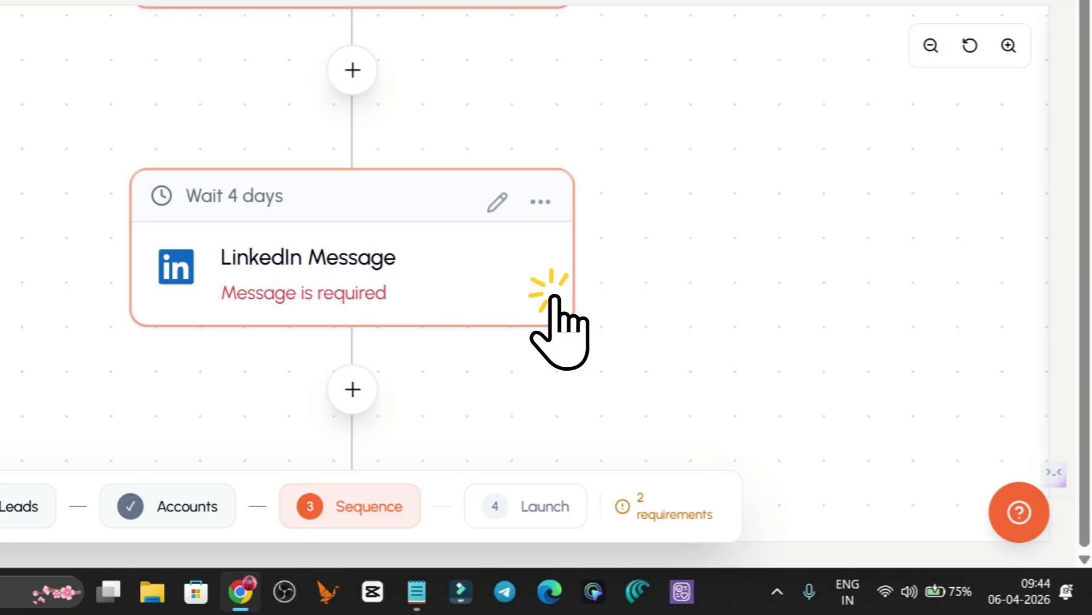
- Open the second LinkedIn message's settings, look over its message editor and close it
{"action": "left_click", "coordinate": [540, 202]}
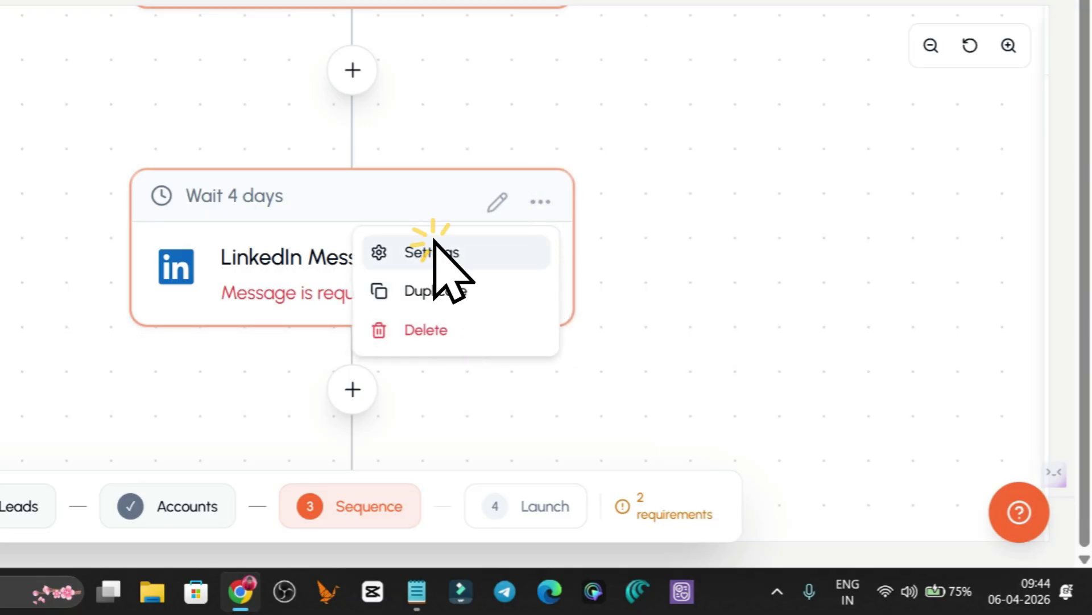
{"action": "left_click", "coordinate": [435, 246]}
{"action": "left_click", "coordinate": [169, 100]}
{"action": "left_click", "coordinate": [249, 193]}
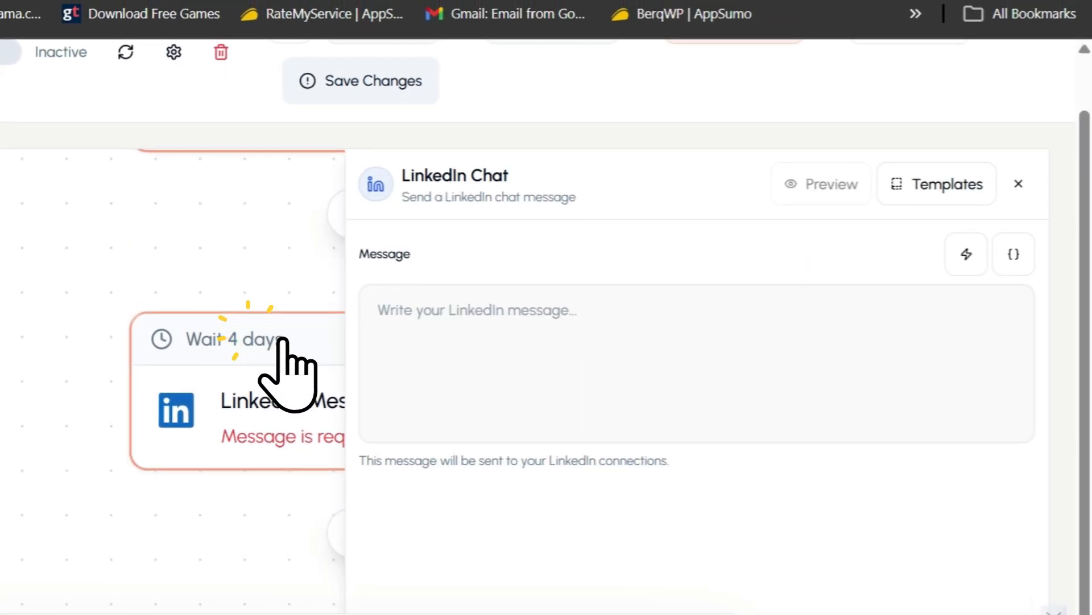
{"action": "left_click", "coordinate": [1018, 183]}
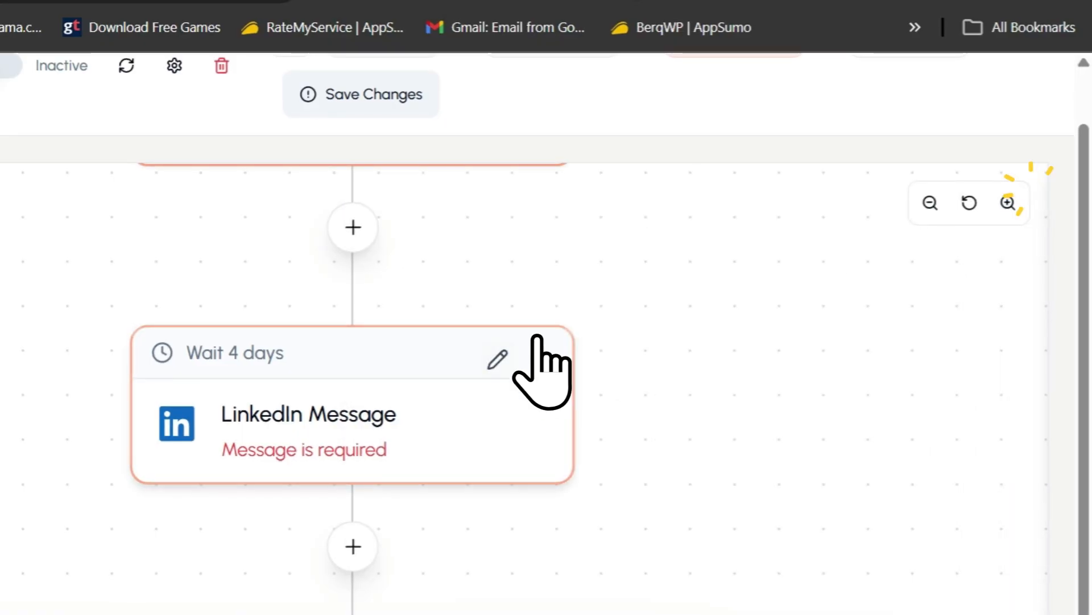
- Set the second LinkedIn message's delay to 2 days and save it
{"action": "left_click", "coordinate": [498, 359]}
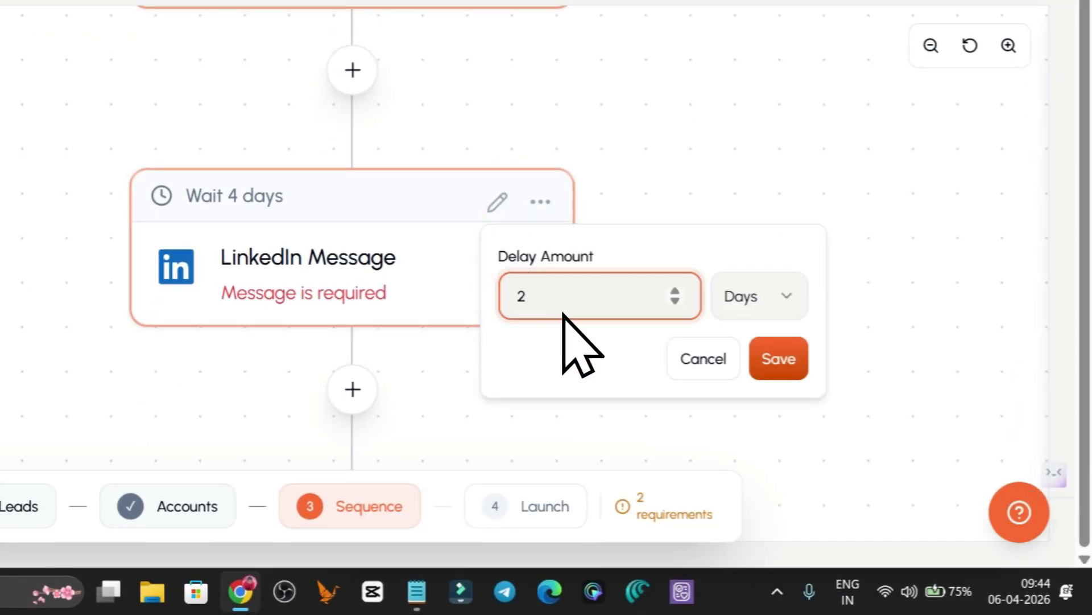
{"action": "left_click", "coordinate": [782, 361]}
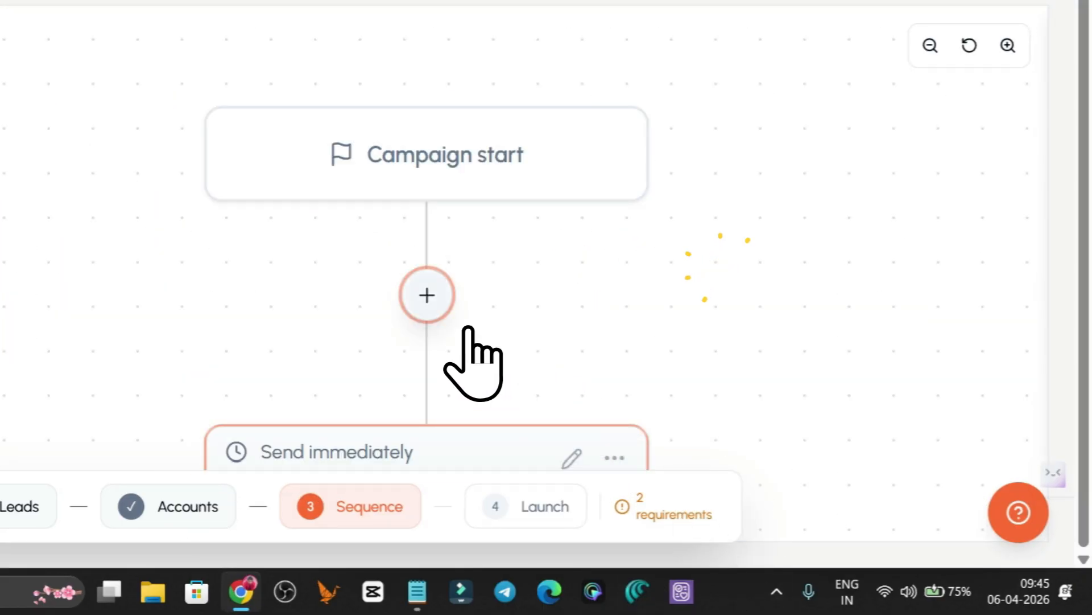
- Add an email step directly after the campaign start, ahead of the X direct message
{"action": "left_click", "coordinate": [430, 297]}
{"action": "scroll", "coordinate": [433, 326], "scroll_direction": "down", "scroll_amount": 5}
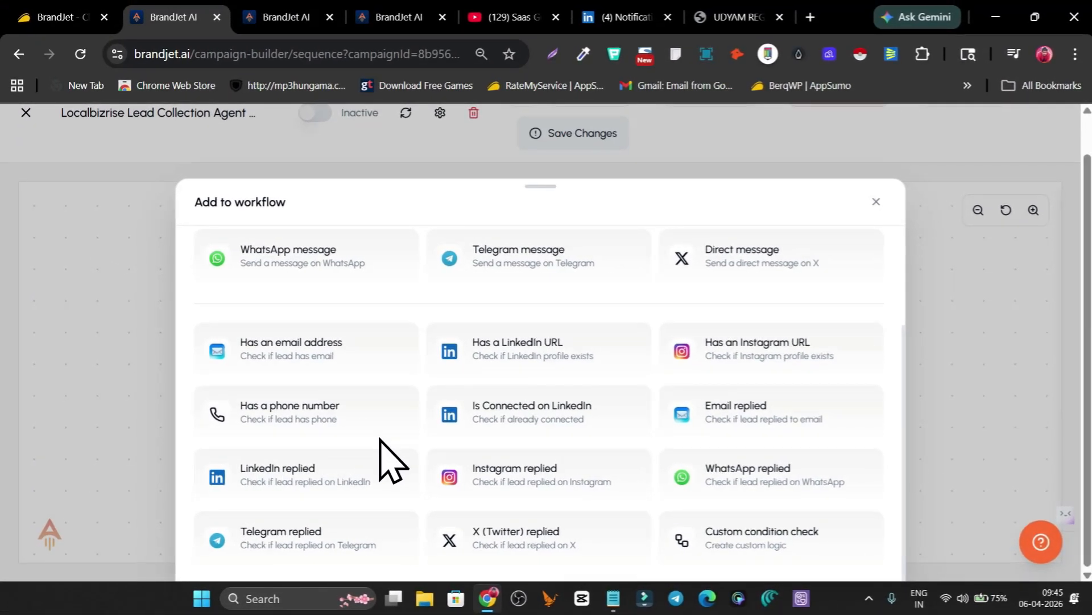
{"action": "scroll", "coordinate": [746, 504], "scroll_direction": "up", "scroll_amount": 2}
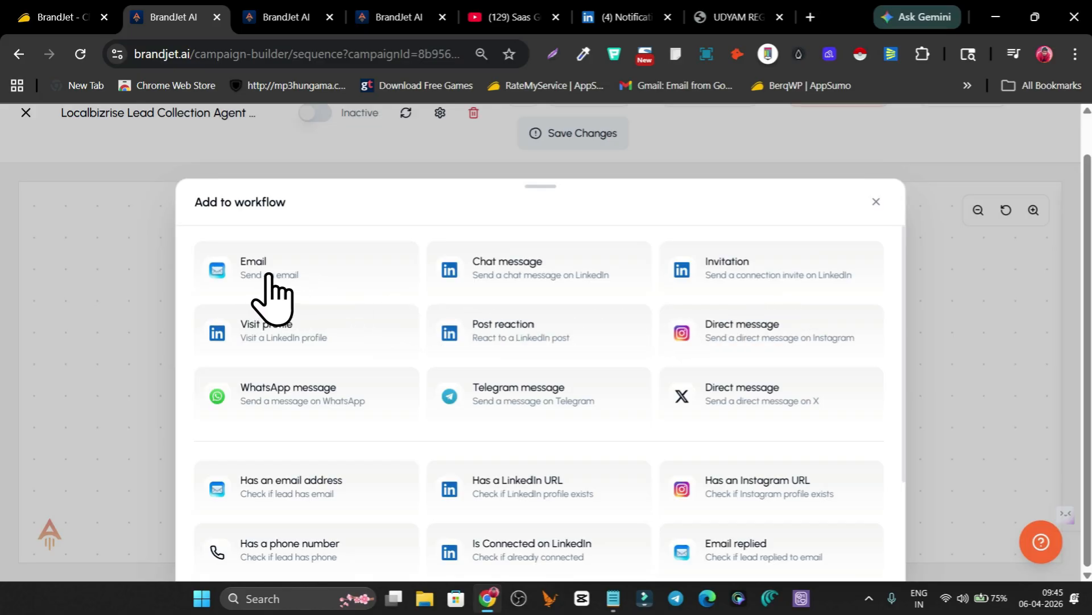
{"action": "left_click", "coordinate": [341, 276]}
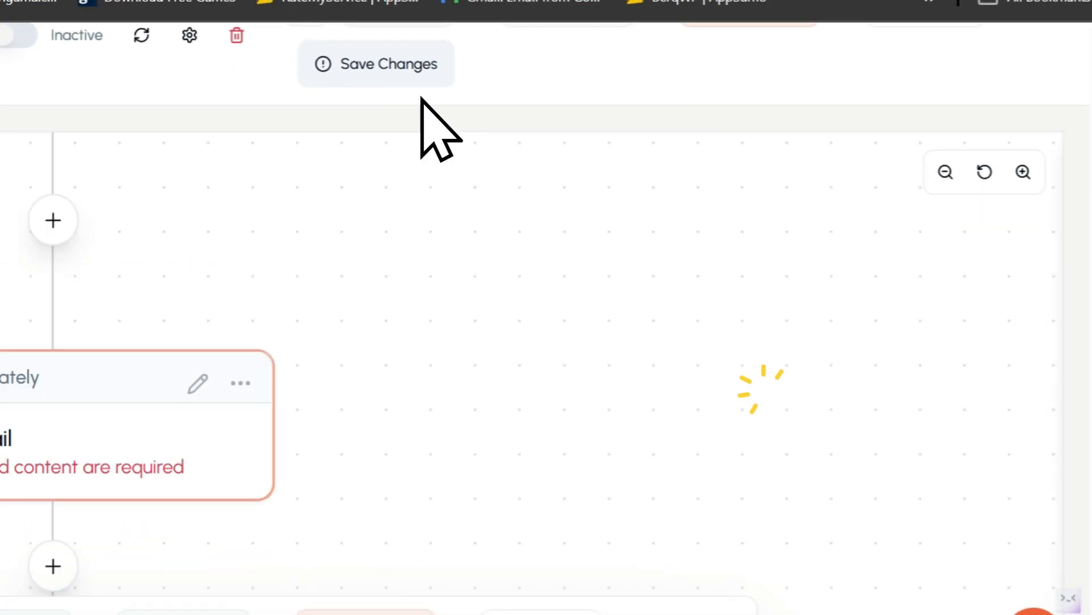
- Check the New Email step's delay settings and cancel without changing them
{"action": "left_click_drag", "start_coordinate": [421, 96], "coordinate": [422, 245]}
{"action": "left_click_drag", "start_coordinate": [299, 426], "coordinate": [423, 385]}
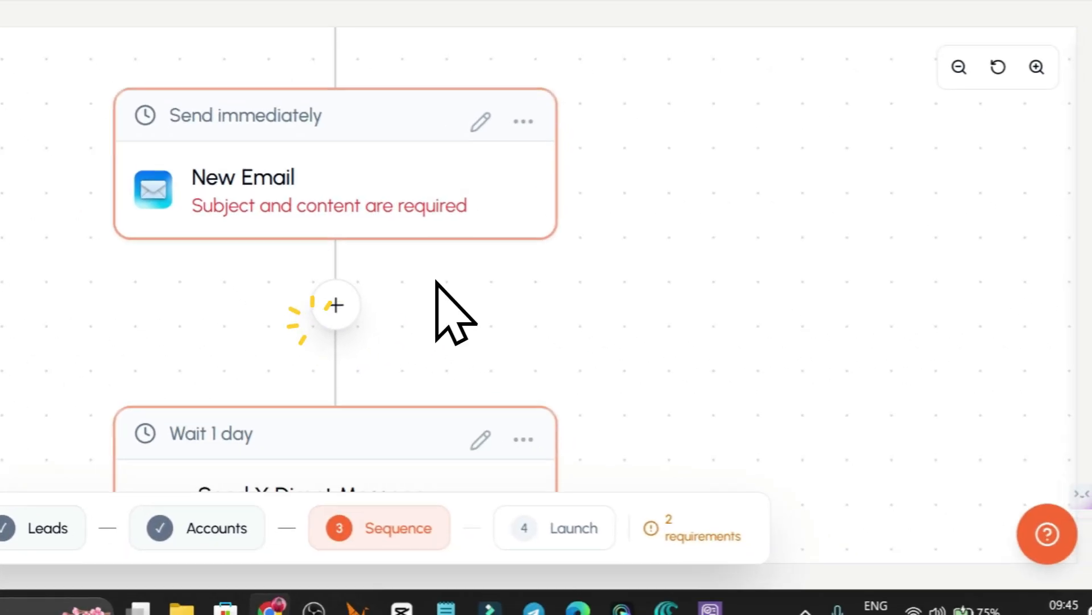
{"action": "left_click", "coordinate": [481, 121]}
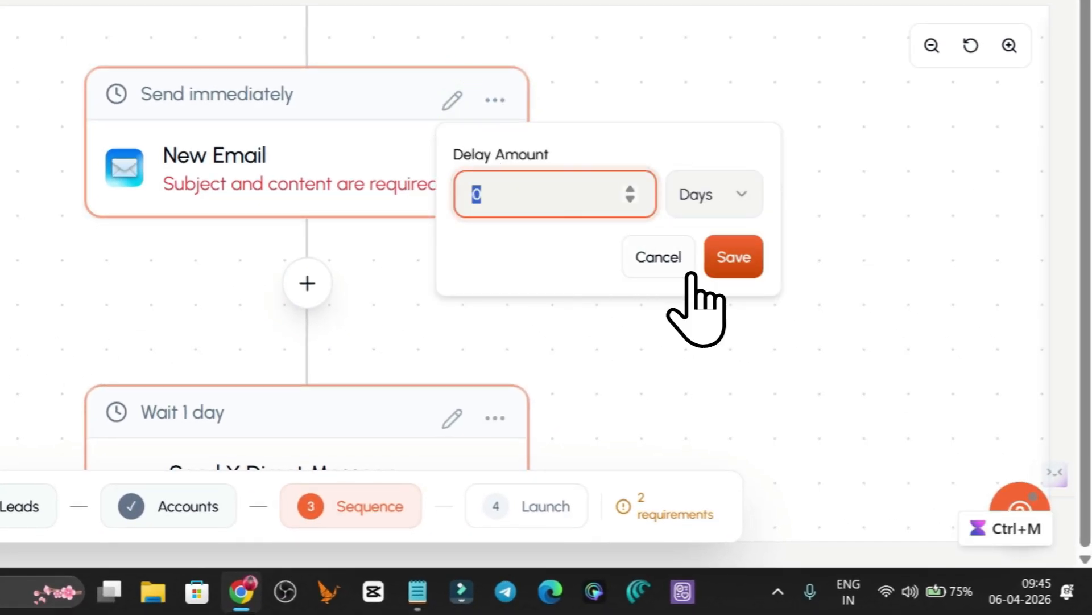
{"action": "left_click", "coordinate": [655, 255]}
- Open the New Email step's settings and look over its subject field and content editor
{"action": "left_click", "coordinate": [498, 102]}
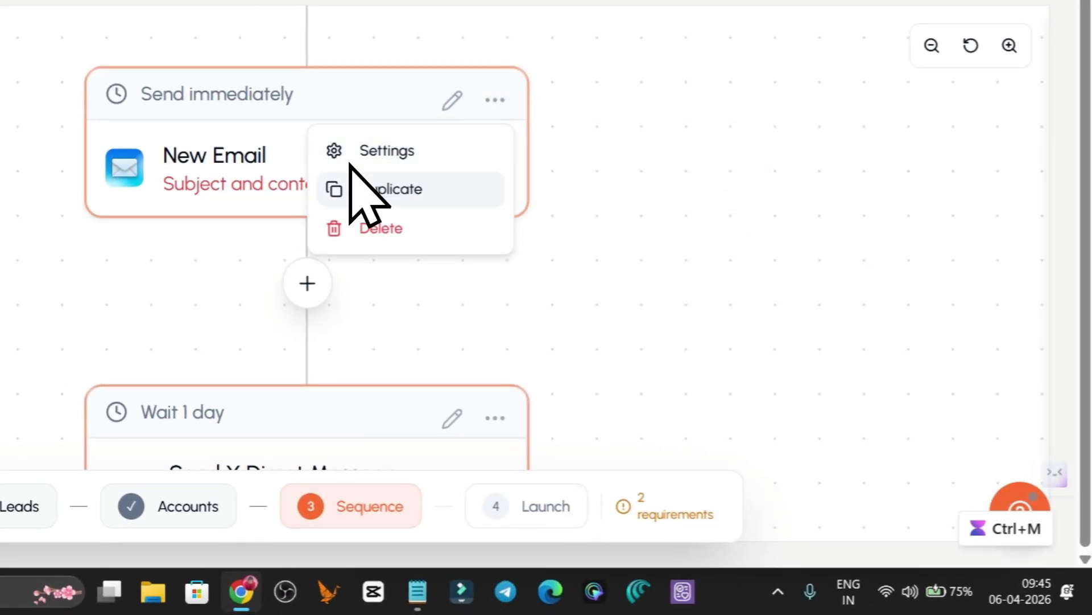
{"action": "left_click", "coordinate": [389, 154]}
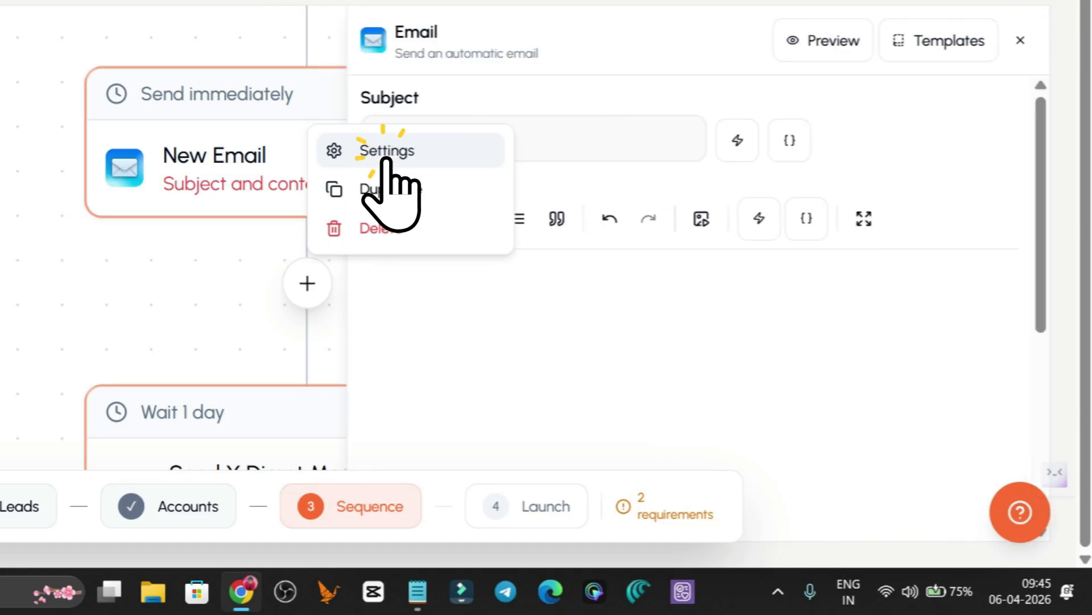
{"action": "left_click", "coordinate": [464, 137]}
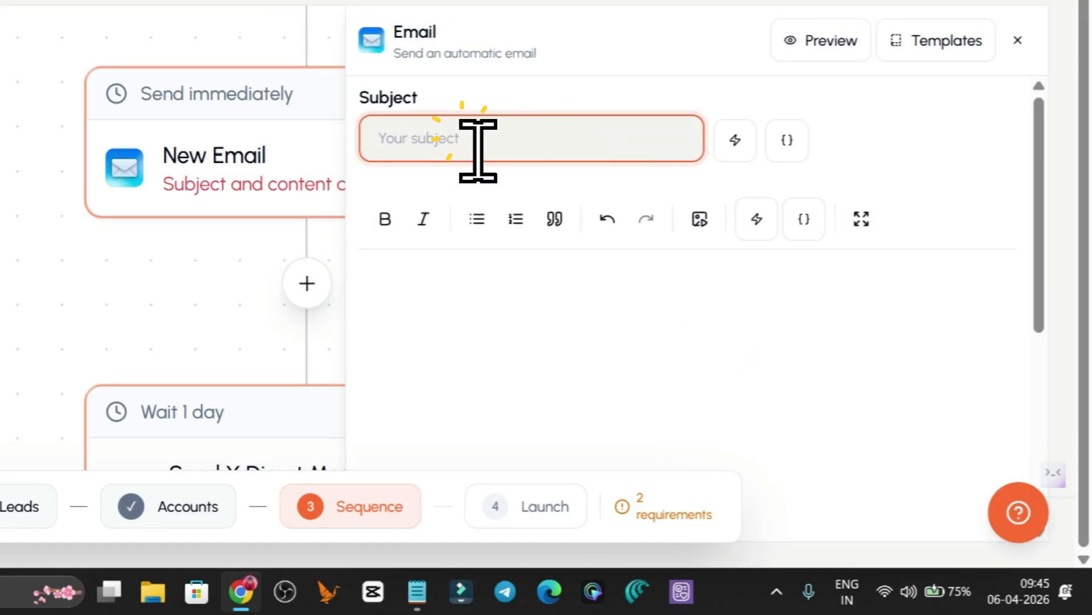
{"action": "scroll", "coordinate": [602, 365], "scroll_direction": "down", "scroll_amount": 5}
{"action": "scroll", "coordinate": [698, 415], "scroll_direction": "up", "scroll_amount": 5}
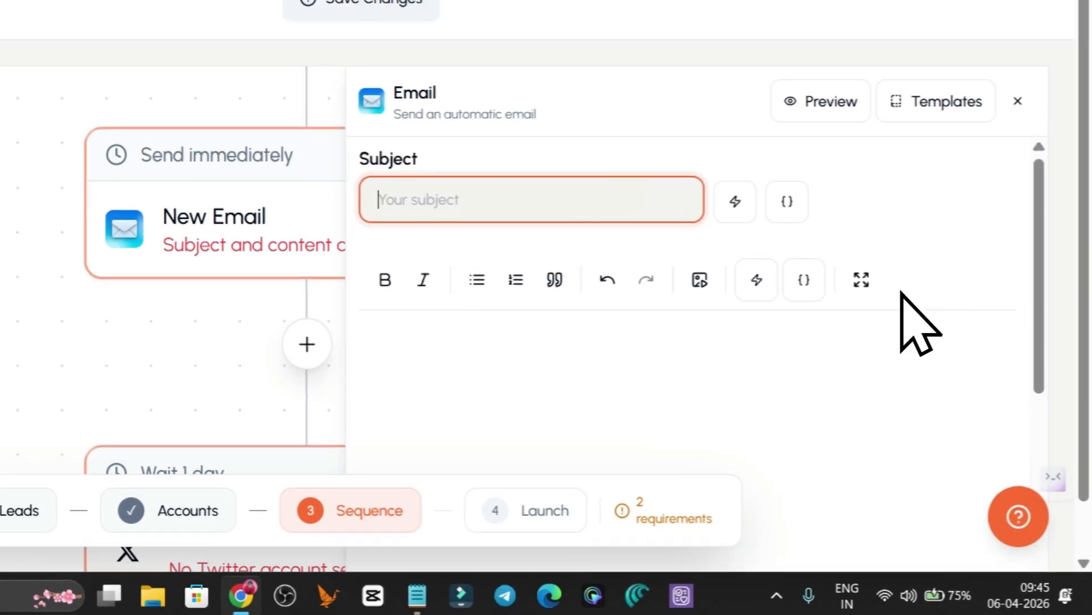
- Open the email template library and browse the available templates
{"action": "left_click", "coordinate": [944, 109]}
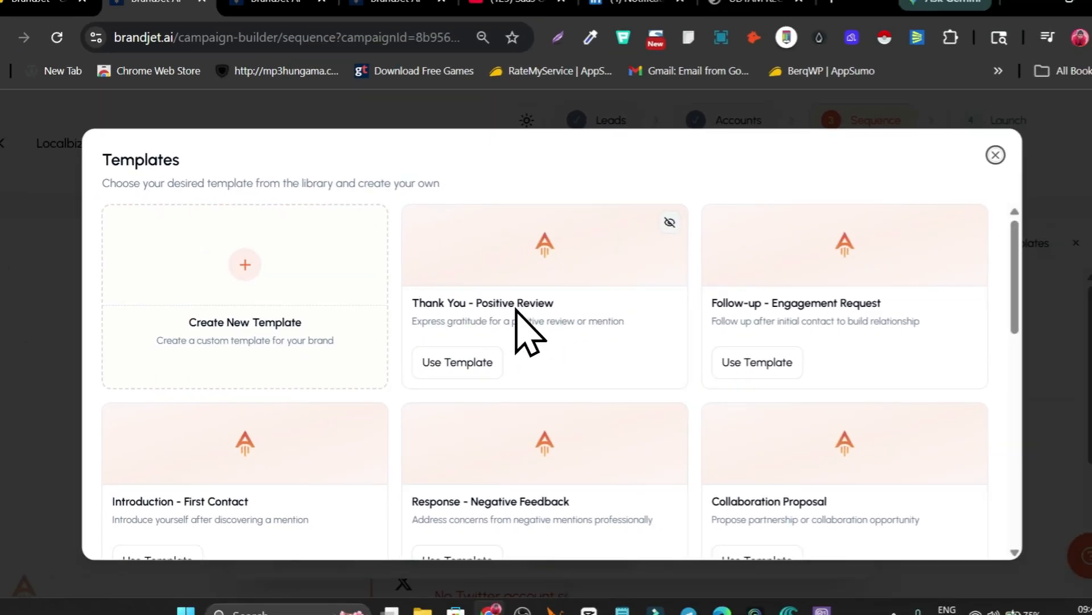
{"action": "scroll", "coordinate": [458, 316], "scroll_direction": "down", "scroll_amount": 3}
{"action": "scroll", "coordinate": [378, 371], "scroll_direction": "up", "scroll_amount": 3}
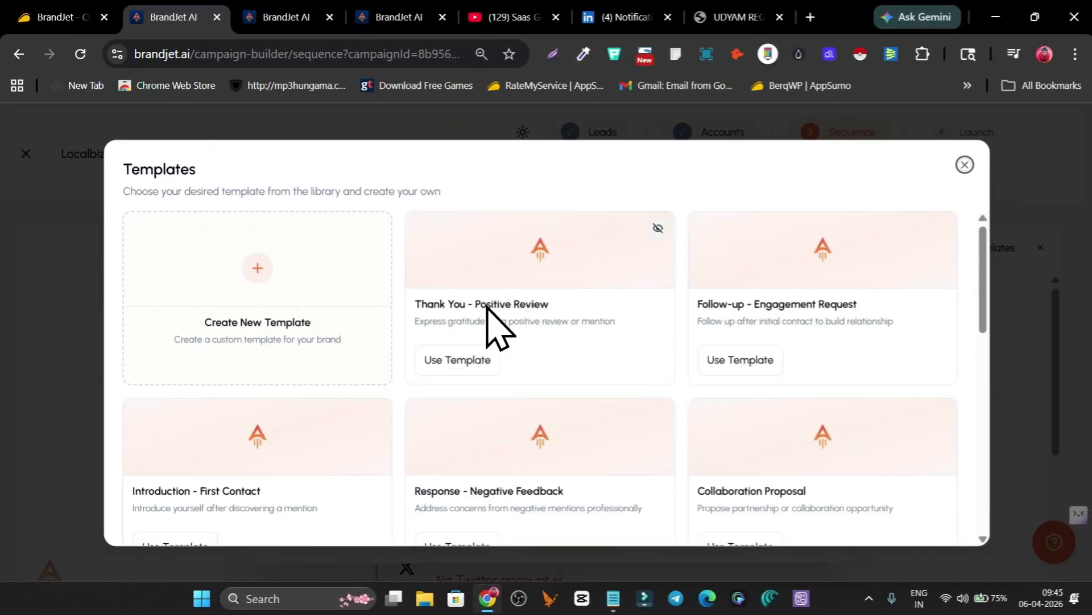
- Browse the remaining email templates, then close the library and the email settings without using a template
{"action": "scroll", "coordinate": [822, 312], "scroll_direction": "down", "scroll_amount": 10}
{"action": "scroll", "coordinate": [731, 370], "scroll_direction": "up", "scroll_amount": 7}
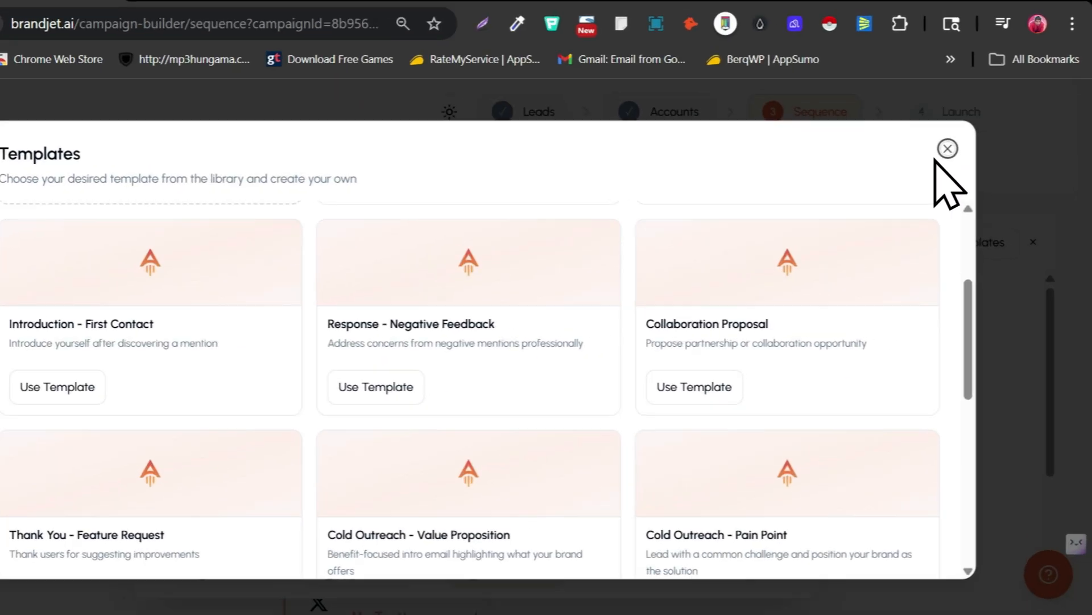
{"action": "left_click", "coordinate": [965, 165]}
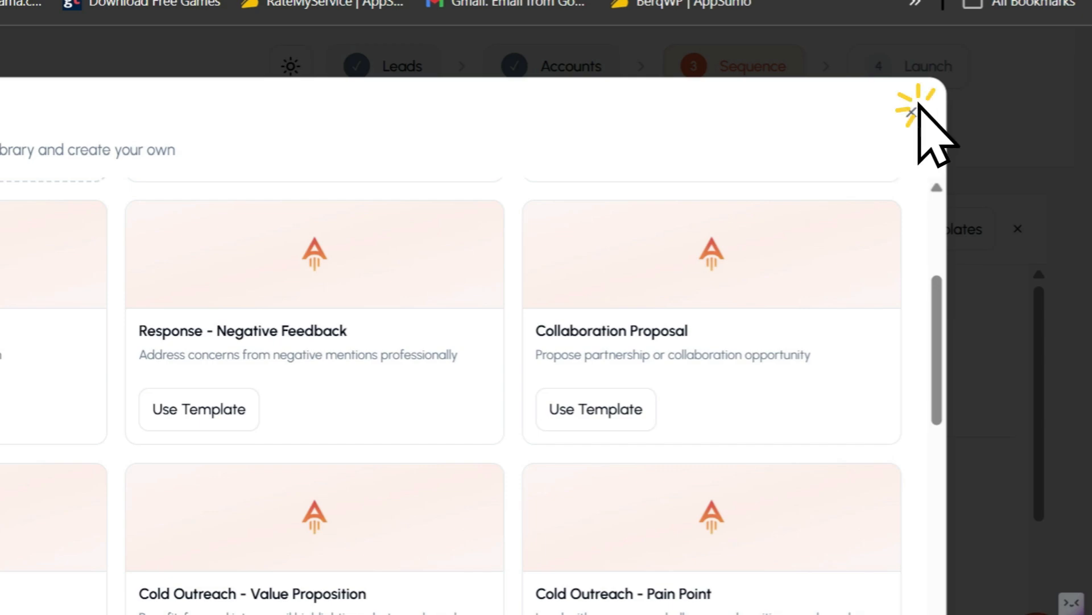
{"action": "left_click", "coordinate": [909, 111]}
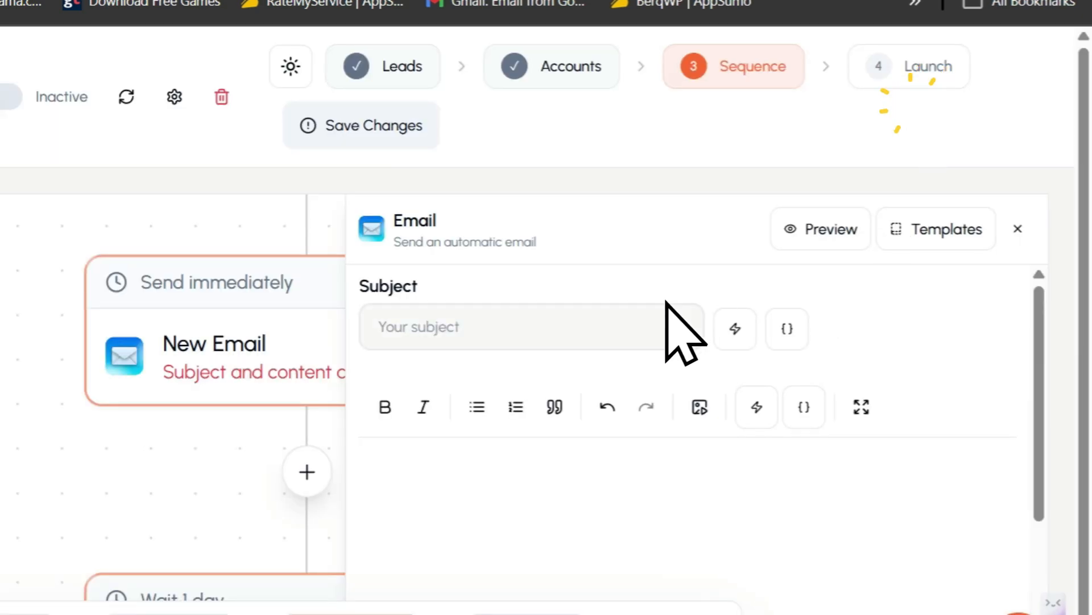
{"action": "left_click", "coordinate": [1079, 144]}
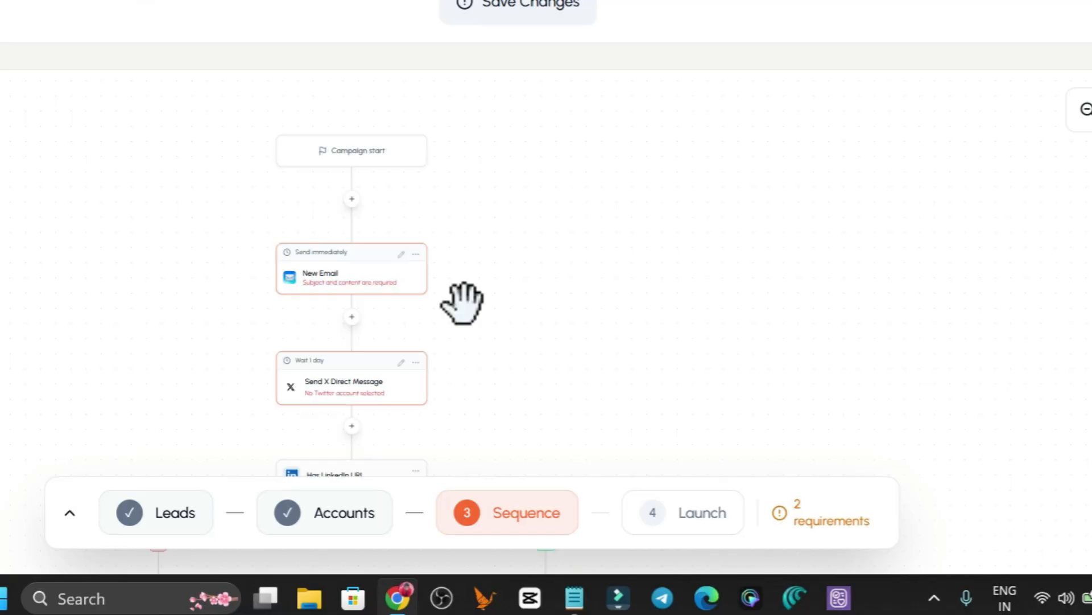
- Review the whole campaign sequence from the campaign start through the LinkedIn condition branches to the final messages
{"action": "left_click_drag", "start_coordinate": [506, 405], "coordinate": [599, 89]}
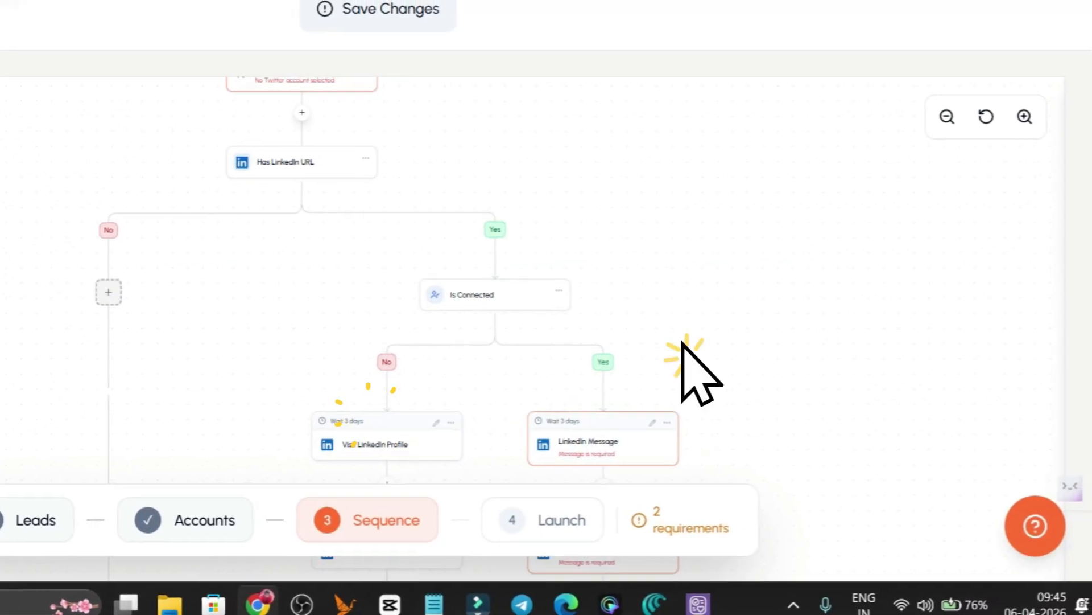
{"action": "left_click_drag", "start_coordinate": [820, 348], "coordinate": [656, 86]}
{"action": "left_click_drag", "start_coordinate": [739, 366], "coordinate": [742, 268]}
{"action": "left_click_drag", "start_coordinate": [587, 277], "coordinate": [589, 164]}
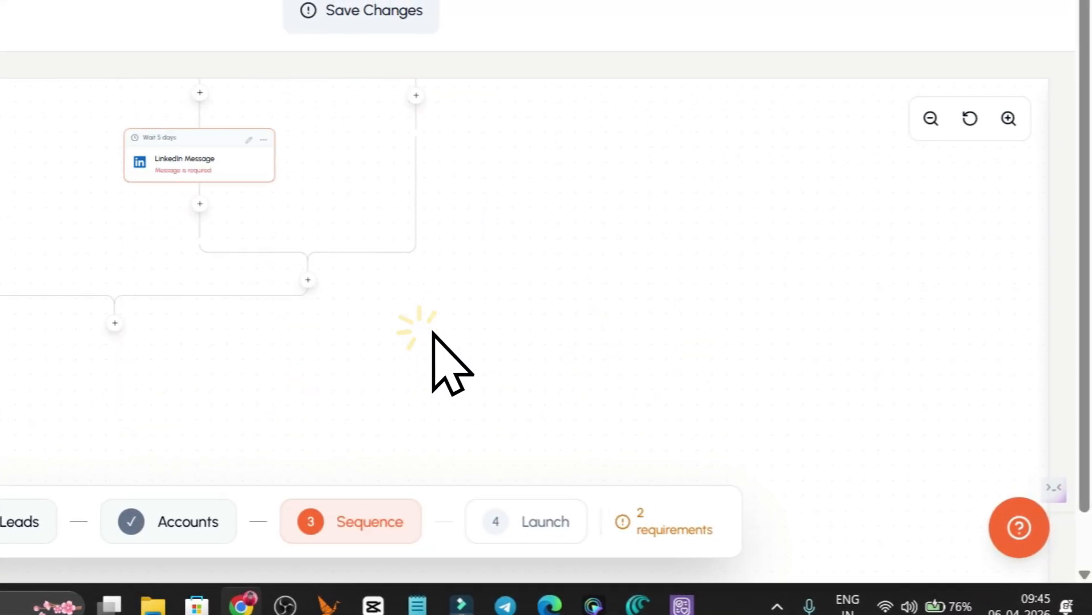
{"action": "left_click_drag", "start_coordinate": [432, 333], "coordinate": [662, 566]}
{"action": "left_click_drag", "start_coordinate": [249, 196], "coordinate": [326, 502]}
{"action": "left_click_drag", "start_coordinate": [405, 357], "coordinate": [340, 382]}
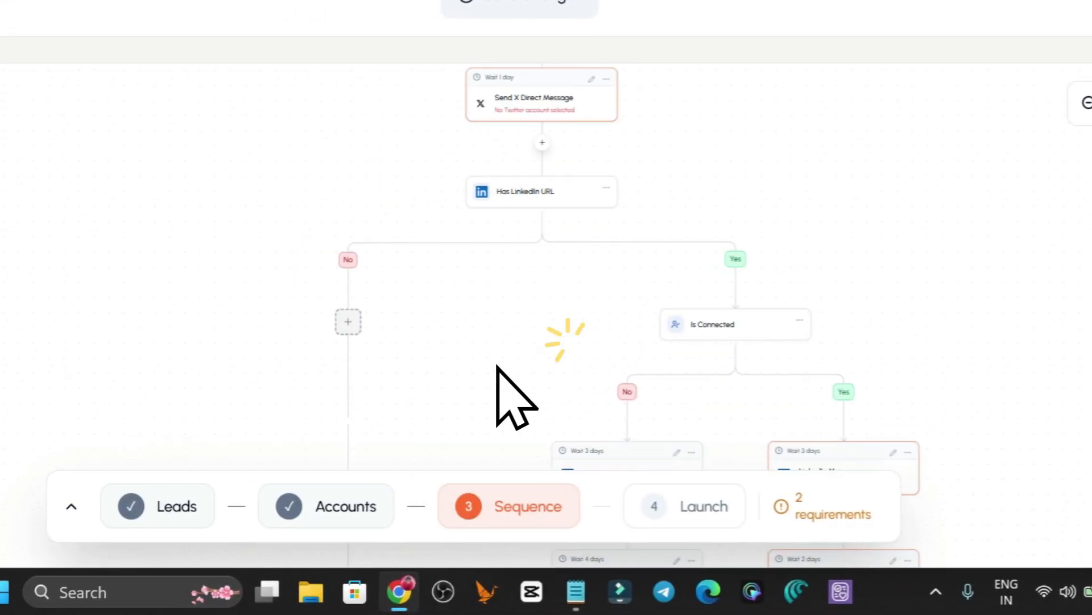
{"action": "left_click_drag", "start_coordinate": [497, 367], "coordinate": [243, 516]}
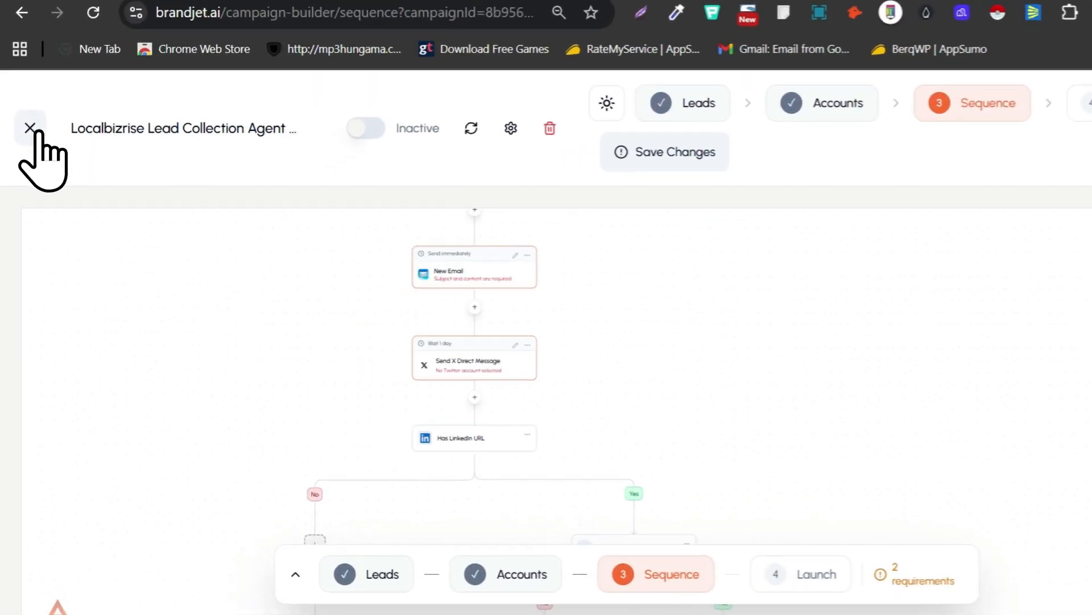
- Leave the campaign sequence builder and open the home dashboard
{"action": "left_click", "coordinate": [26, 153]}
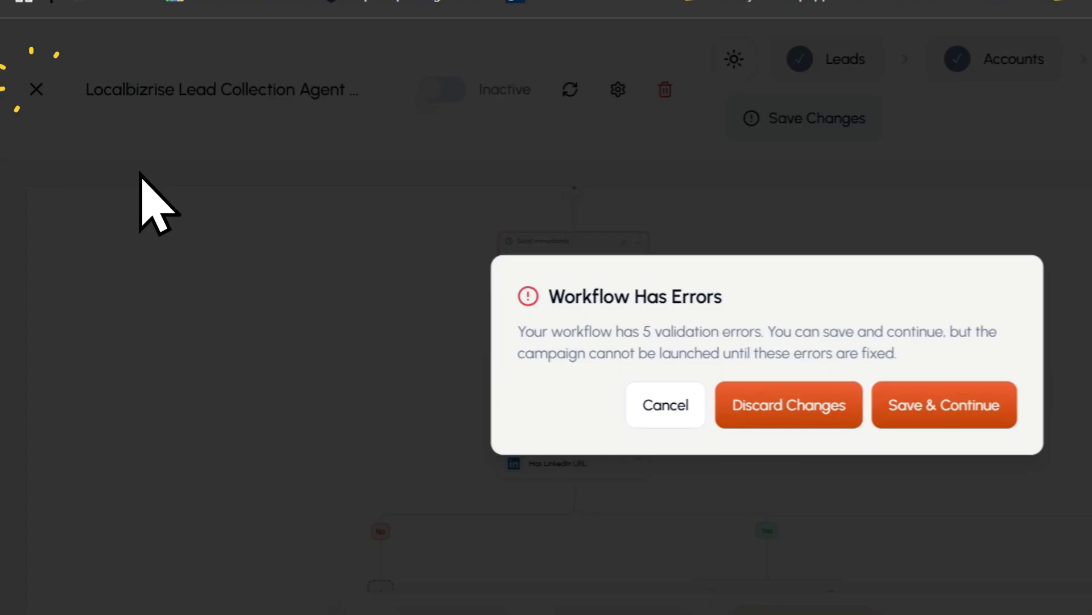
{"action": "left_click", "coordinate": [648, 350]}
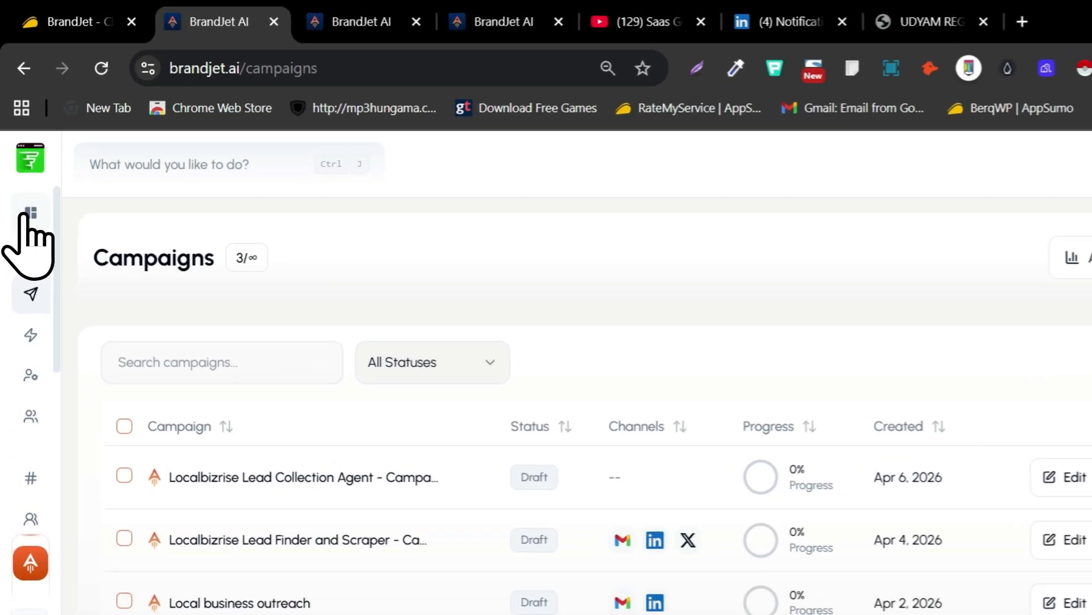
{"action": "left_click", "coordinate": [24, 168]}
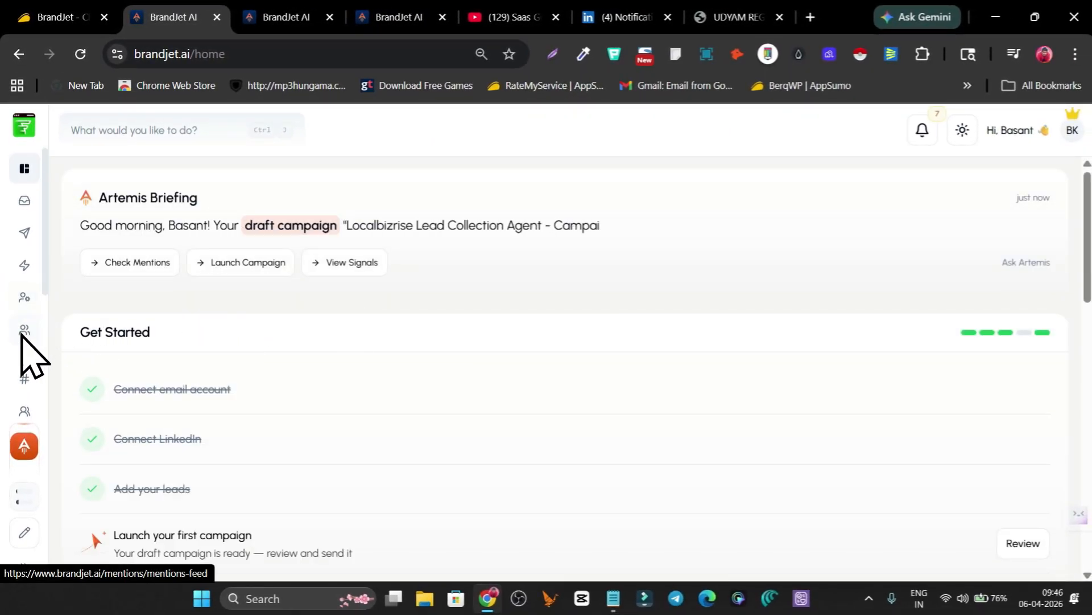
- Expand the sidebar and look over its core and monitoring sections alongside the home dashboard
{"action": "scroll", "coordinate": [28, 319], "scroll_direction": "down", "scroll_amount": 3}
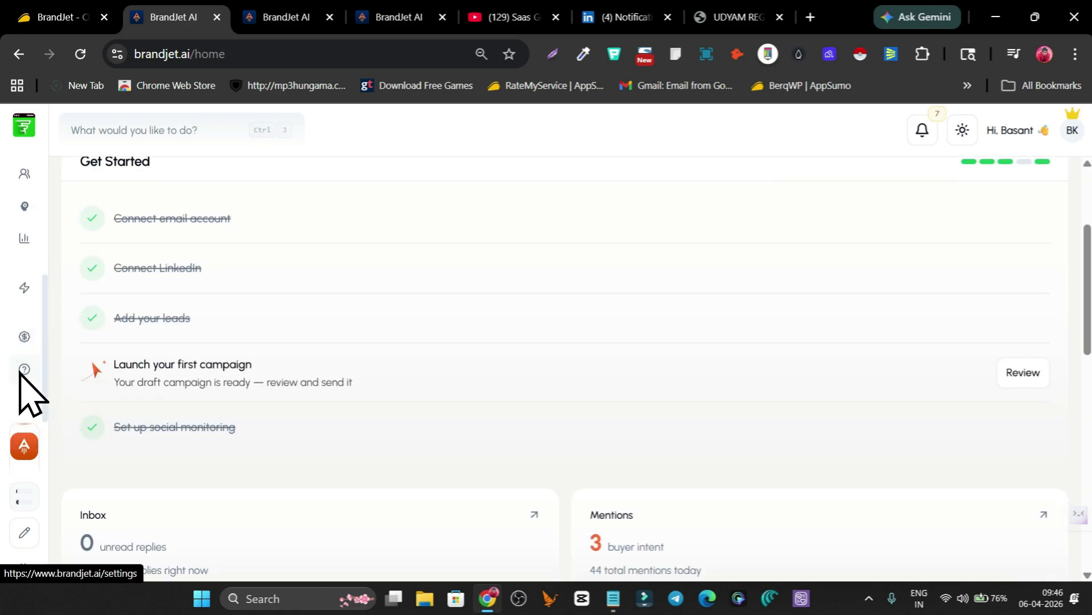
{"action": "left_click", "coordinate": [23, 564]}
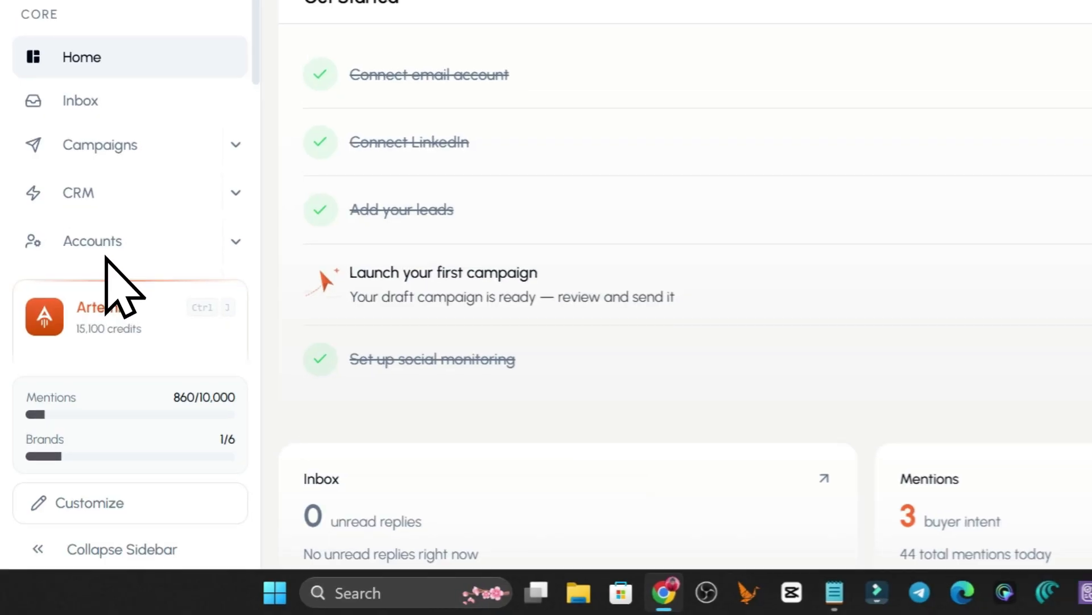
{"action": "scroll", "coordinate": [156, 280], "scroll_direction": "down", "scroll_amount": 3}
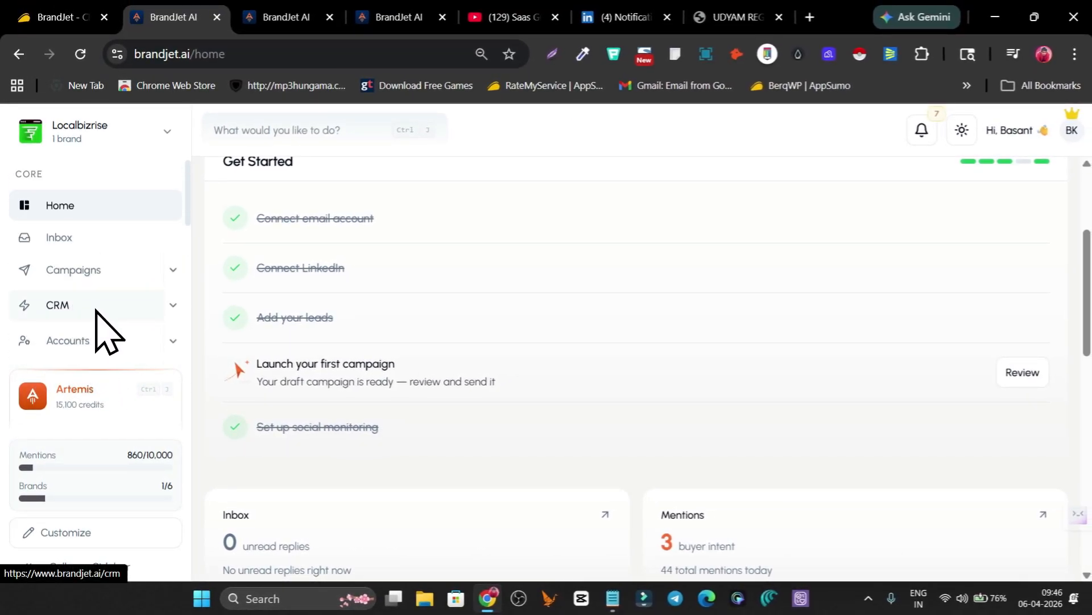
{"action": "scroll", "coordinate": [125, 307], "scroll_direction": "down", "scroll_amount": 3}
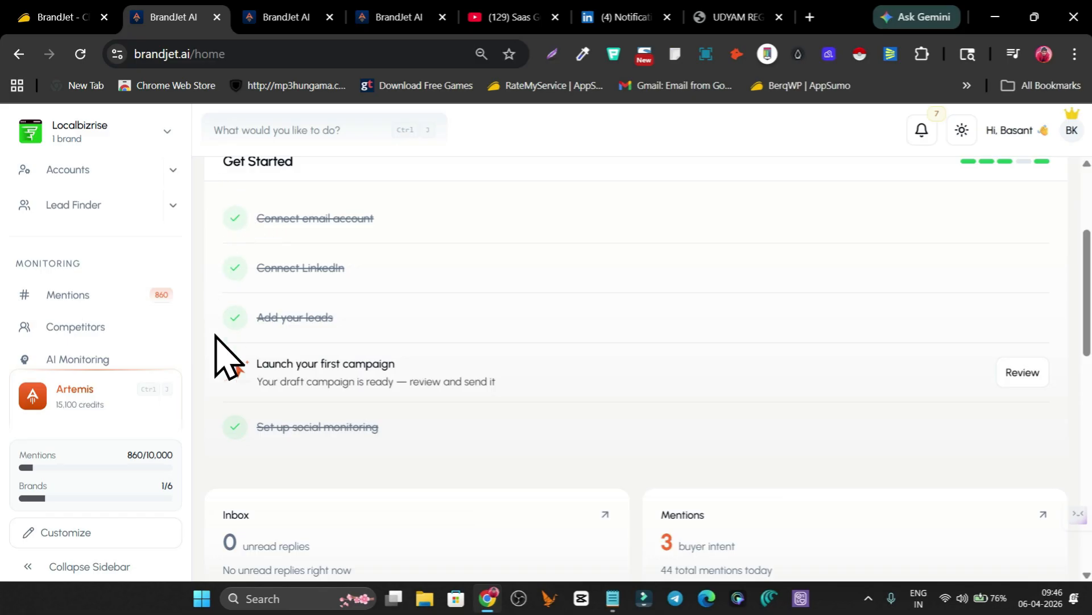
{"action": "scroll", "coordinate": [490, 416], "scroll_direction": "up", "scroll_amount": 3}
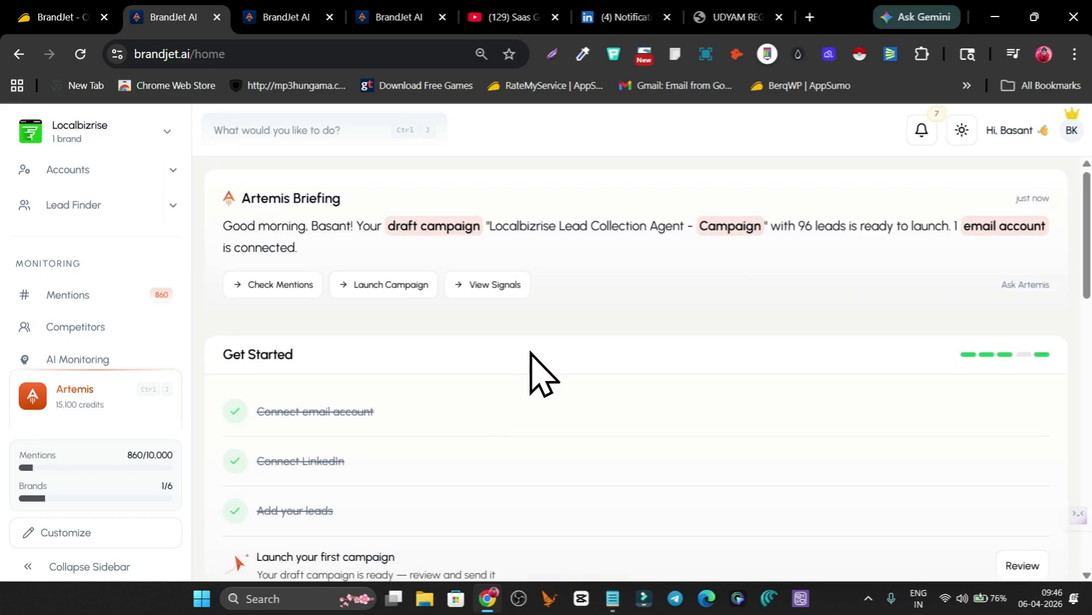
- Switch to the AppSumo product page for BrandJet and view the deal overview with its plan pricing
{"action": "scroll", "coordinate": [165, 217], "scroll_direction": "up", "scroll_amount": 3}
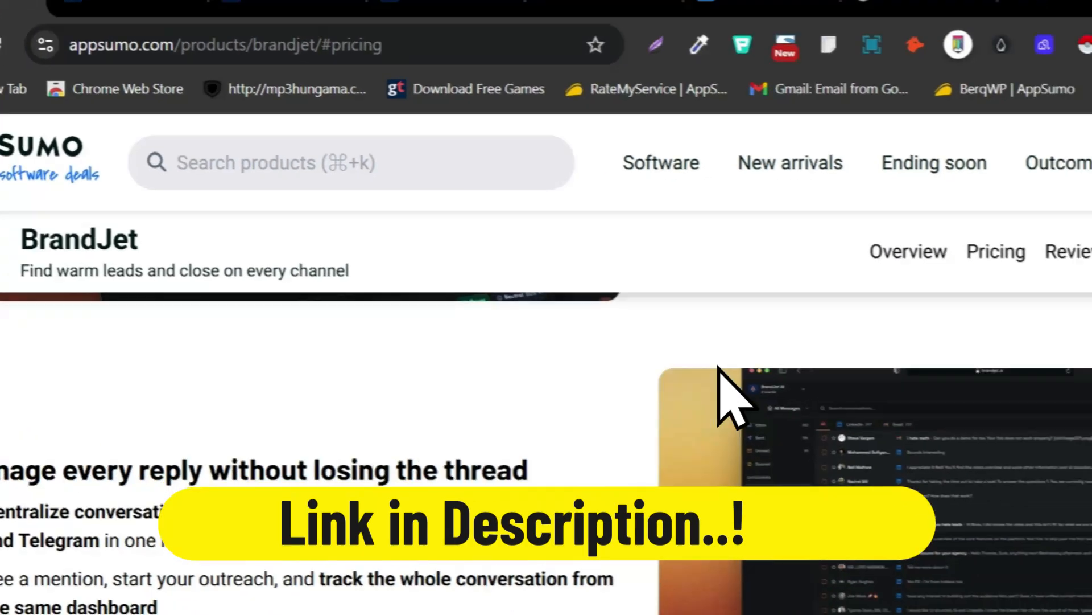
{"action": "scroll", "coordinate": [967, 421], "scroll_direction": "up", "scroll_amount": 10}
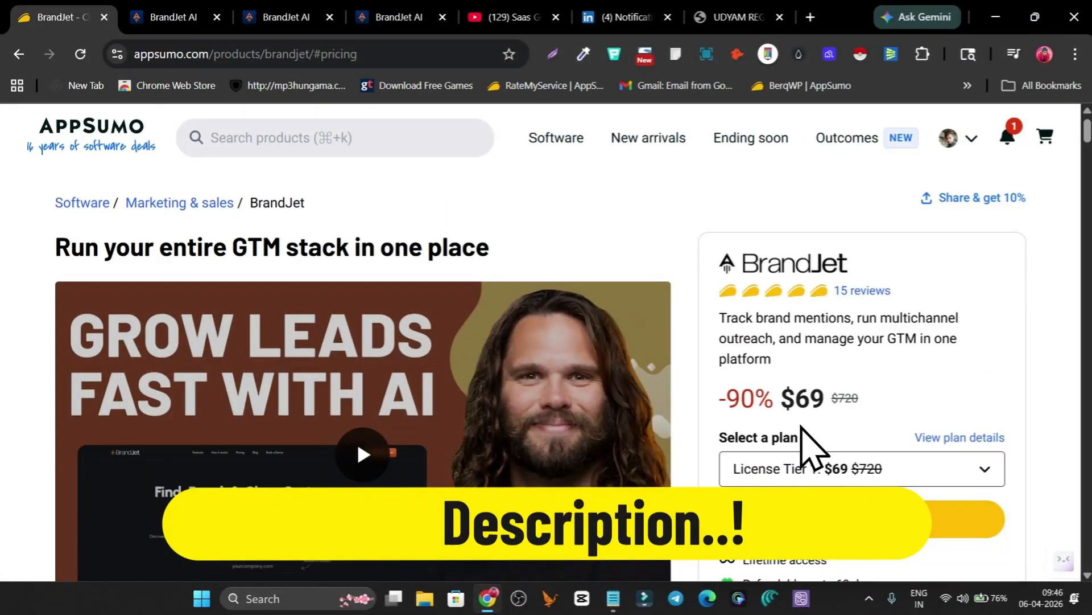